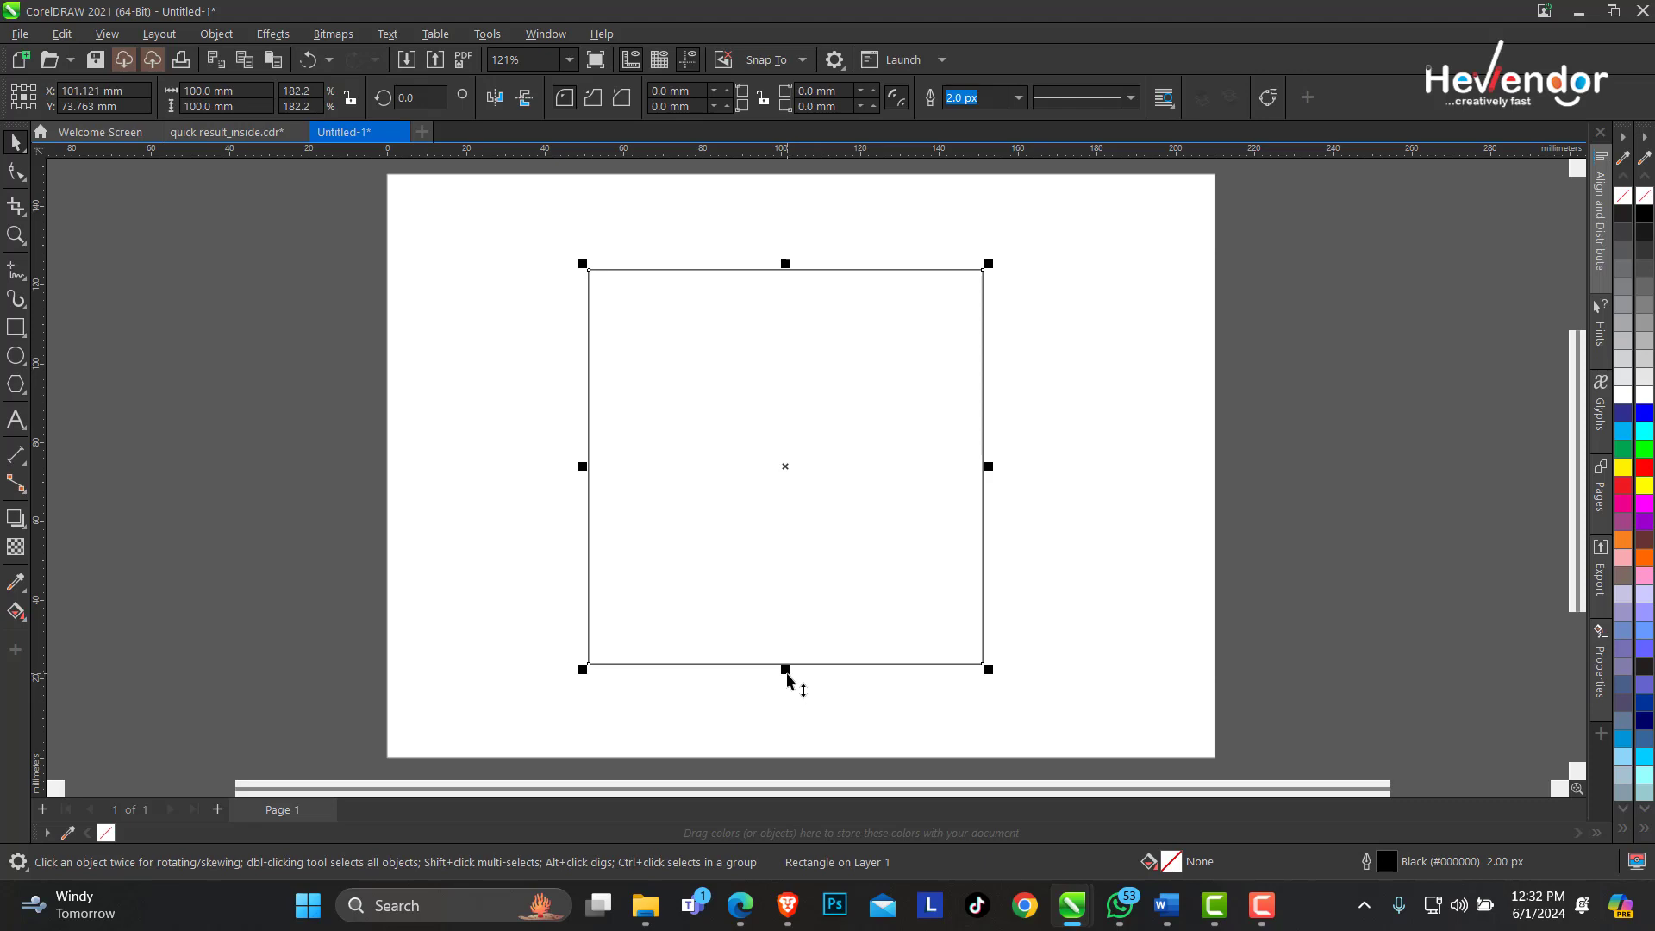
Create a full-width strip copy of the square along its top edge and set its height to 5 mm
drag(785, 674, 797, 298)
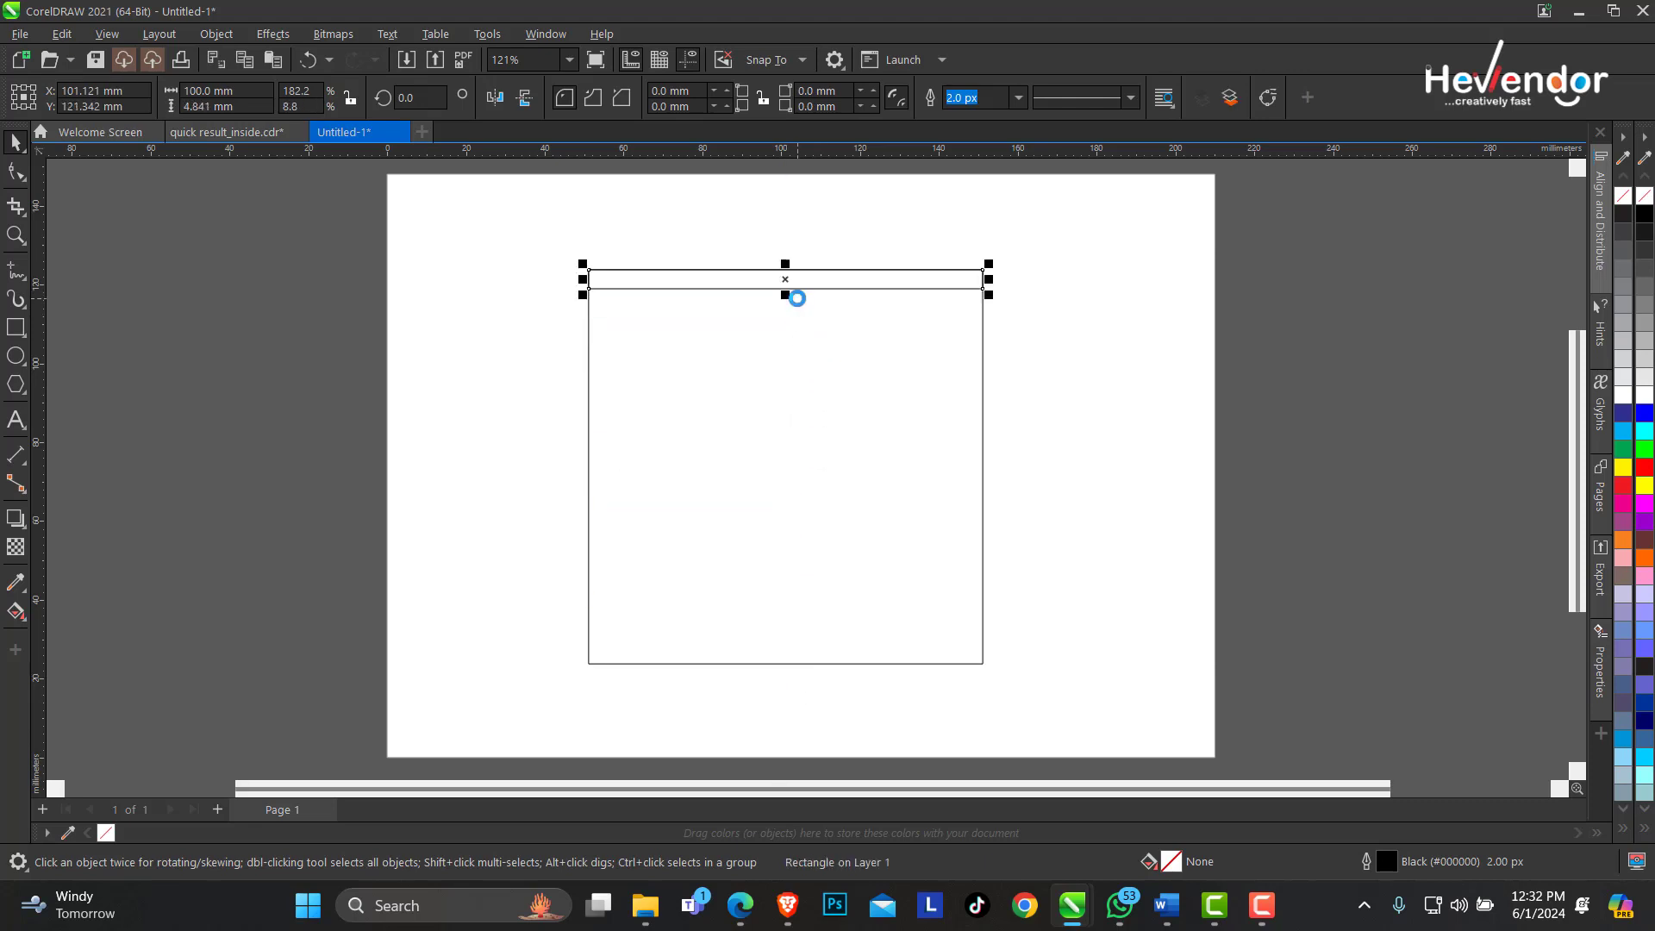
click(225, 106)
text(5)
key(Return)
shift+click(756, 381)
click(1190, 324)
Duplicate the 5 mm strip and align the copy with the square's horizontal centre and bottom edge
click(851, 284)
drag(805, 278, 791, 557)
shift+click(911, 480)
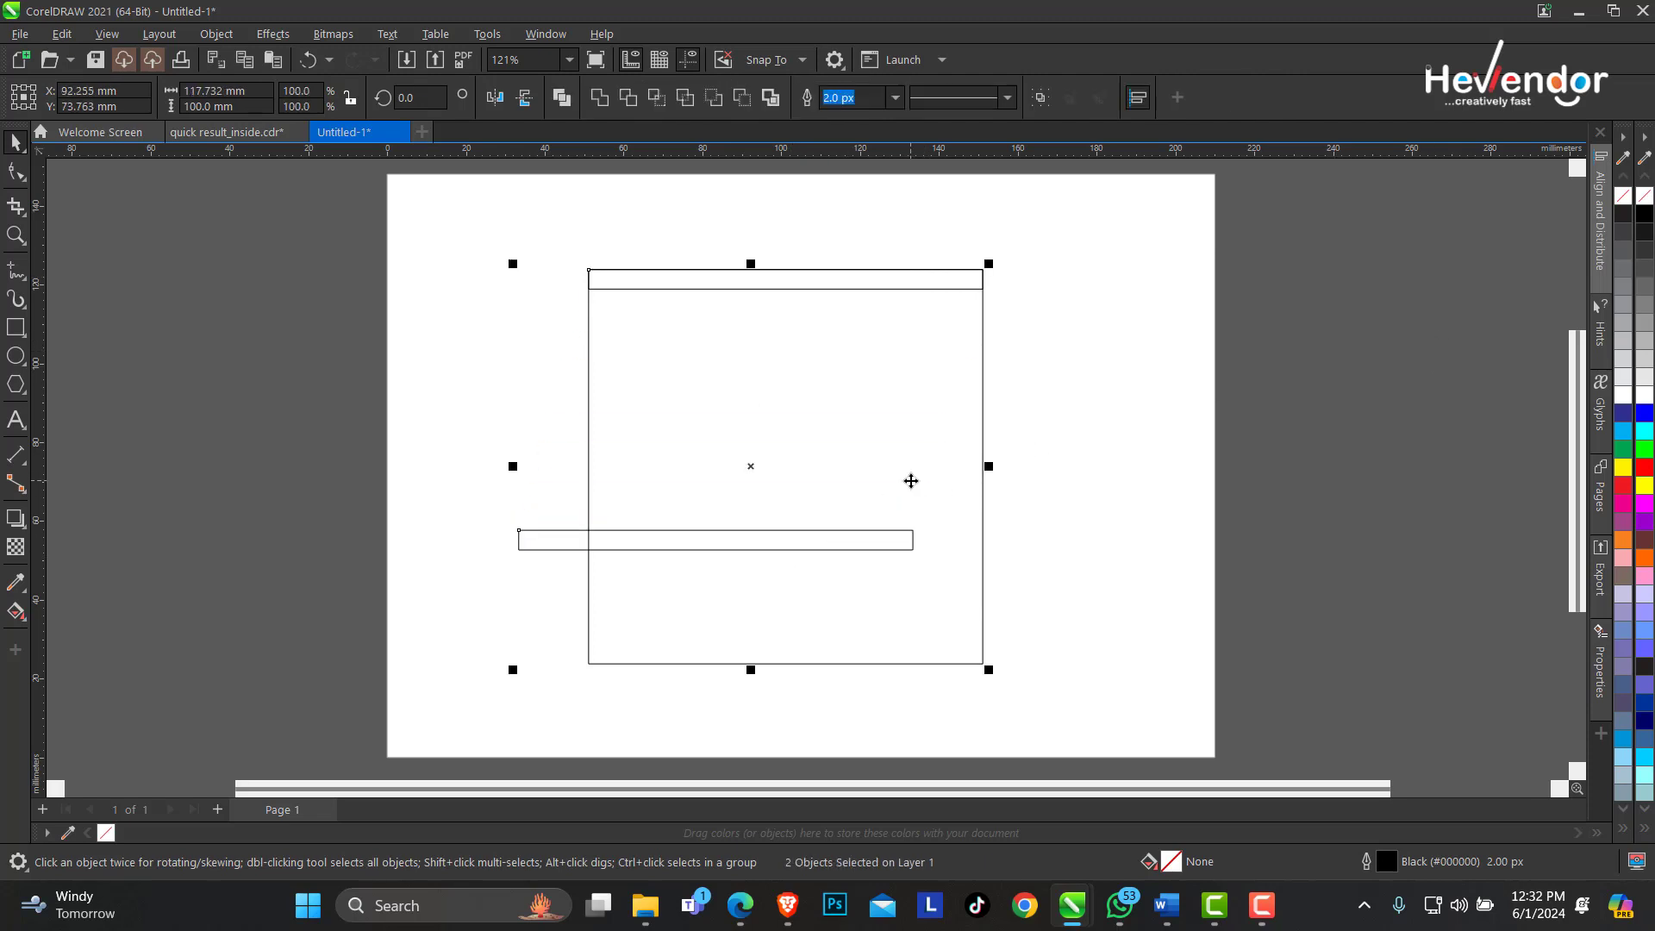
key(c)
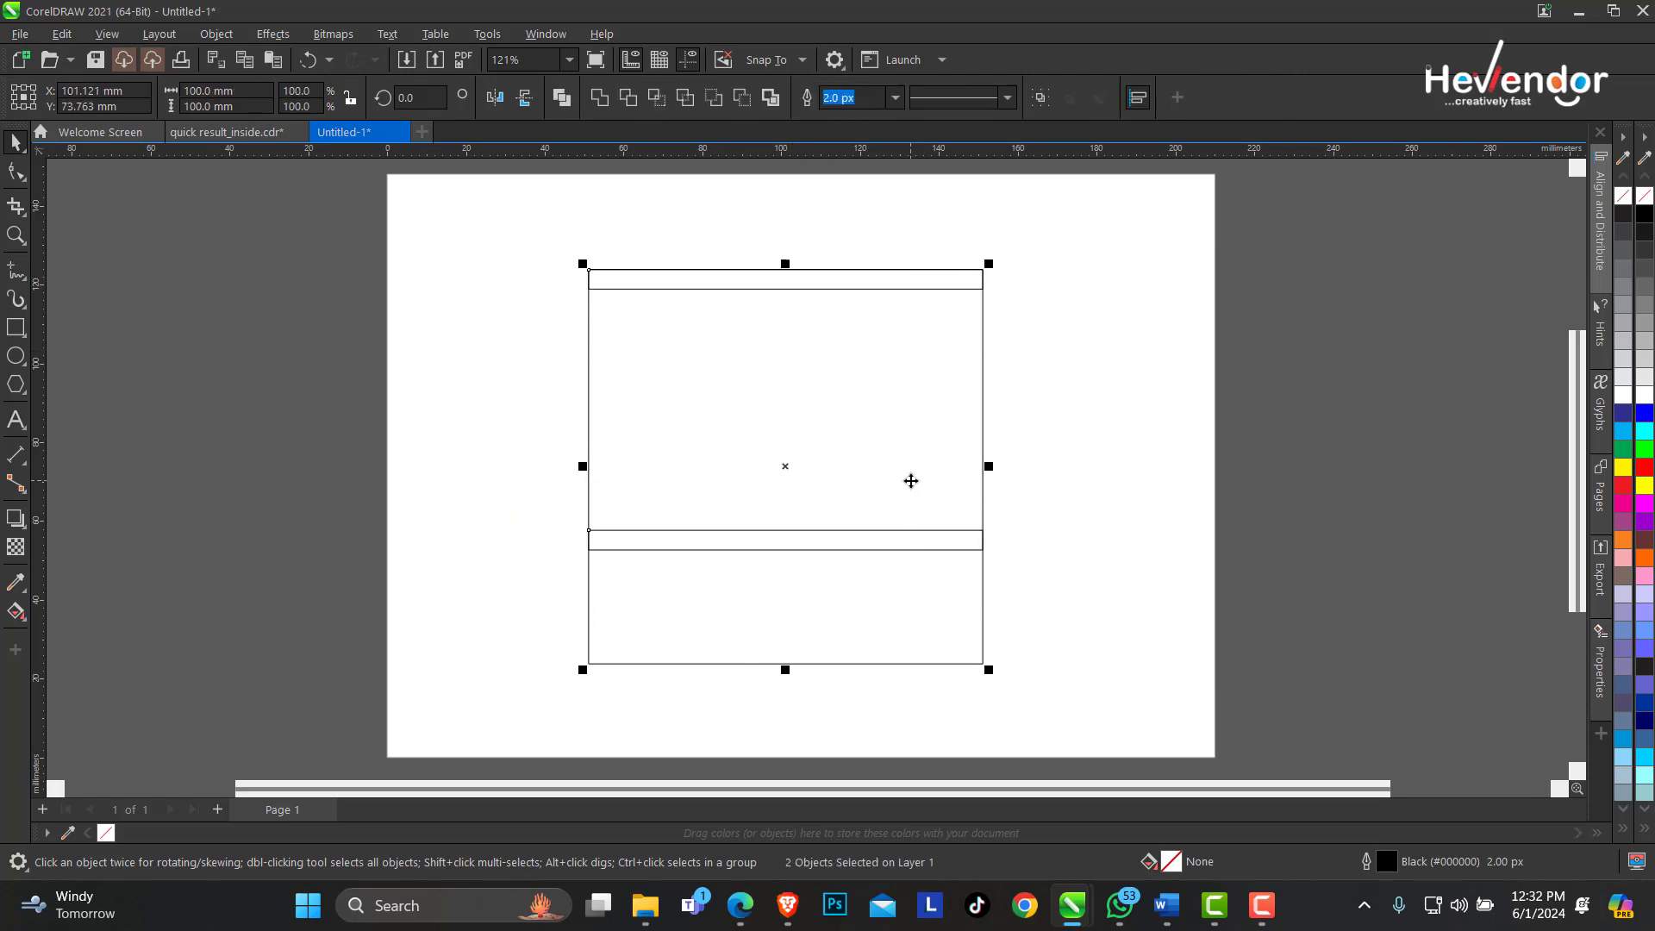
key(b)
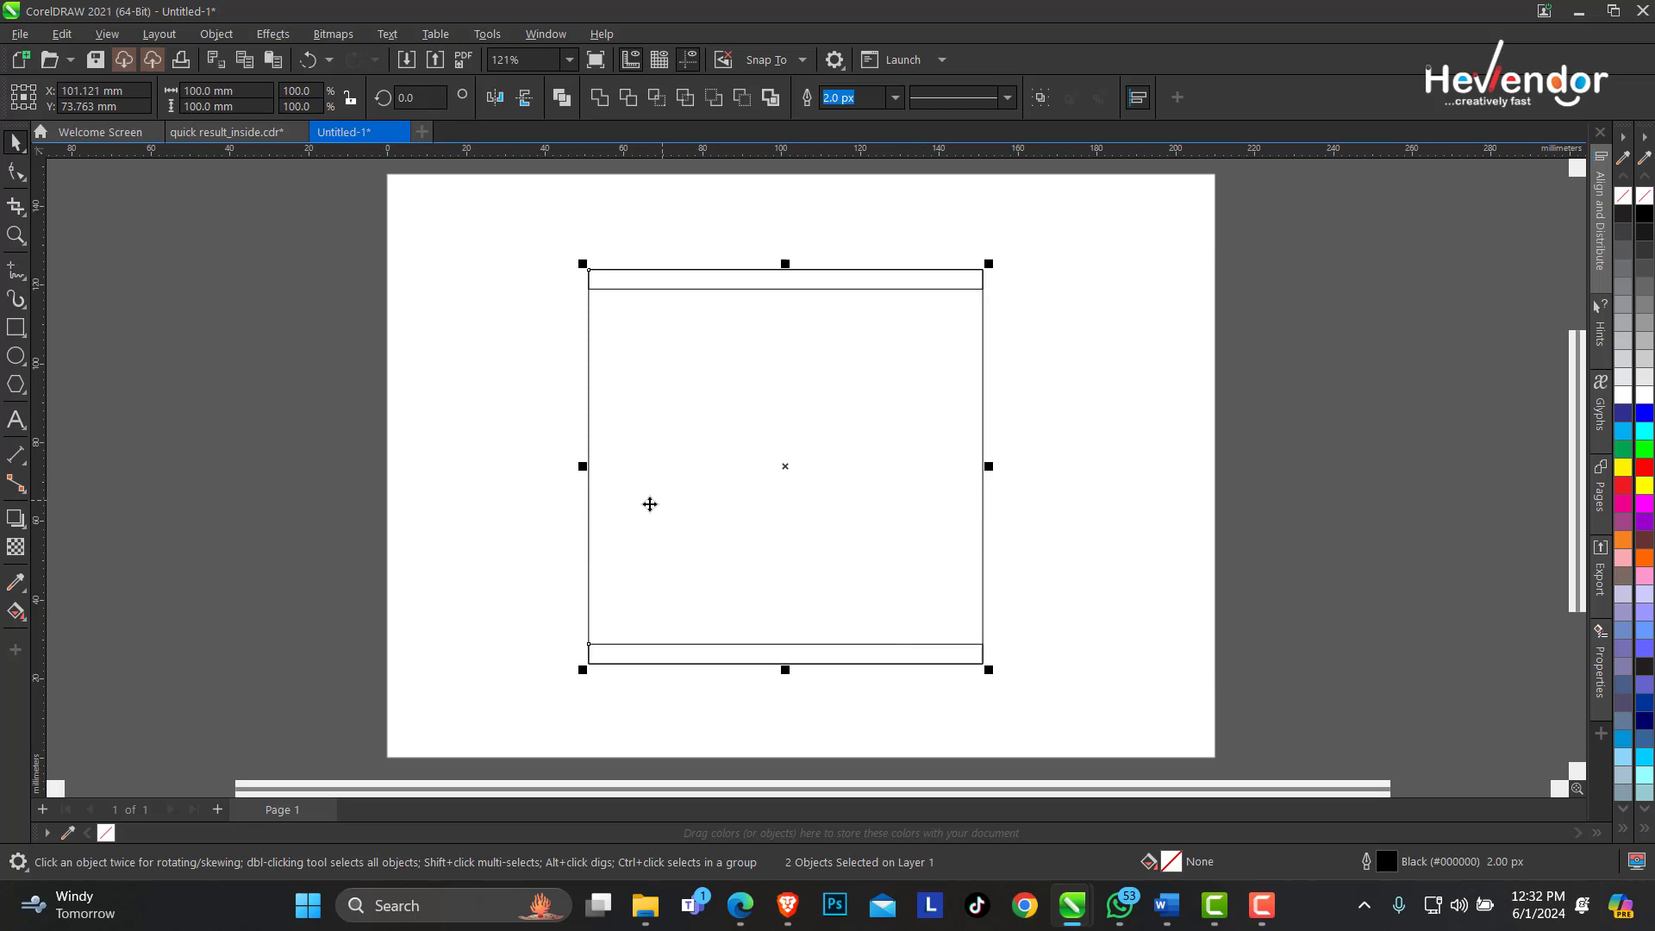
click(519, 507)
click(654, 653)
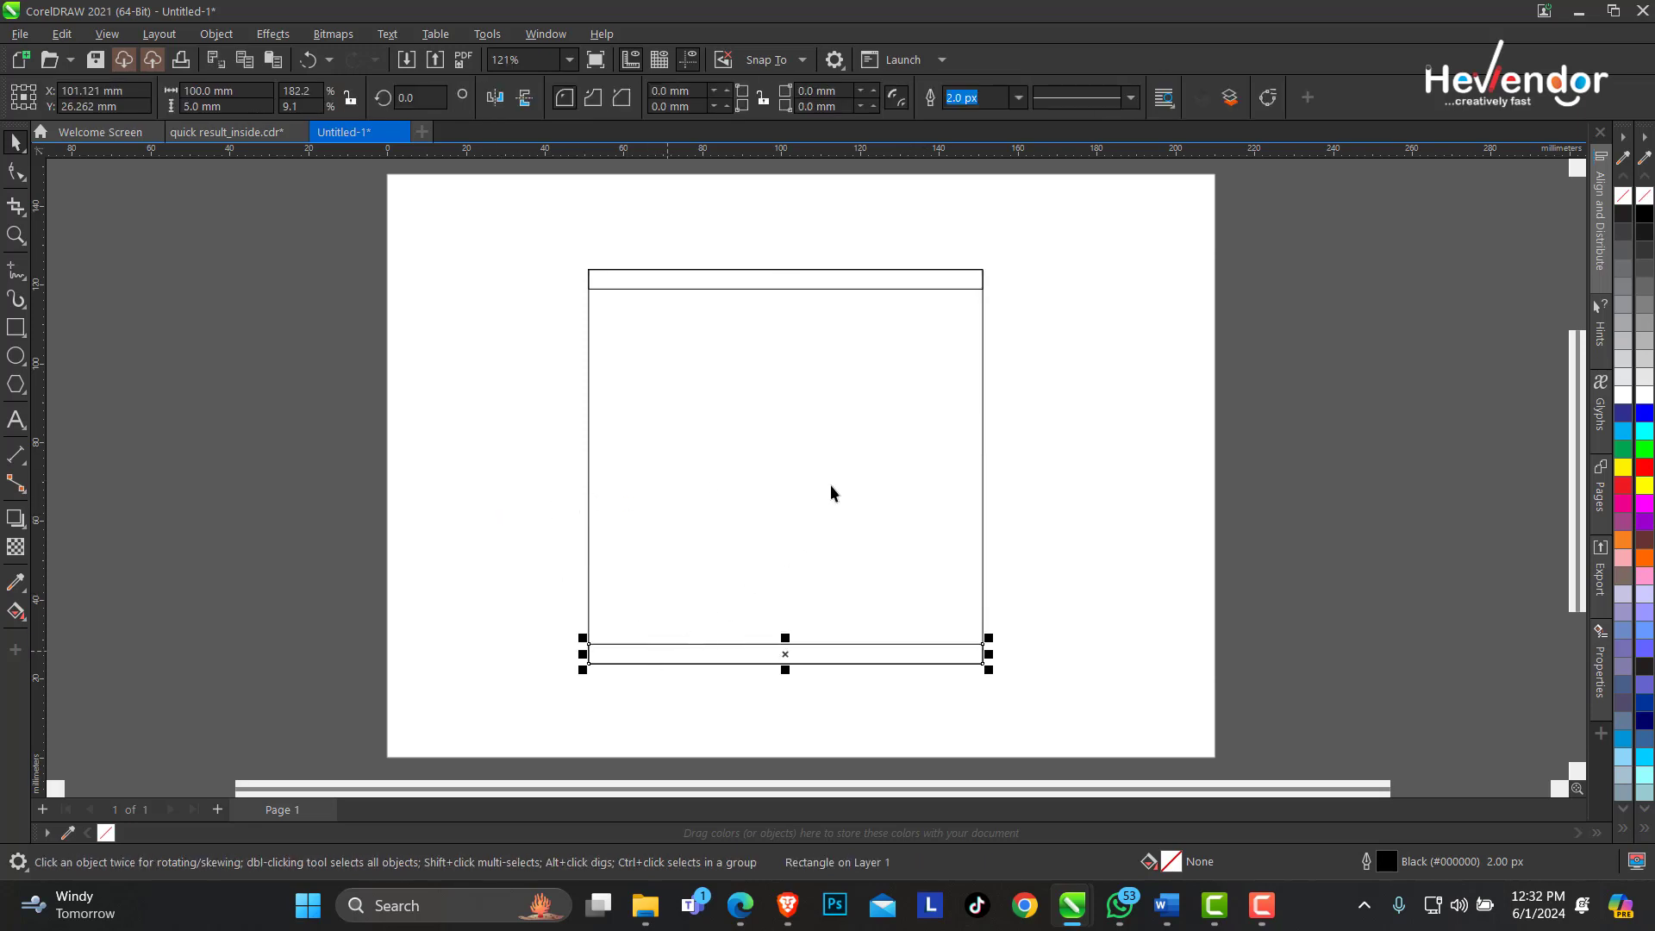
Delete the large square and fill the two remaining strips with black
click(887, 399)
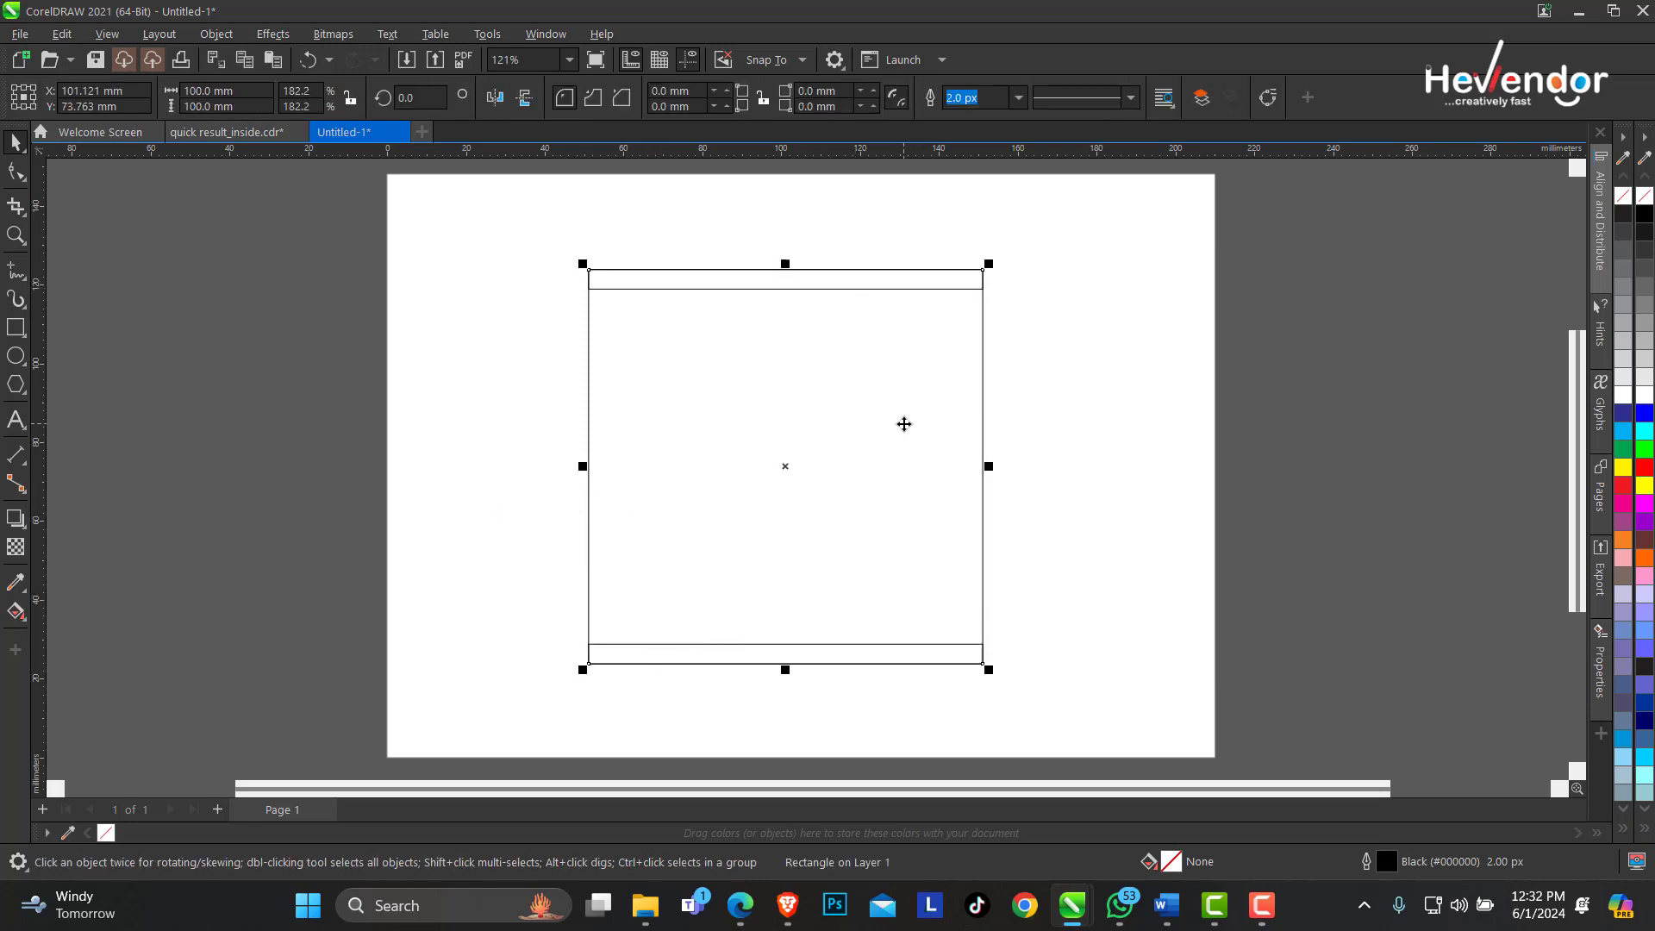
key(Delete)
click(902, 279)
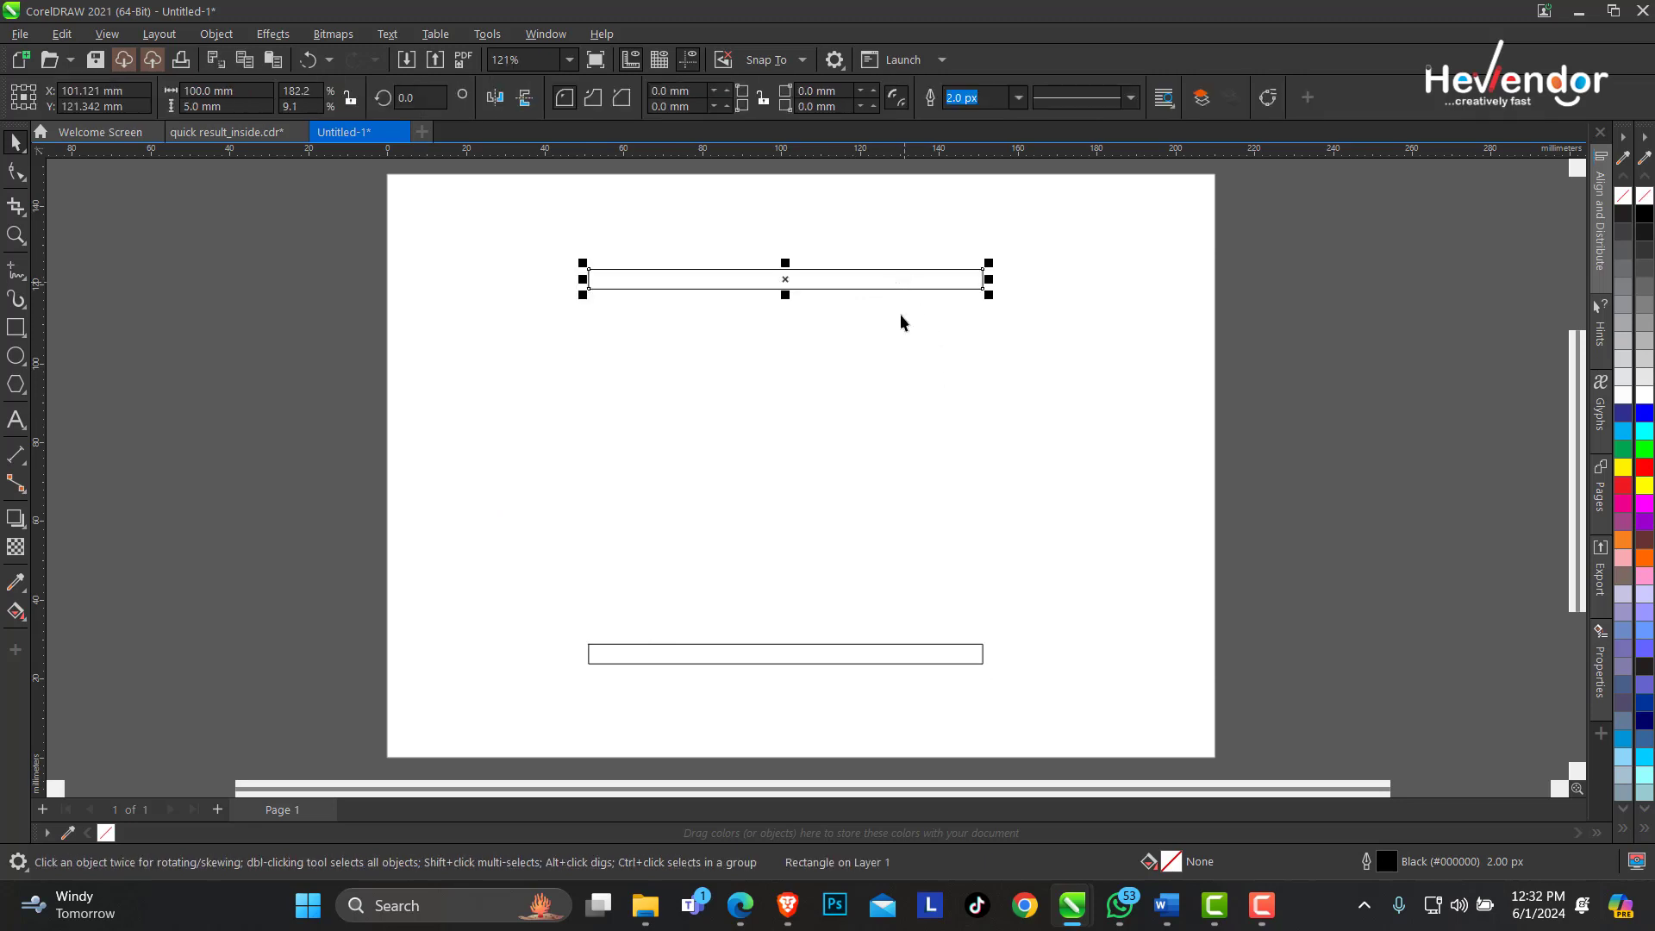
shift+click(853, 659)
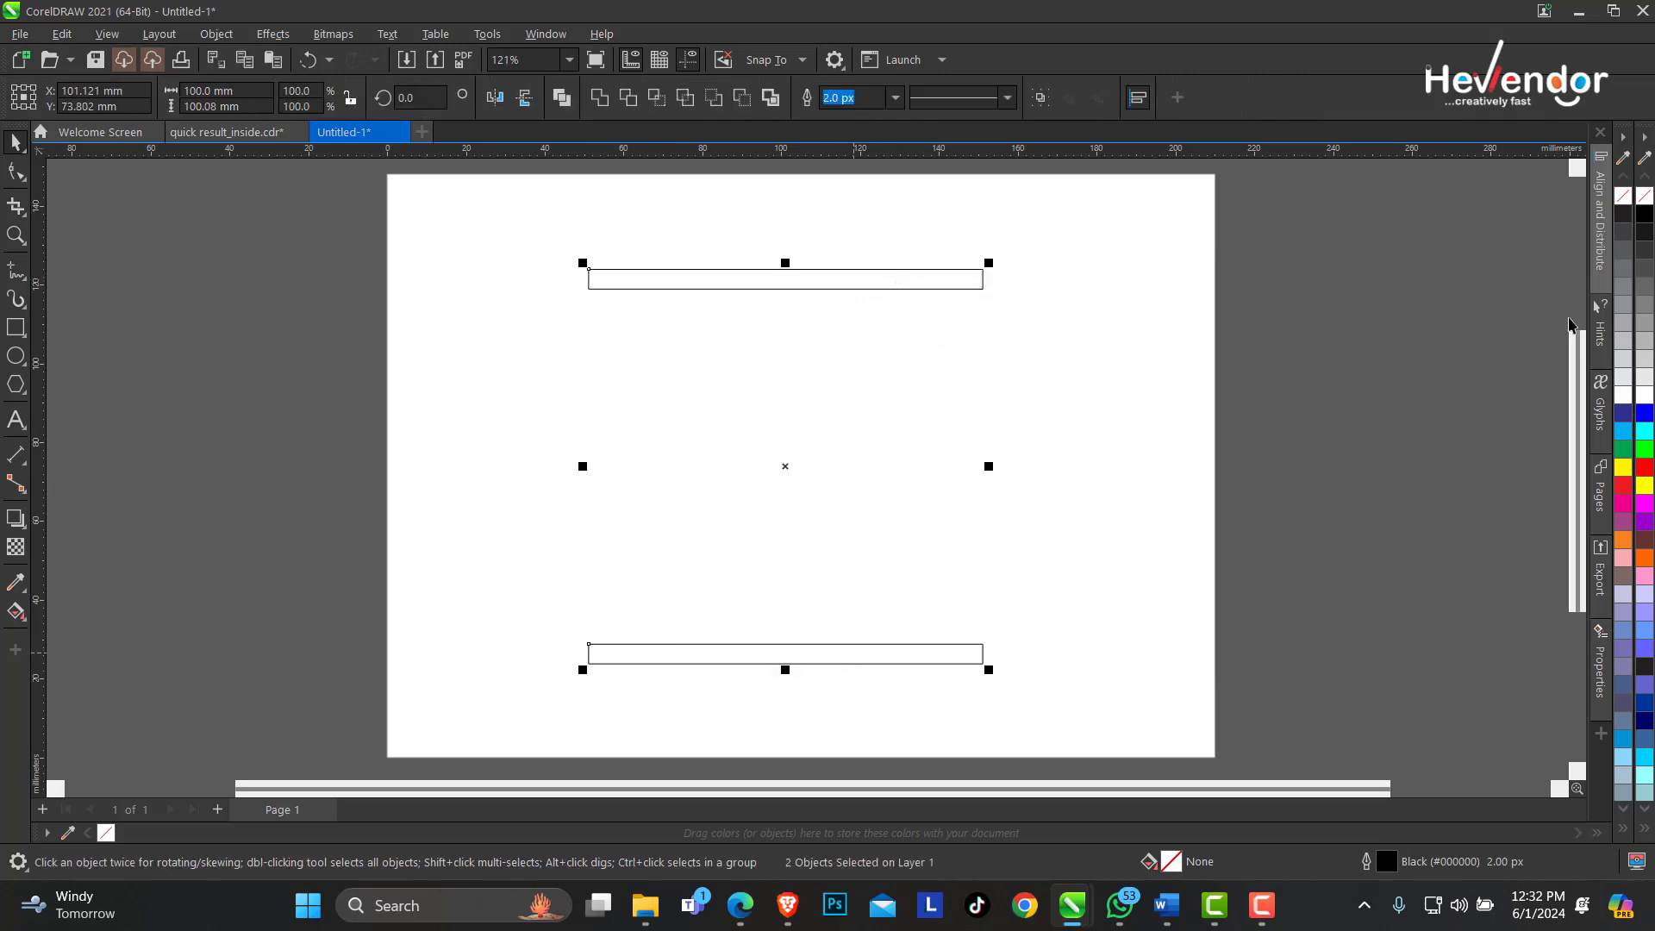
click(1644, 214)
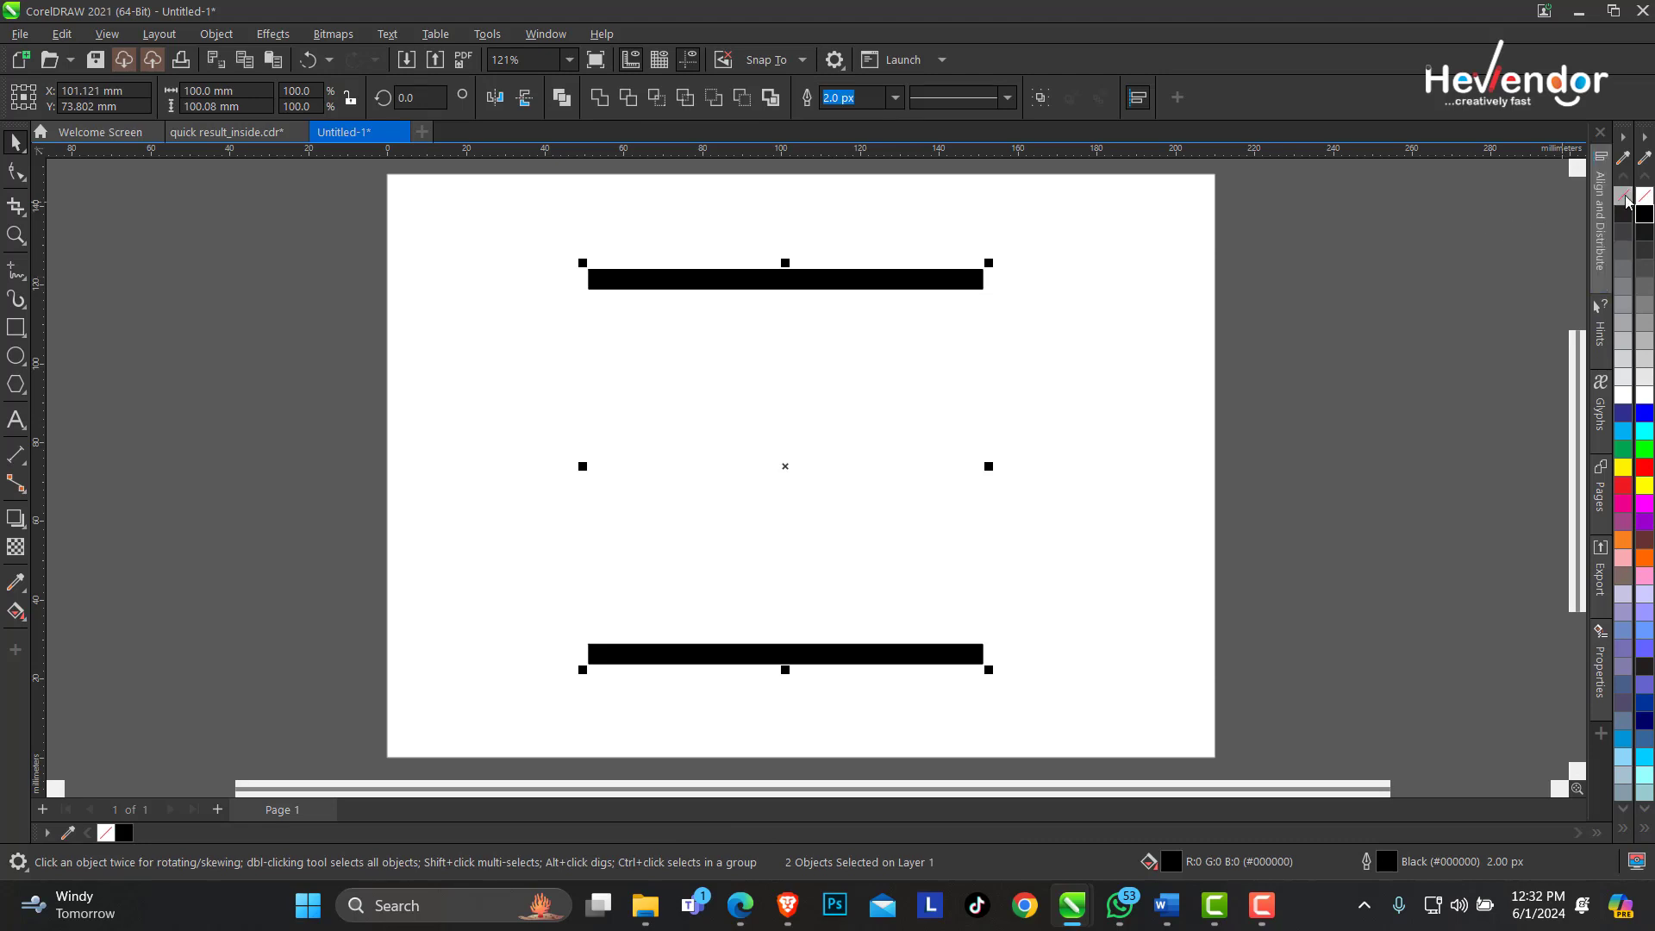
click(429, 315)
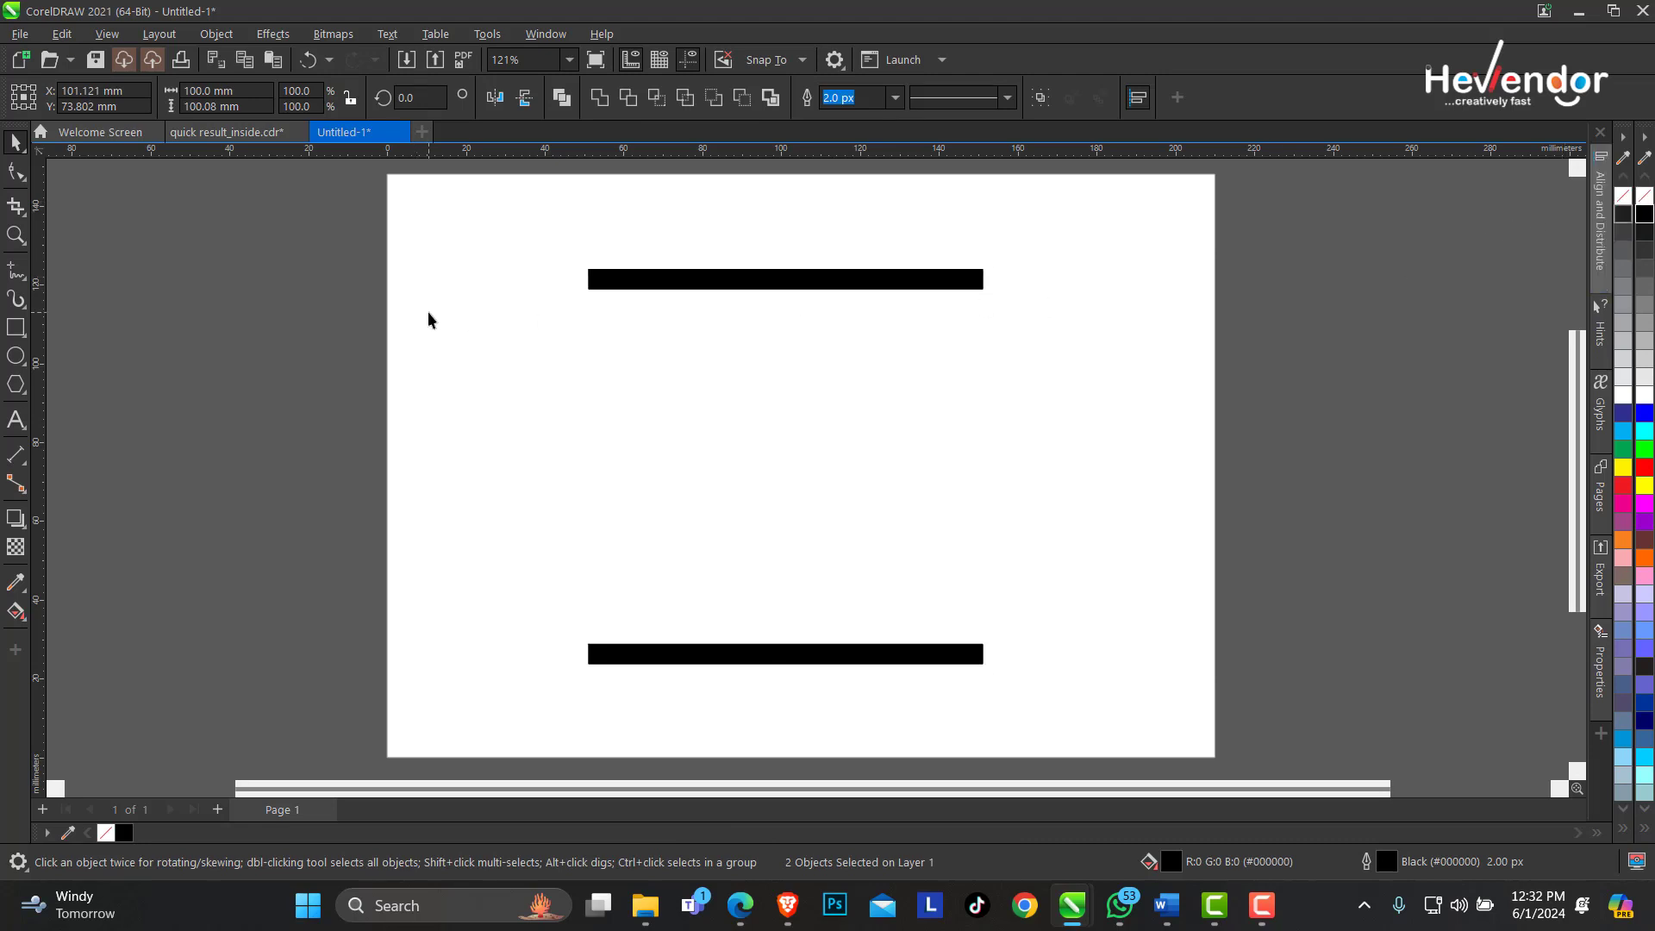
Blend the bottom strip into the top strip using 13 blend steps
click(24, 527)
click(25, 528)
click(24, 528)
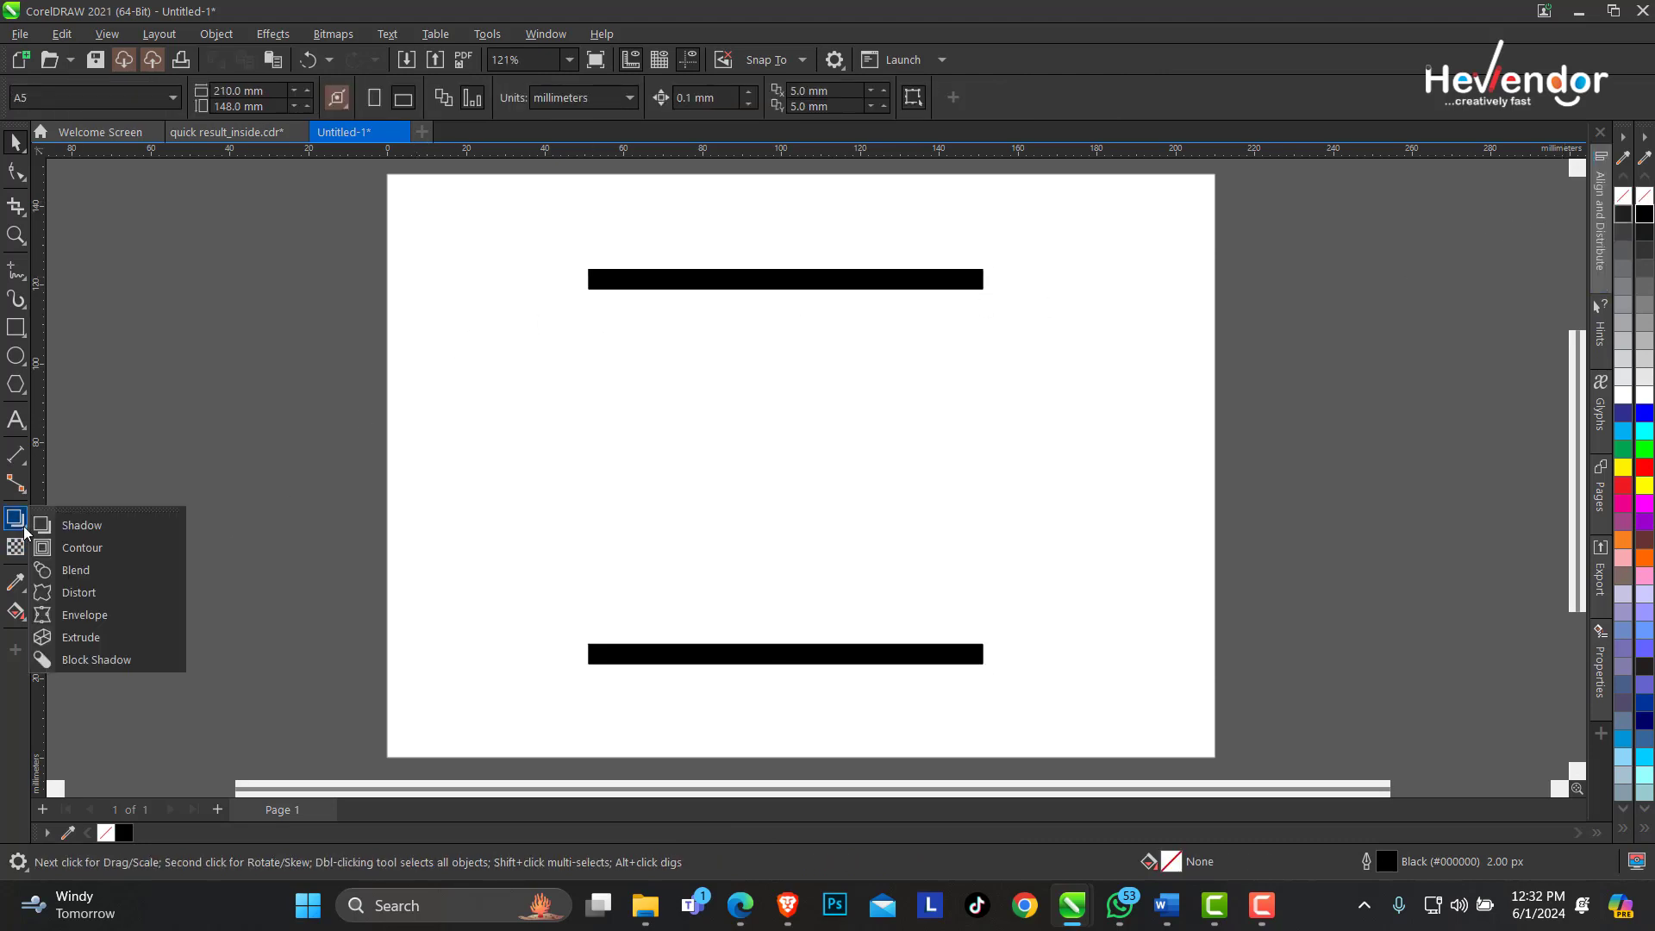
click(95, 567)
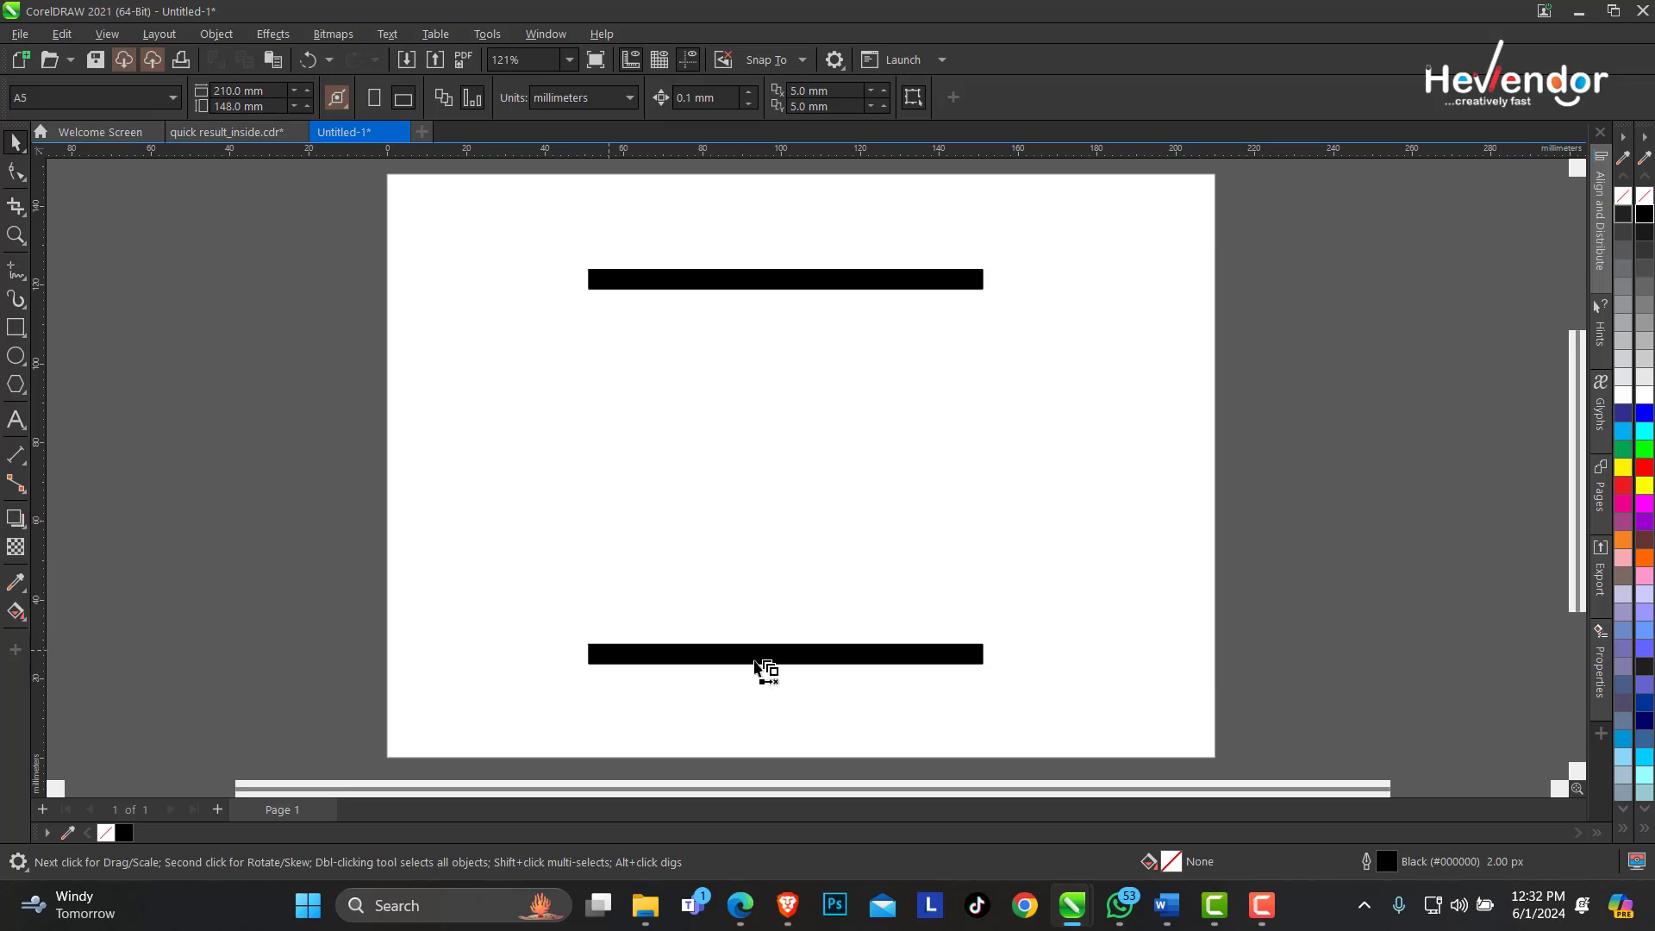
drag(757, 660, 803, 285)
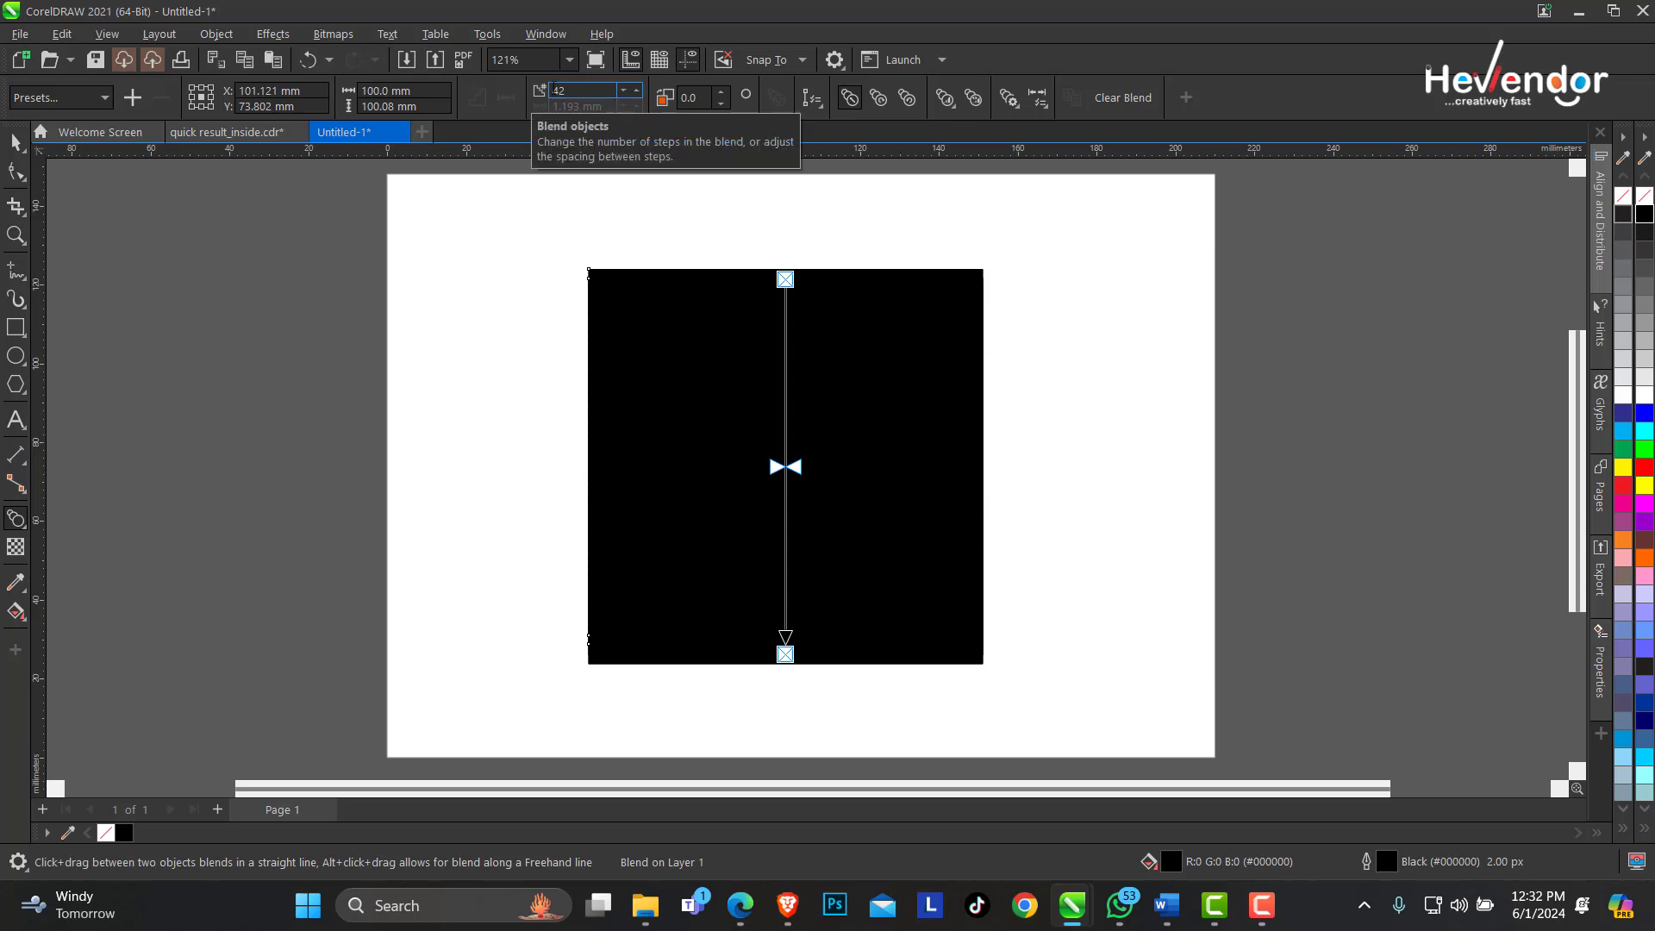
click(637, 91)
click(637, 91)
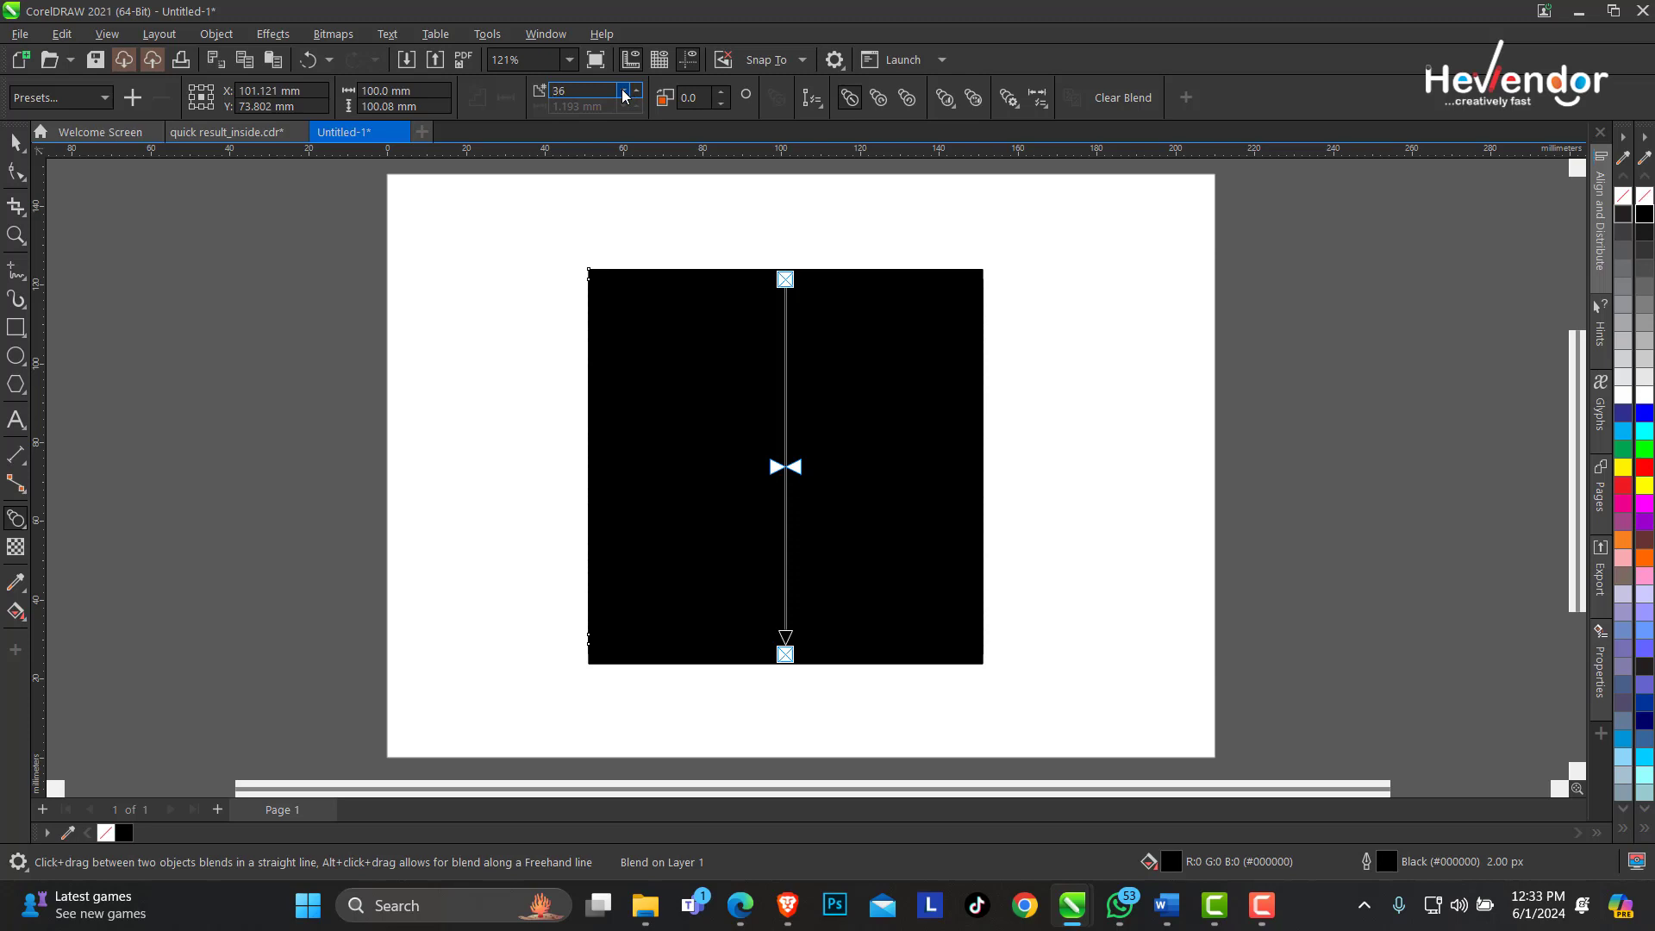
text(13)
key(Return)
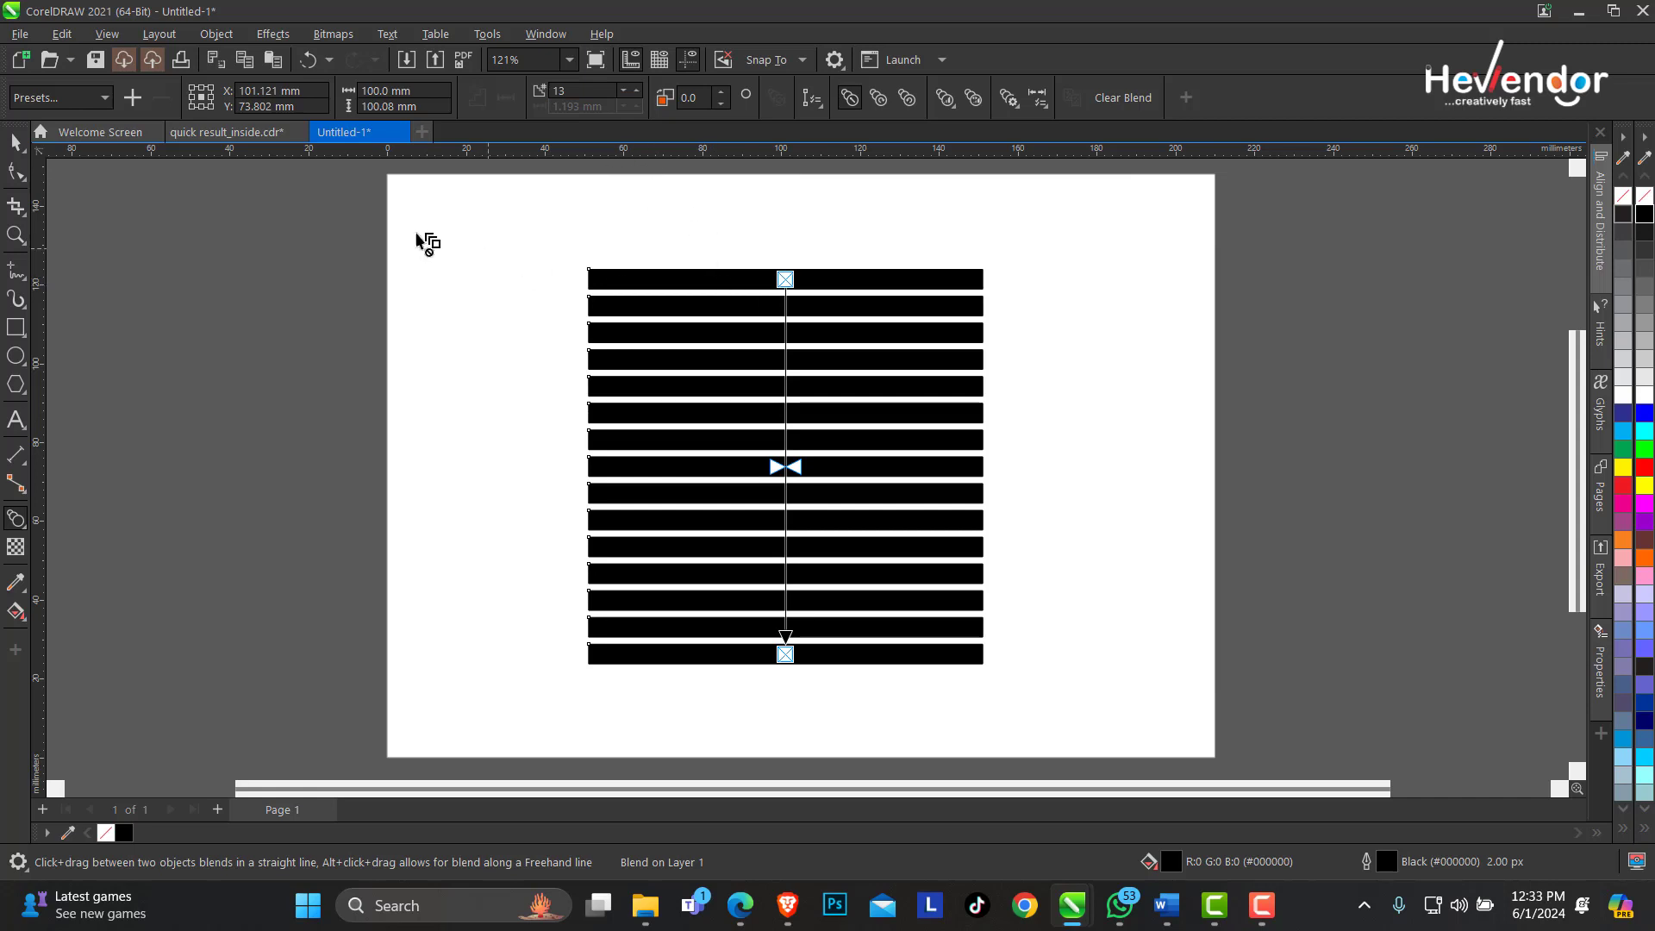
Move the whole blend toward the page's right edge and place a duplicate beside it on the left
click(16, 142)
click(756, 287)
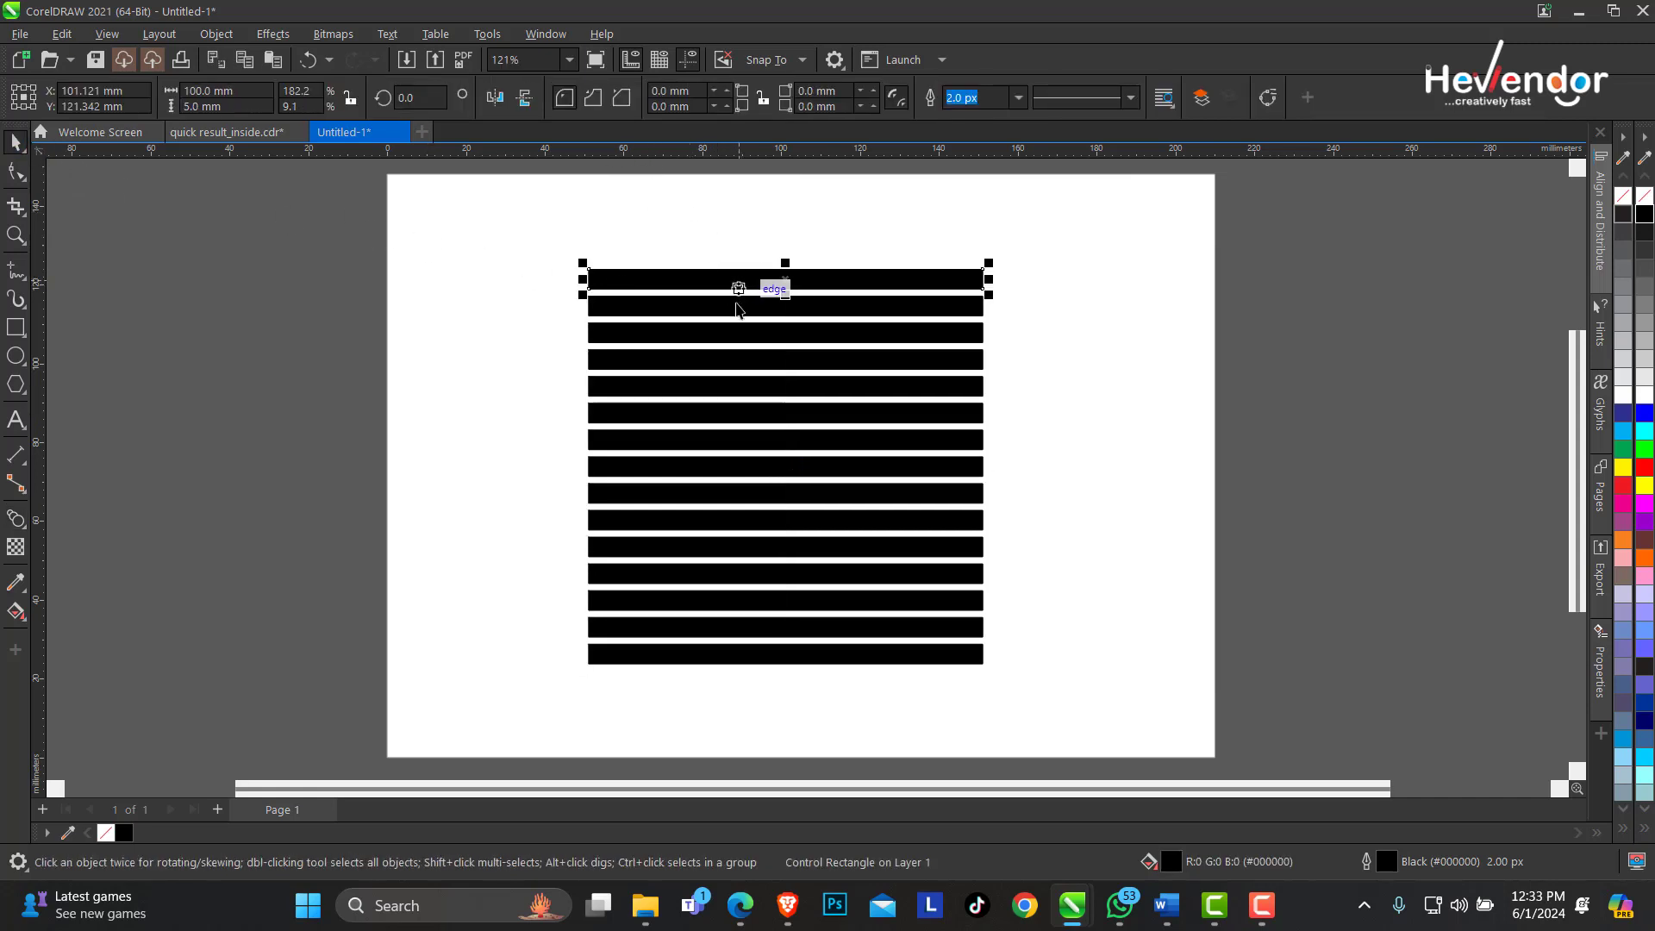
click(729, 312)
drag(729, 312, 1081, 316)
drag(1204, 306, 750, 310)
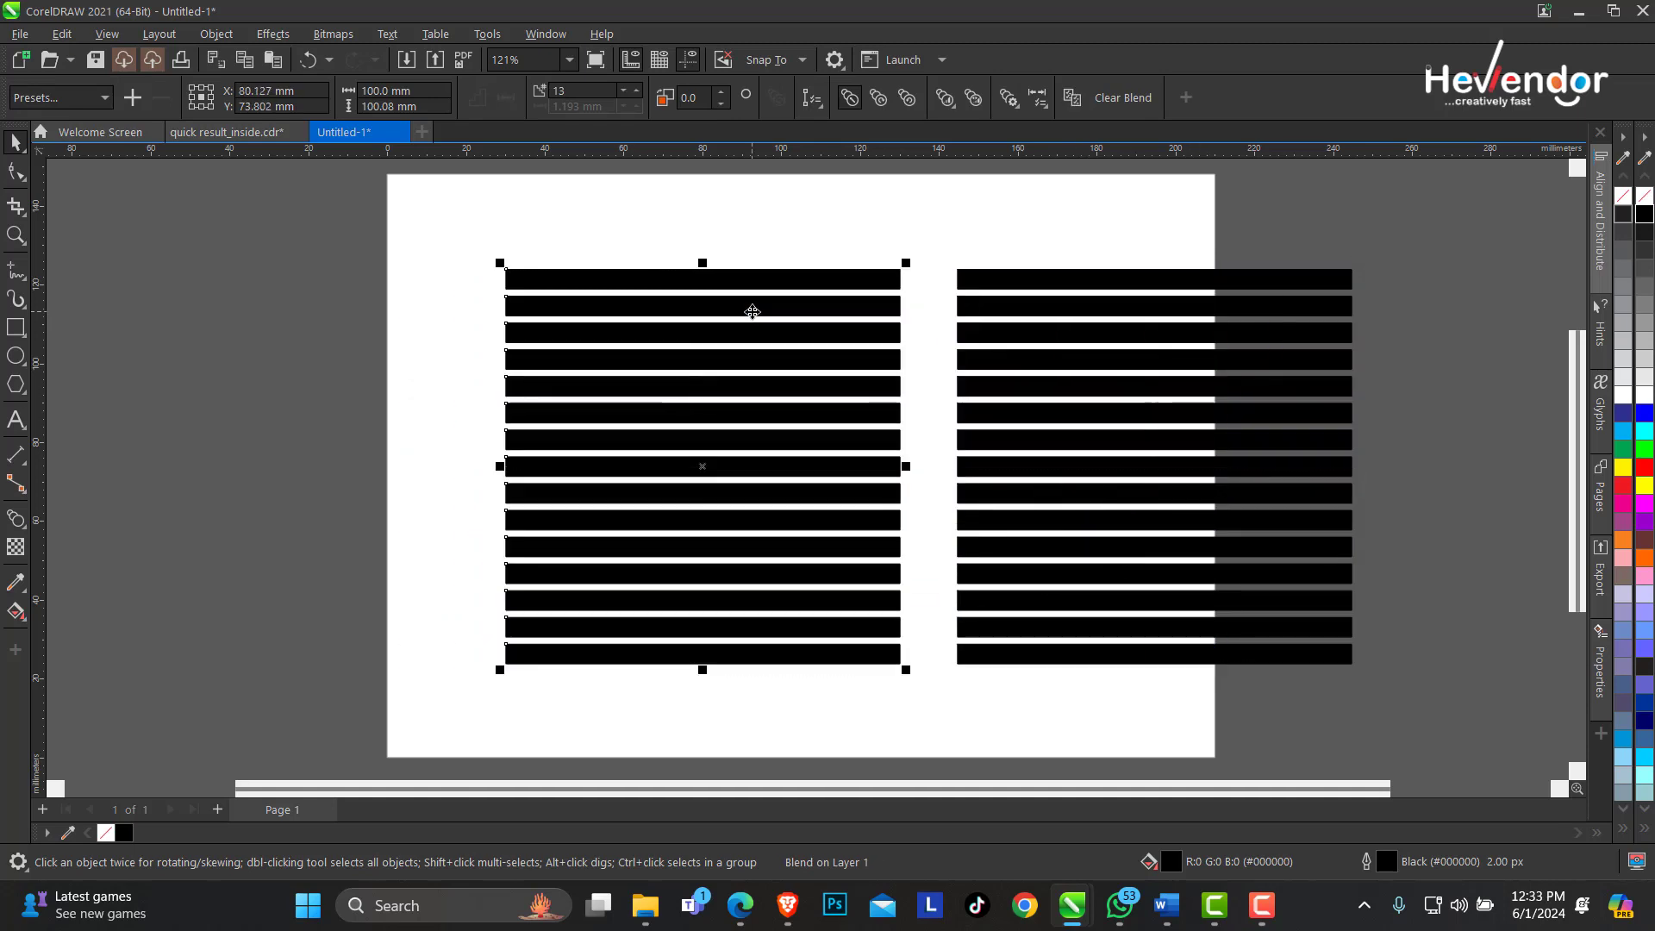
click(743, 251)
Halve the height of the left blend's top and bottom control strips to 2.5 mm, keeping their outer edges in place
click(727, 284)
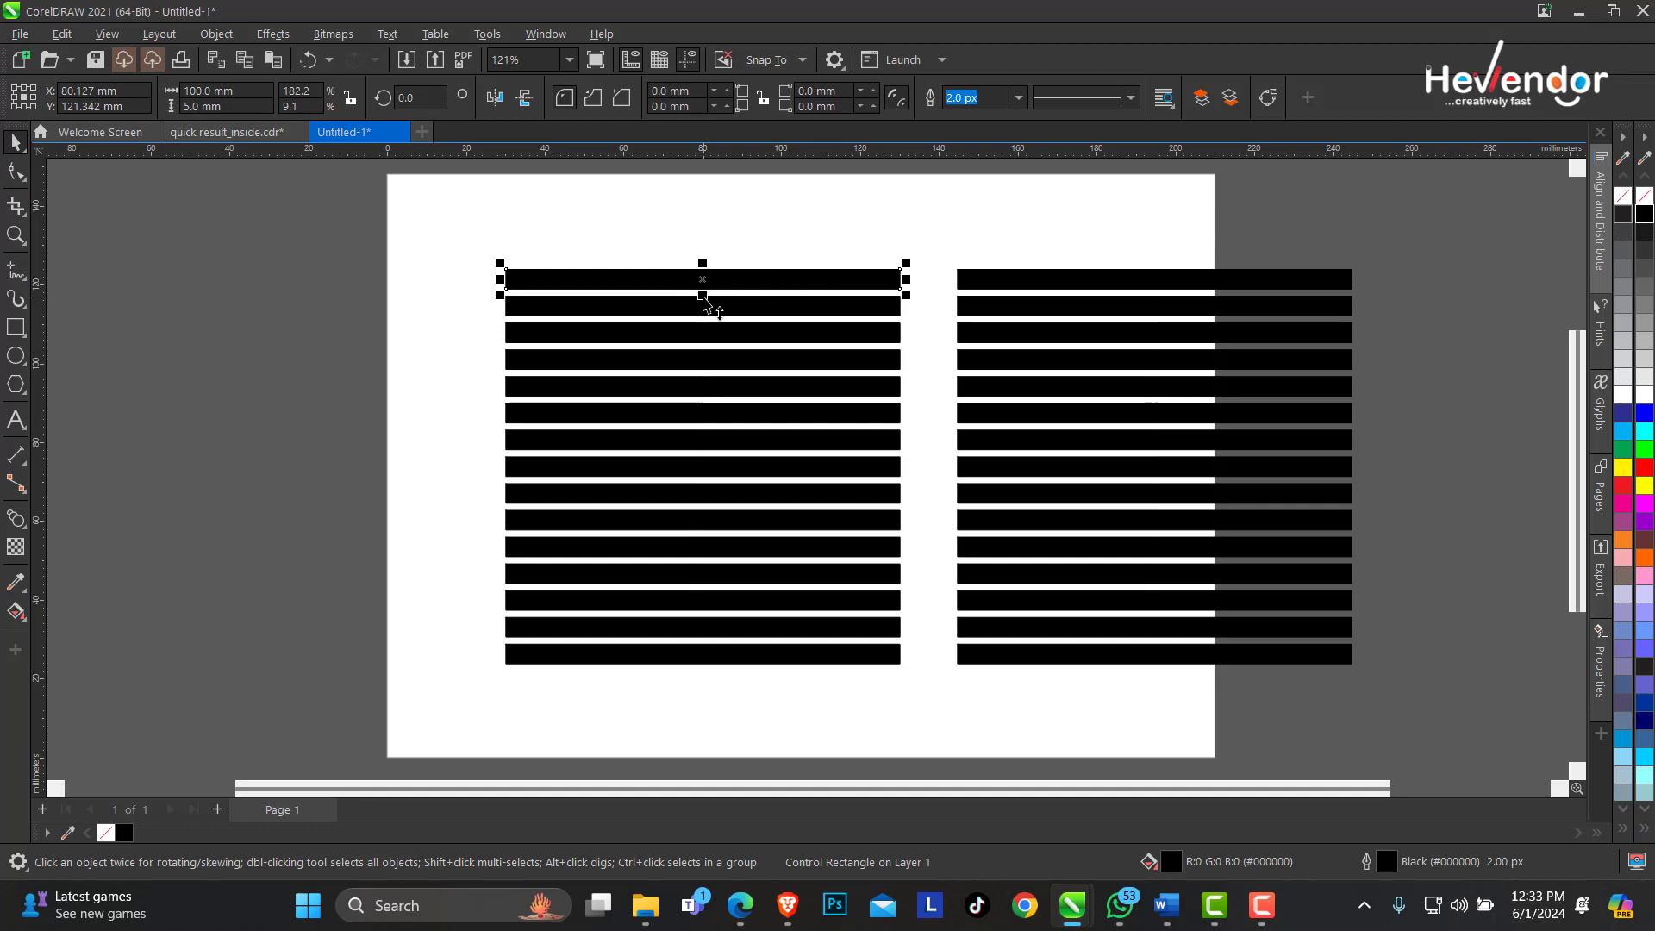
drag(702, 296, 703, 287)
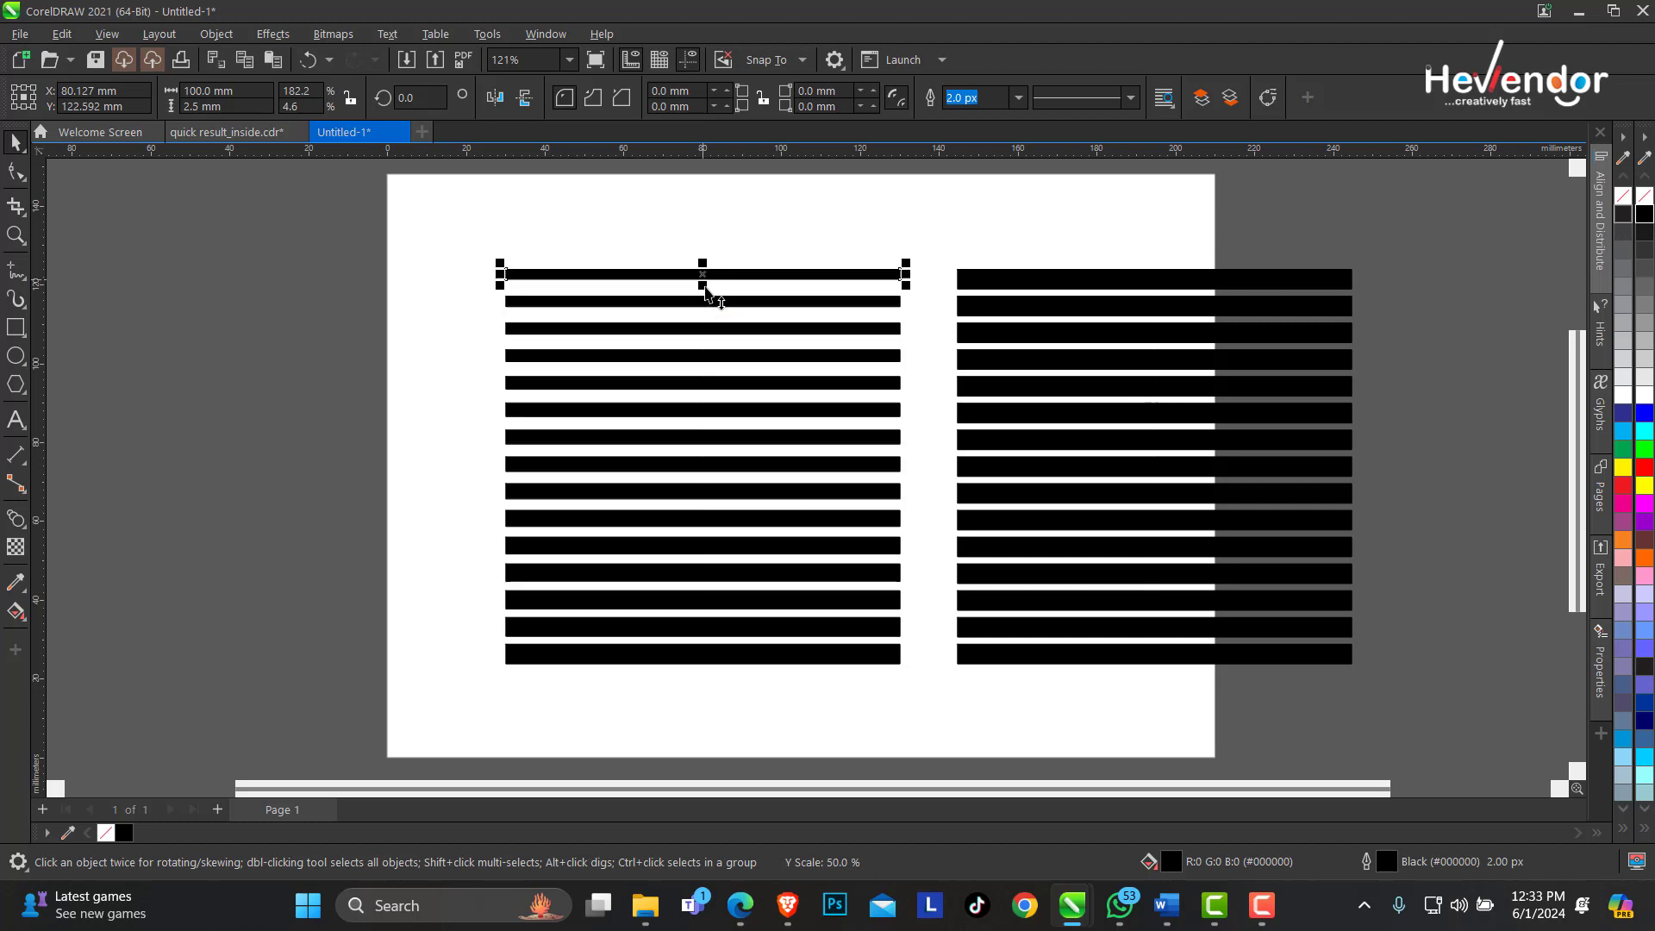
click(700, 655)
drag(703, 639, 703, 655)
click(845, 277)
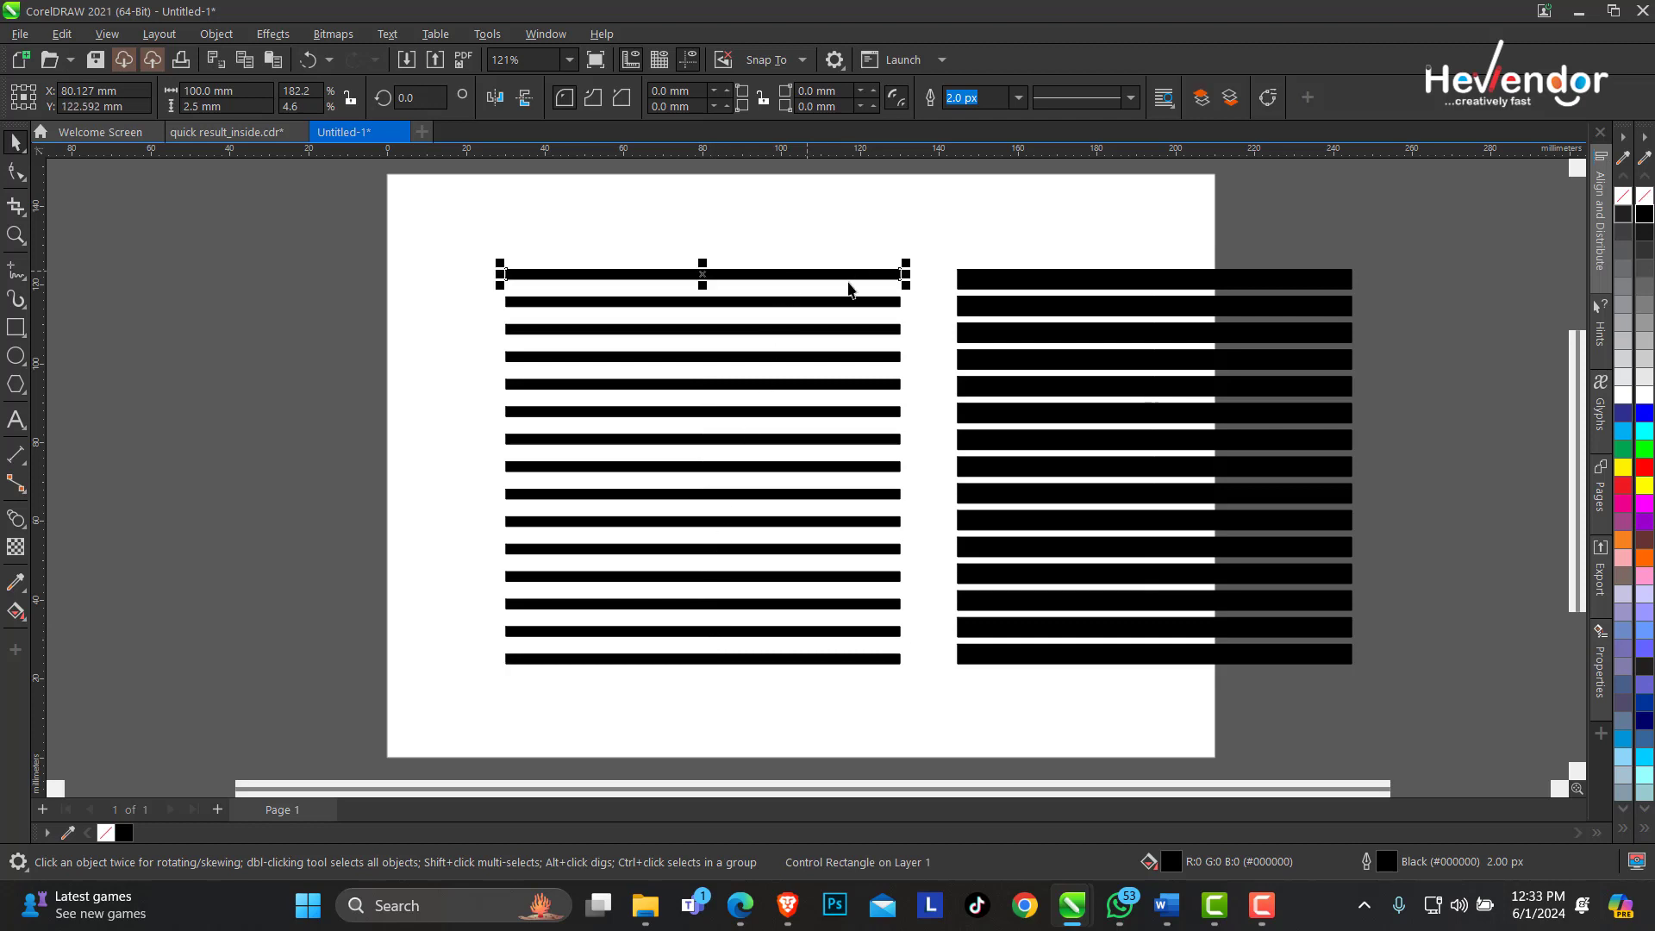
Duplicate the blend of 2.5 mm strips to the left of the page
click(837, 310)
click(842, 303)
drag(858, 305, 405, 303)
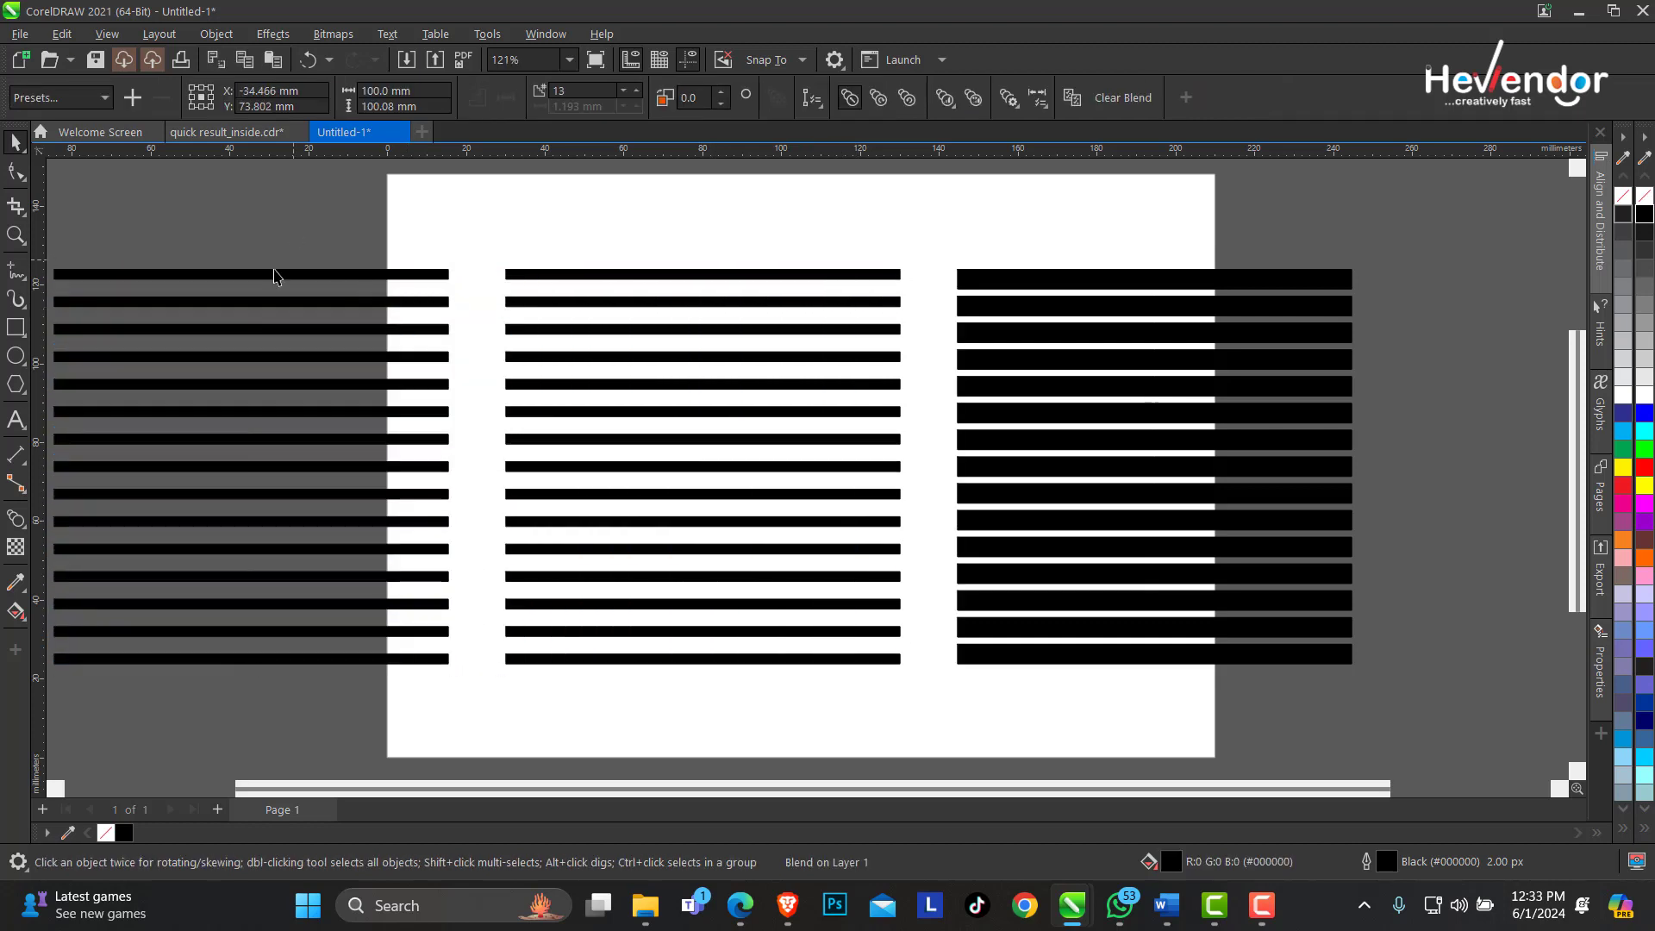
Reduce the leftmost blend's top and bottom control strips to a height of 1.25 mm
click(276, 274)
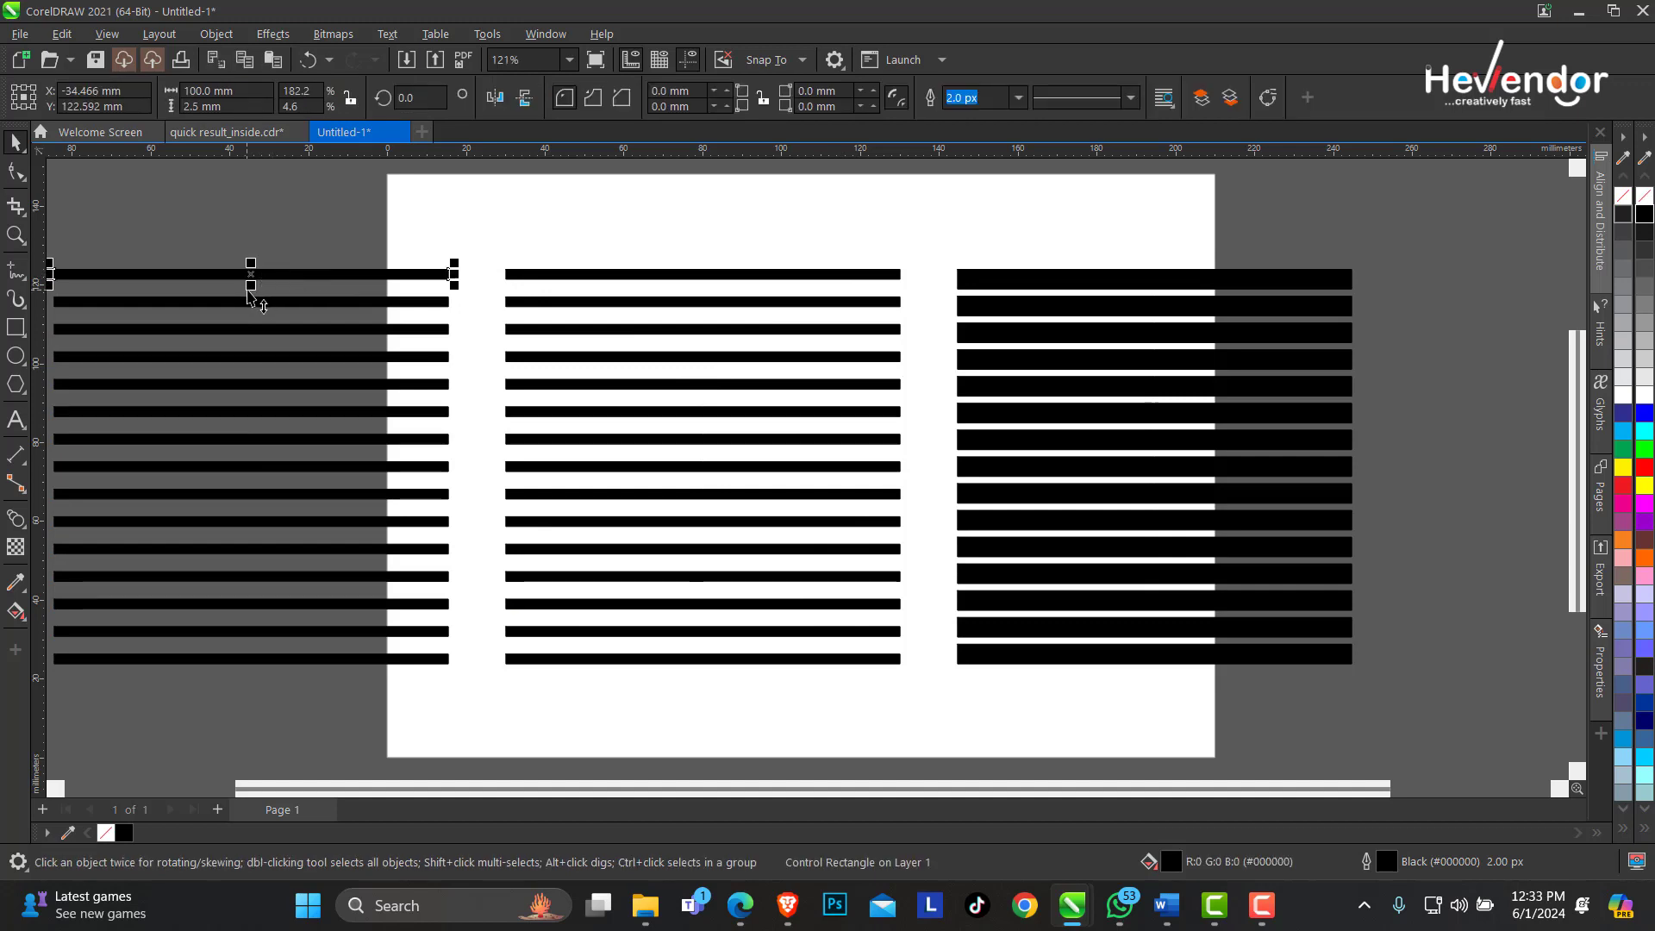
drag(251, 288, 258, 284)
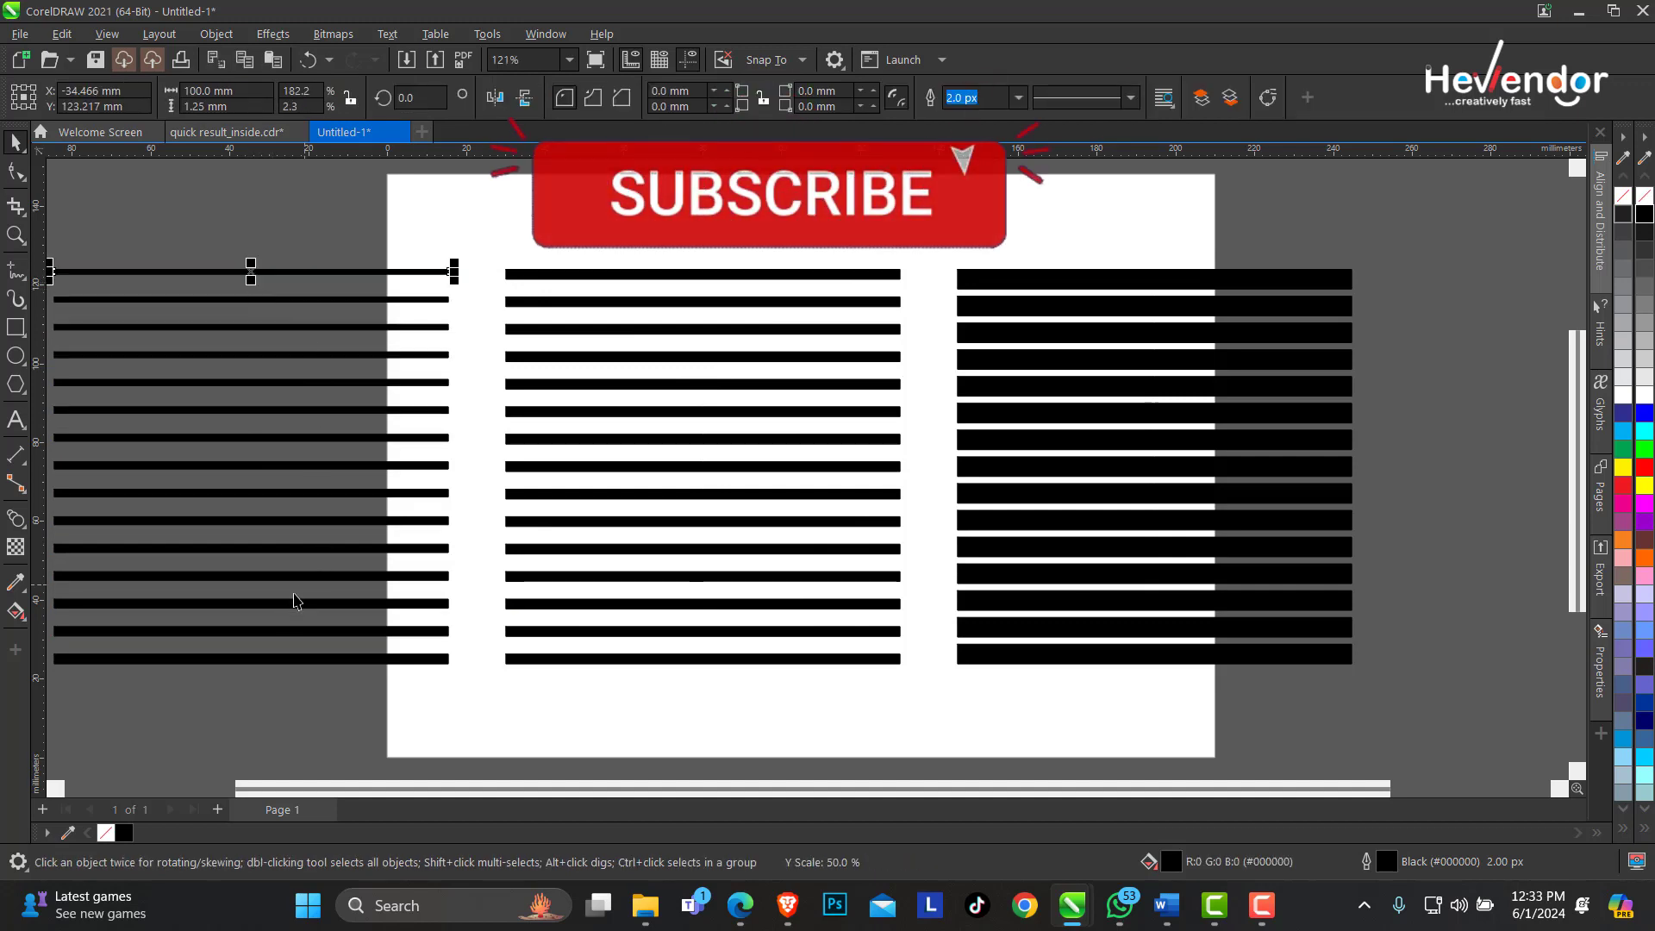
click(258, 658)
drag(268, 665, 258, 660)
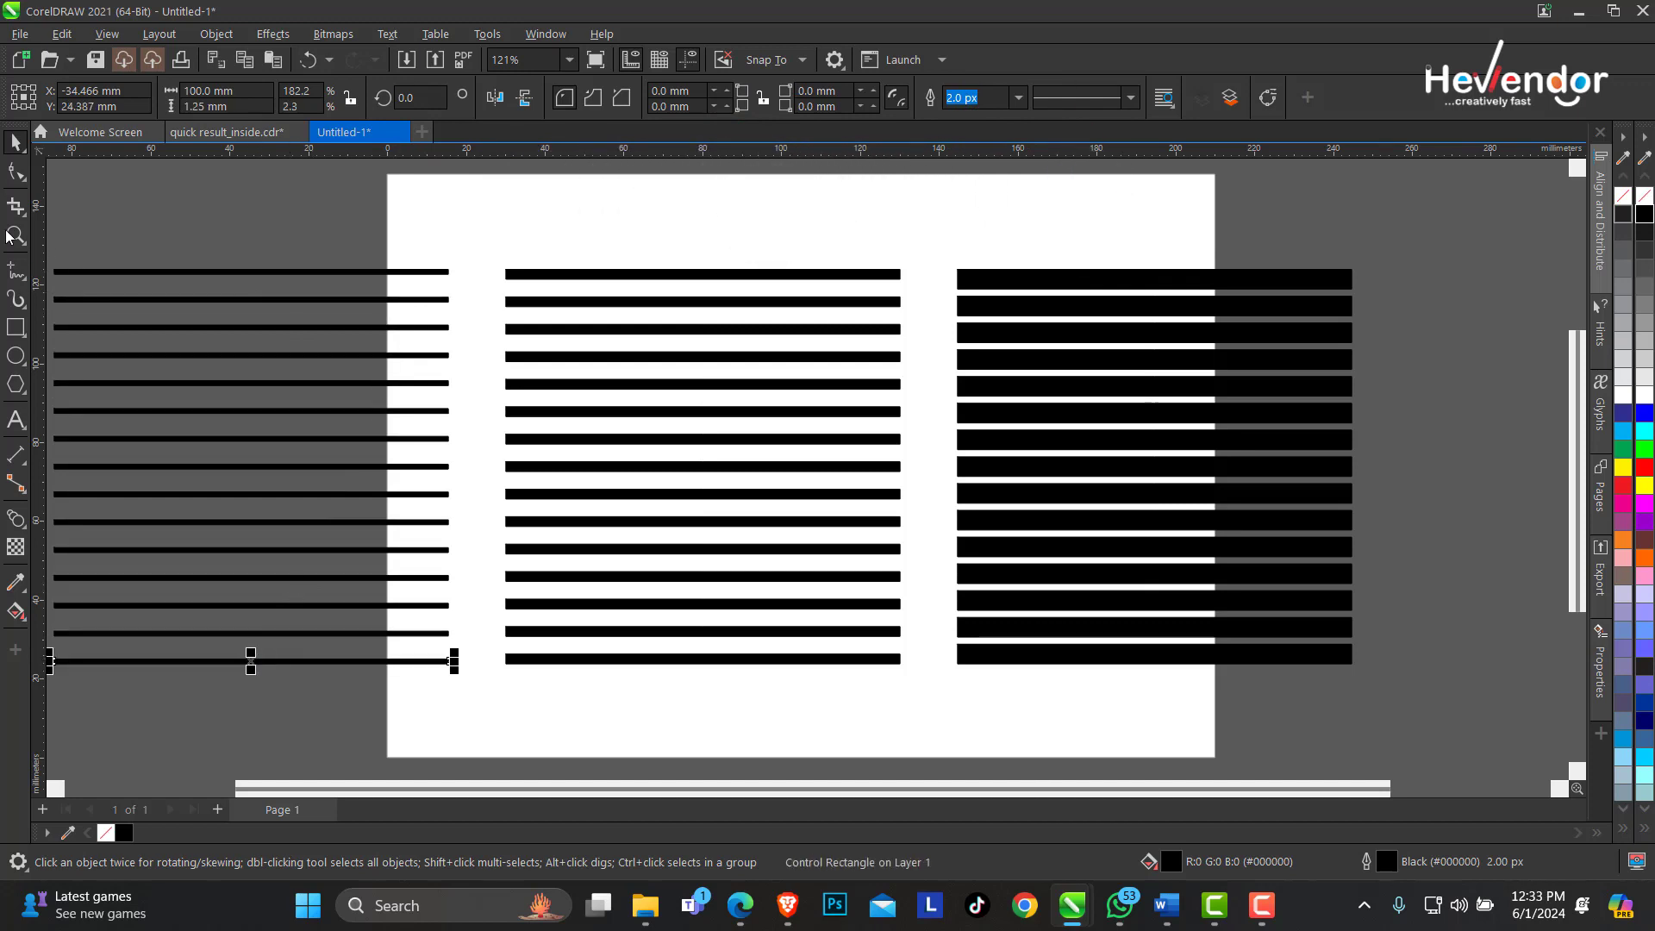
Add the capital letter "G" as artistic text below the leftmost stripe blend
click(14, 235)
scroll(480, 300, down, 1)
drag(120, 233, 1377, 740)
click(16, 144)
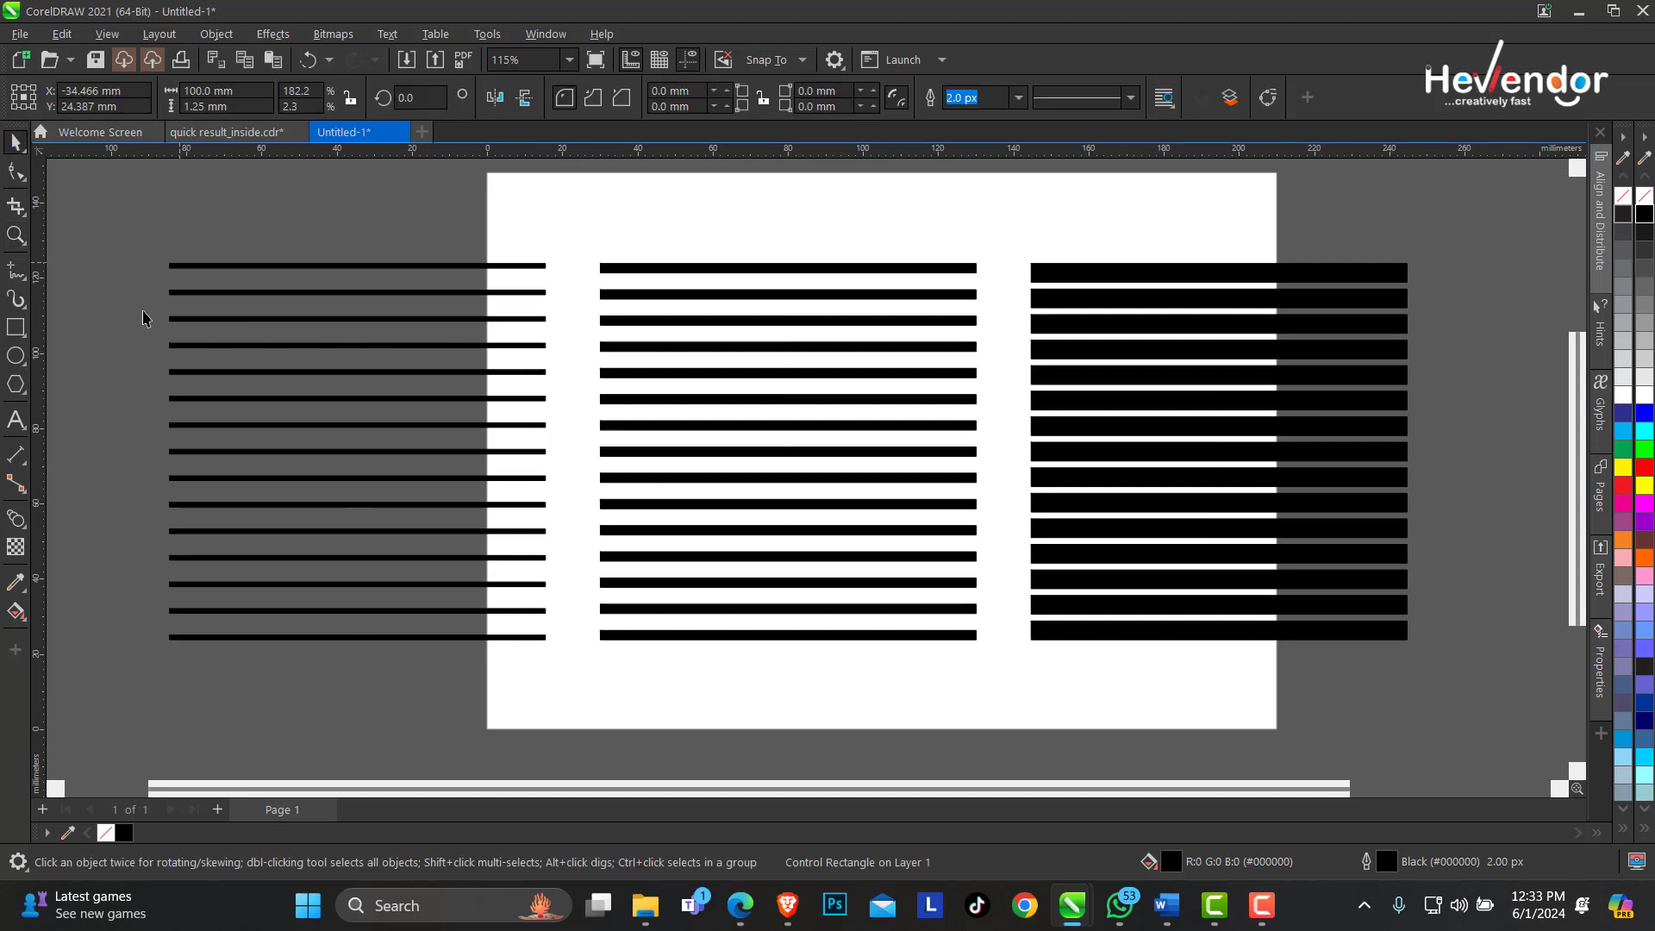
click(143, 318)
click(25, 436)
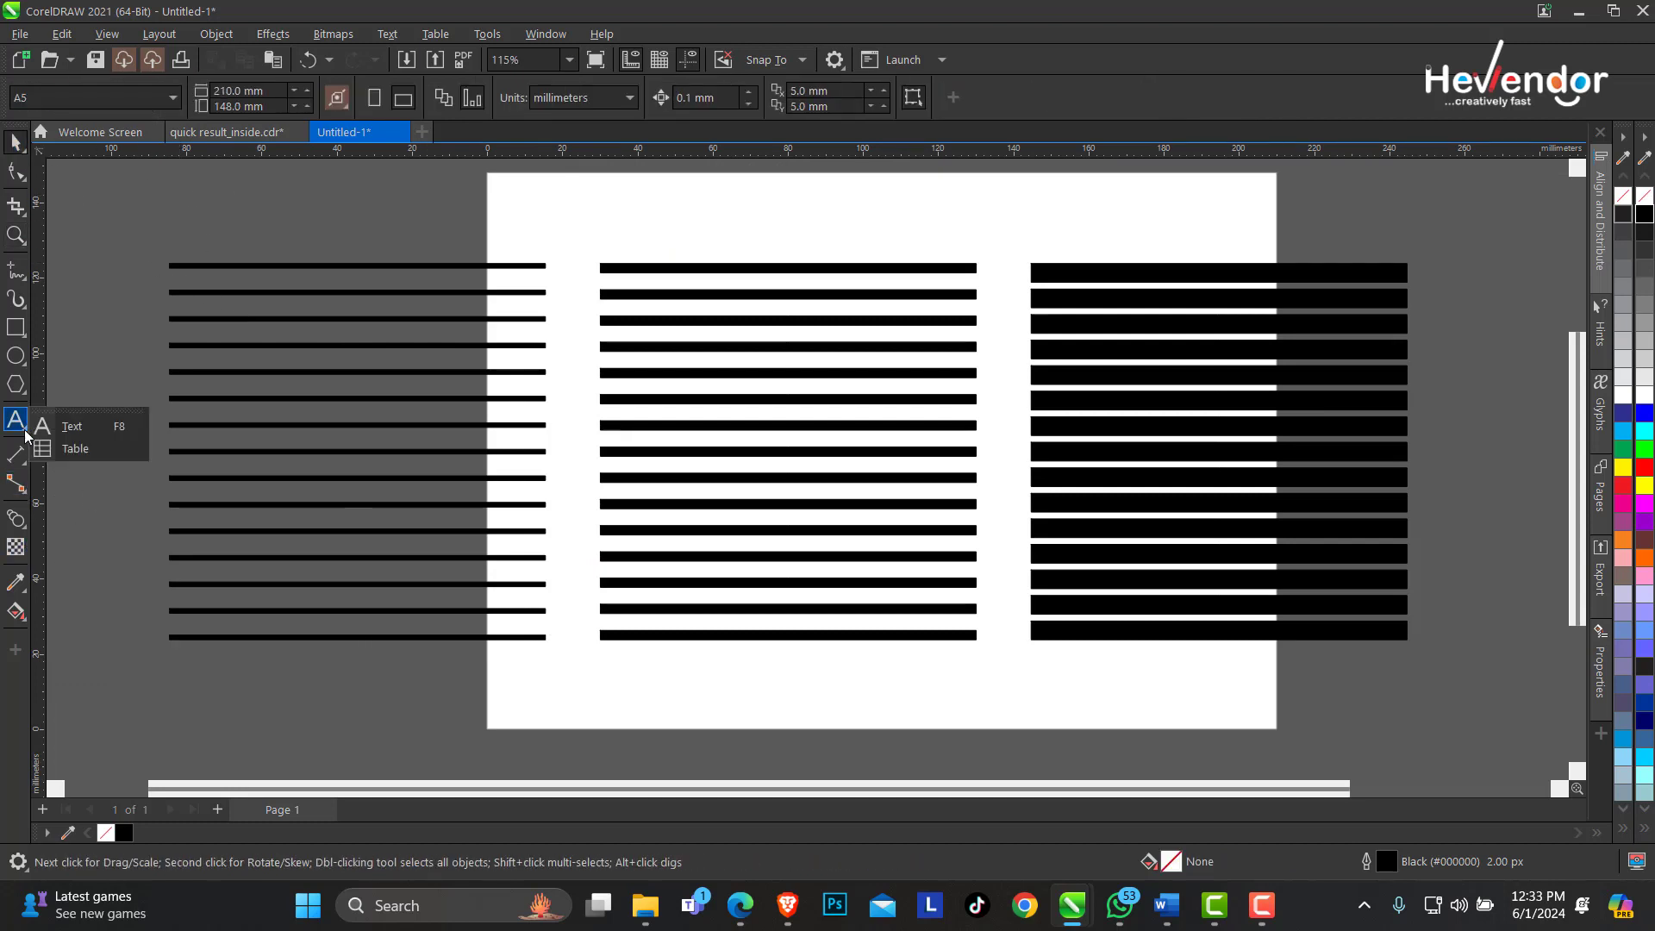
click(69, 426)
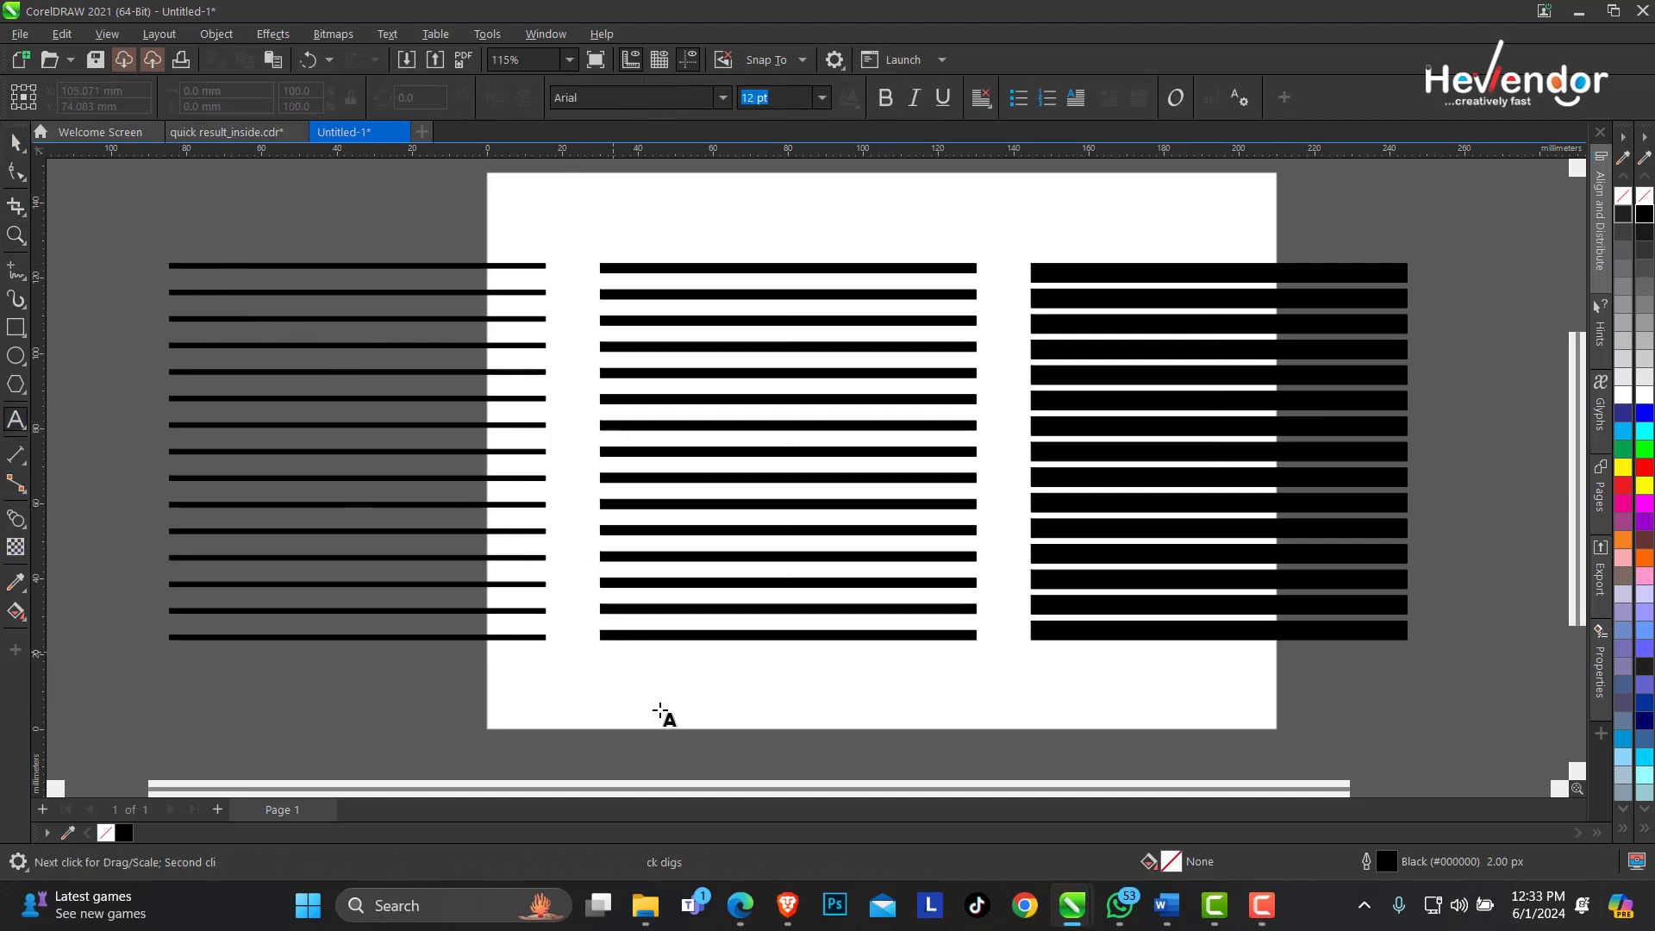
click(424, 728)
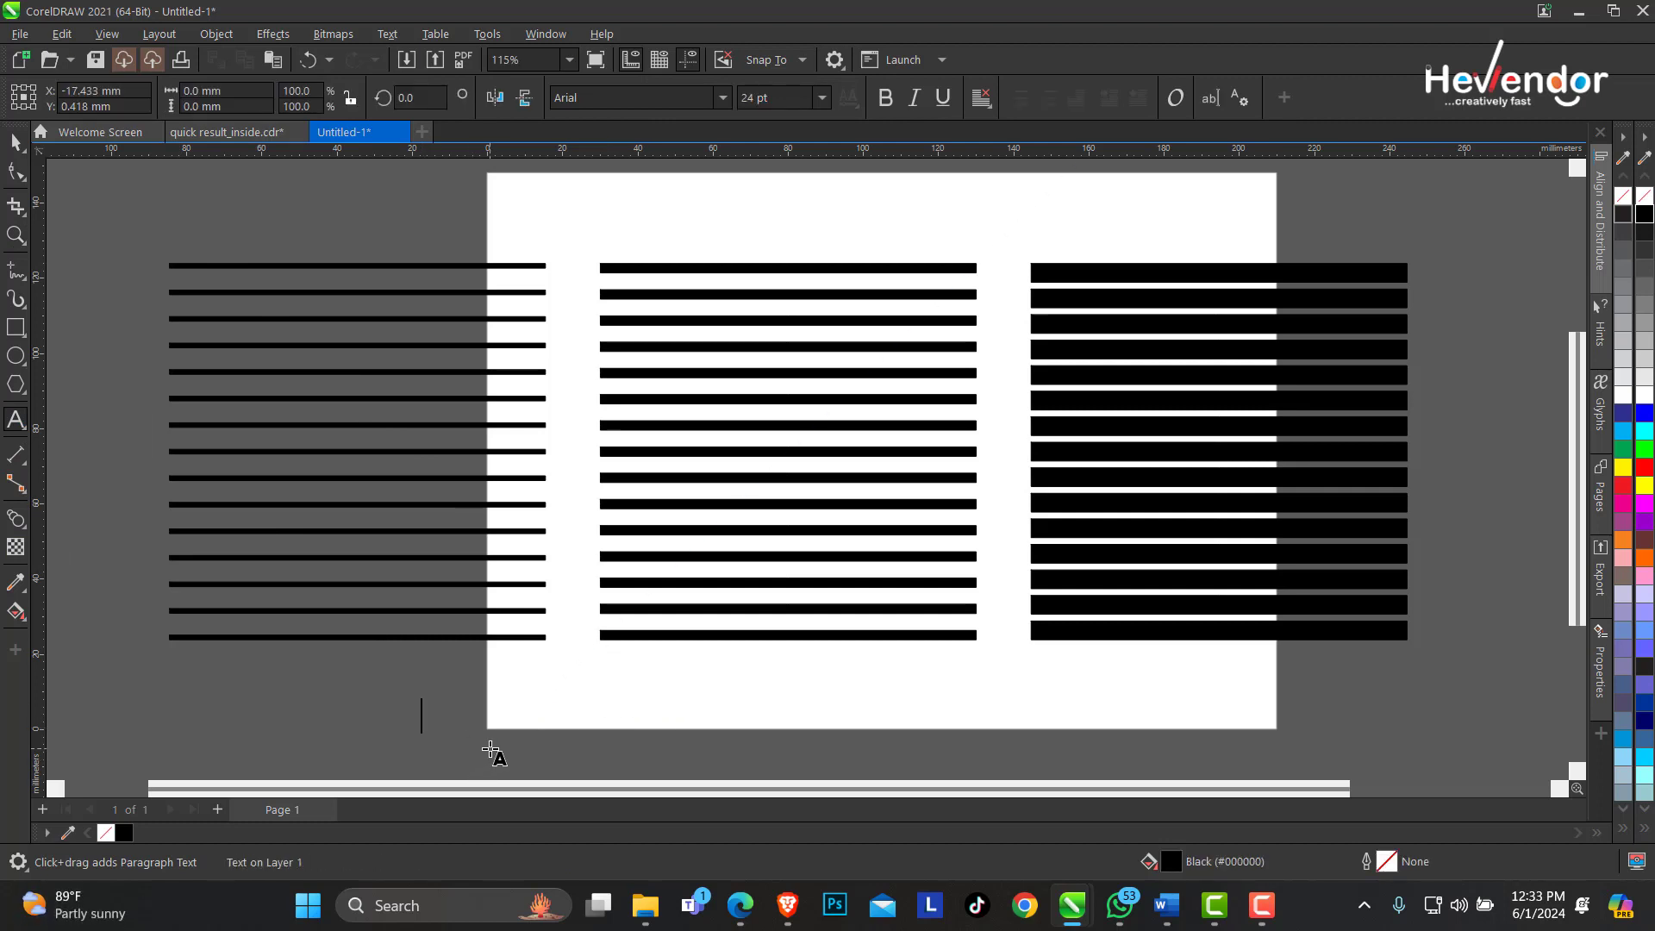
text(g)
key(BackSpace)
key(Caps_Lock)
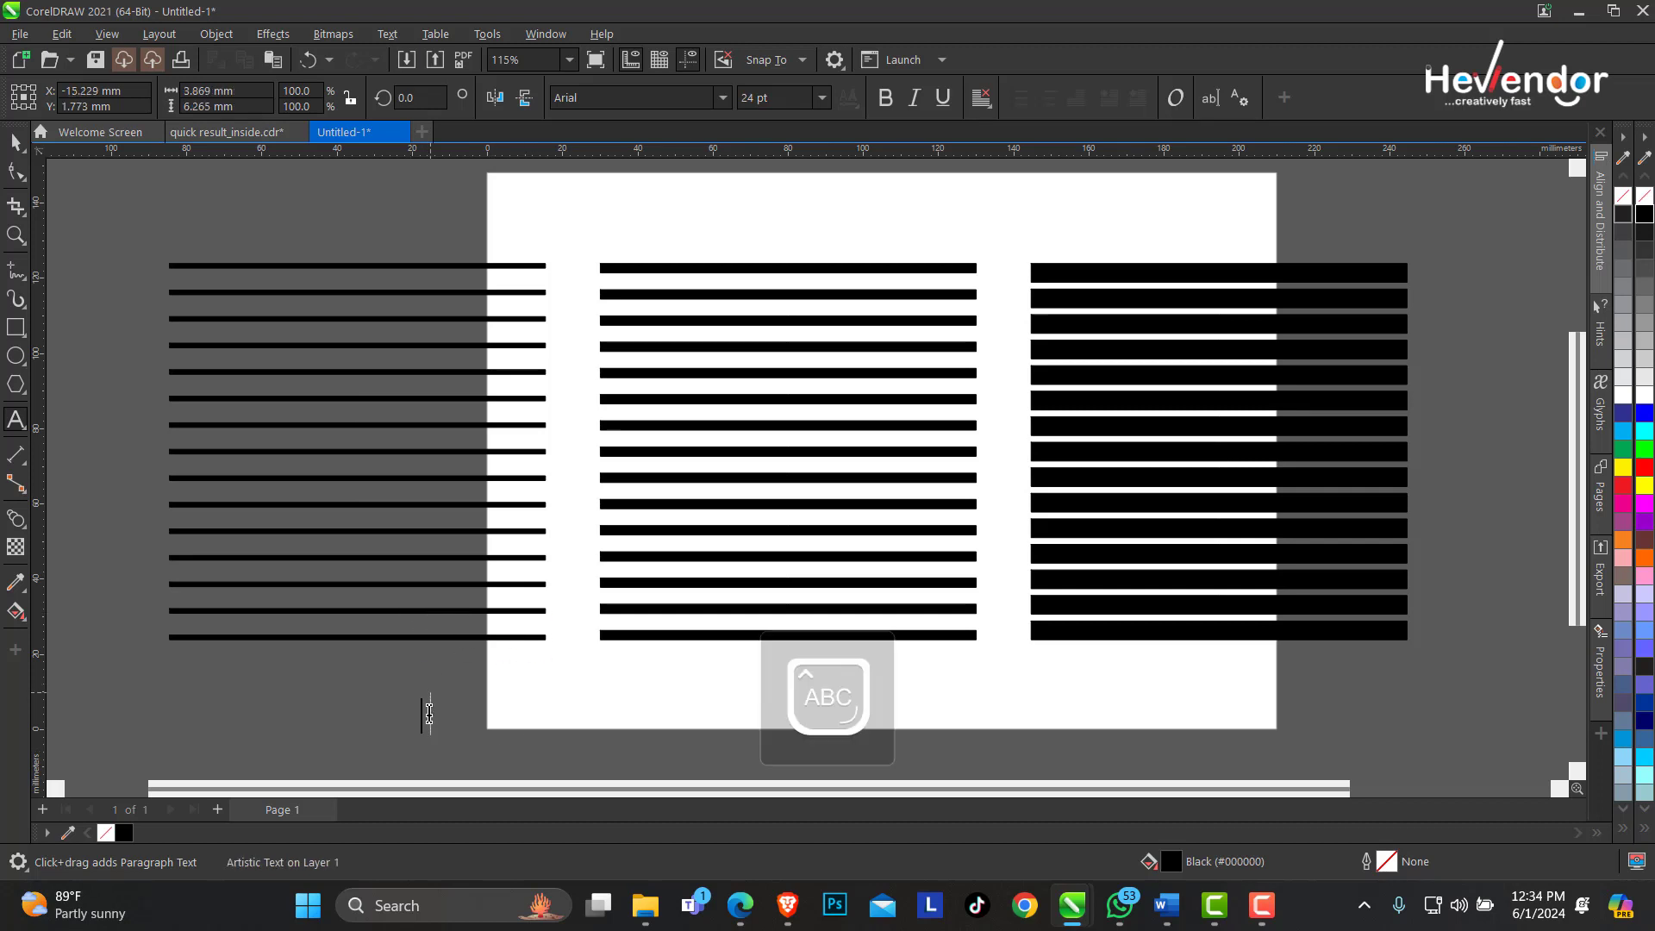
text(G)
key(ctrl+space)
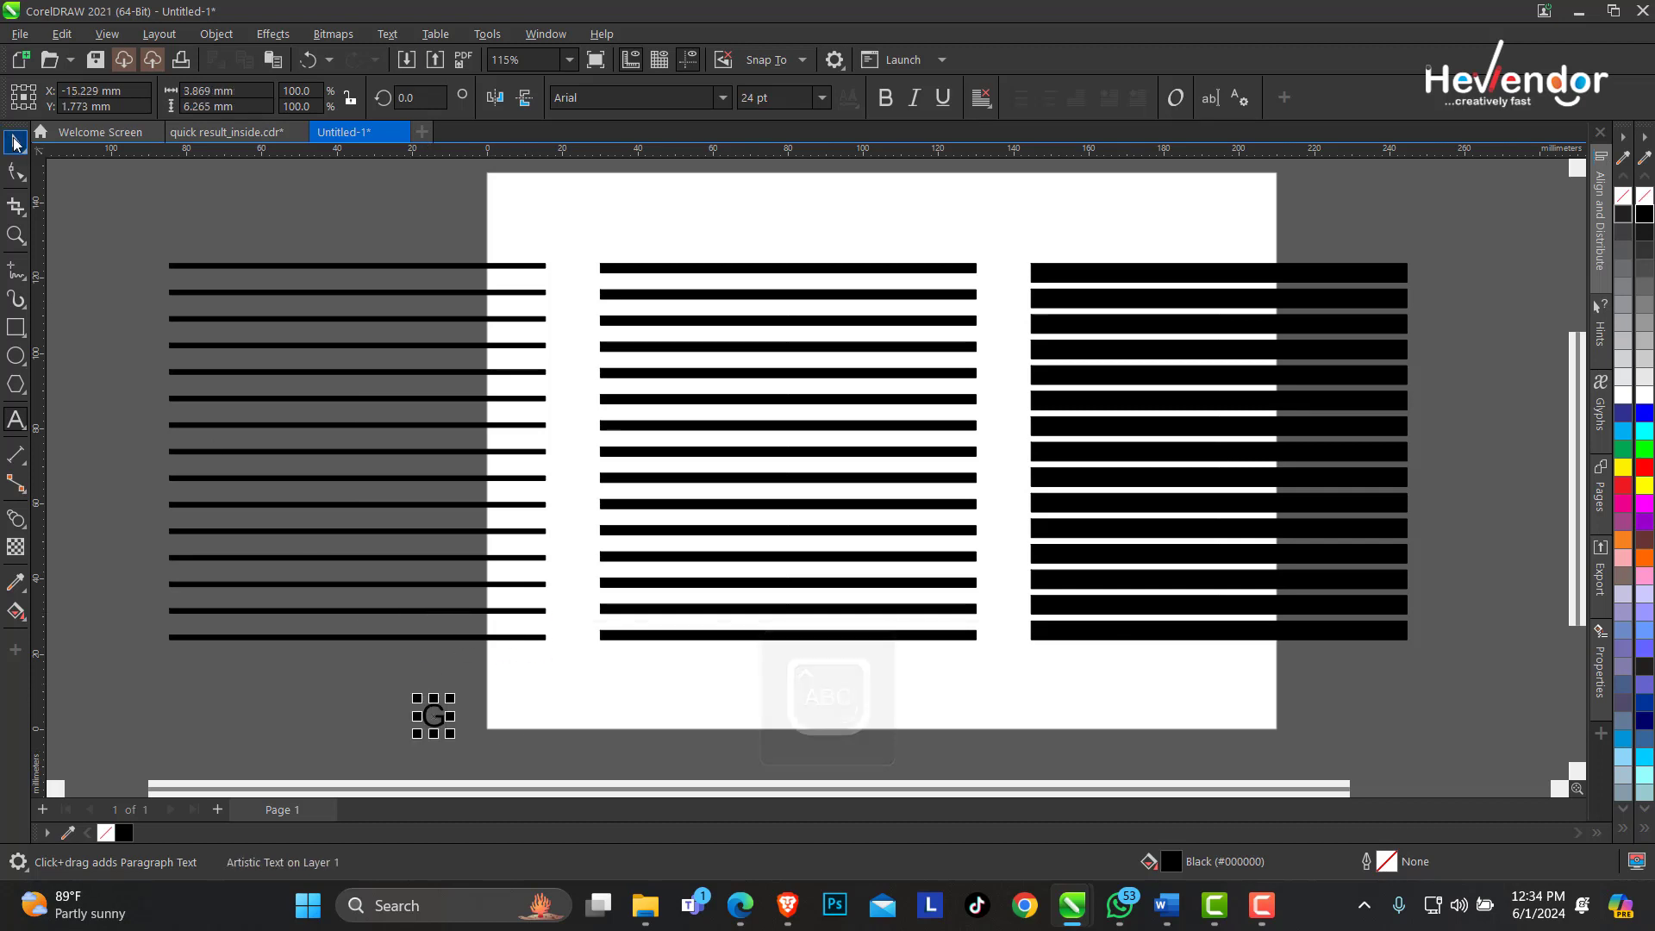
Set the letter G in Arial MT Black and enlarge it proportionally to about 70 by 71 mm
click(722, 99)
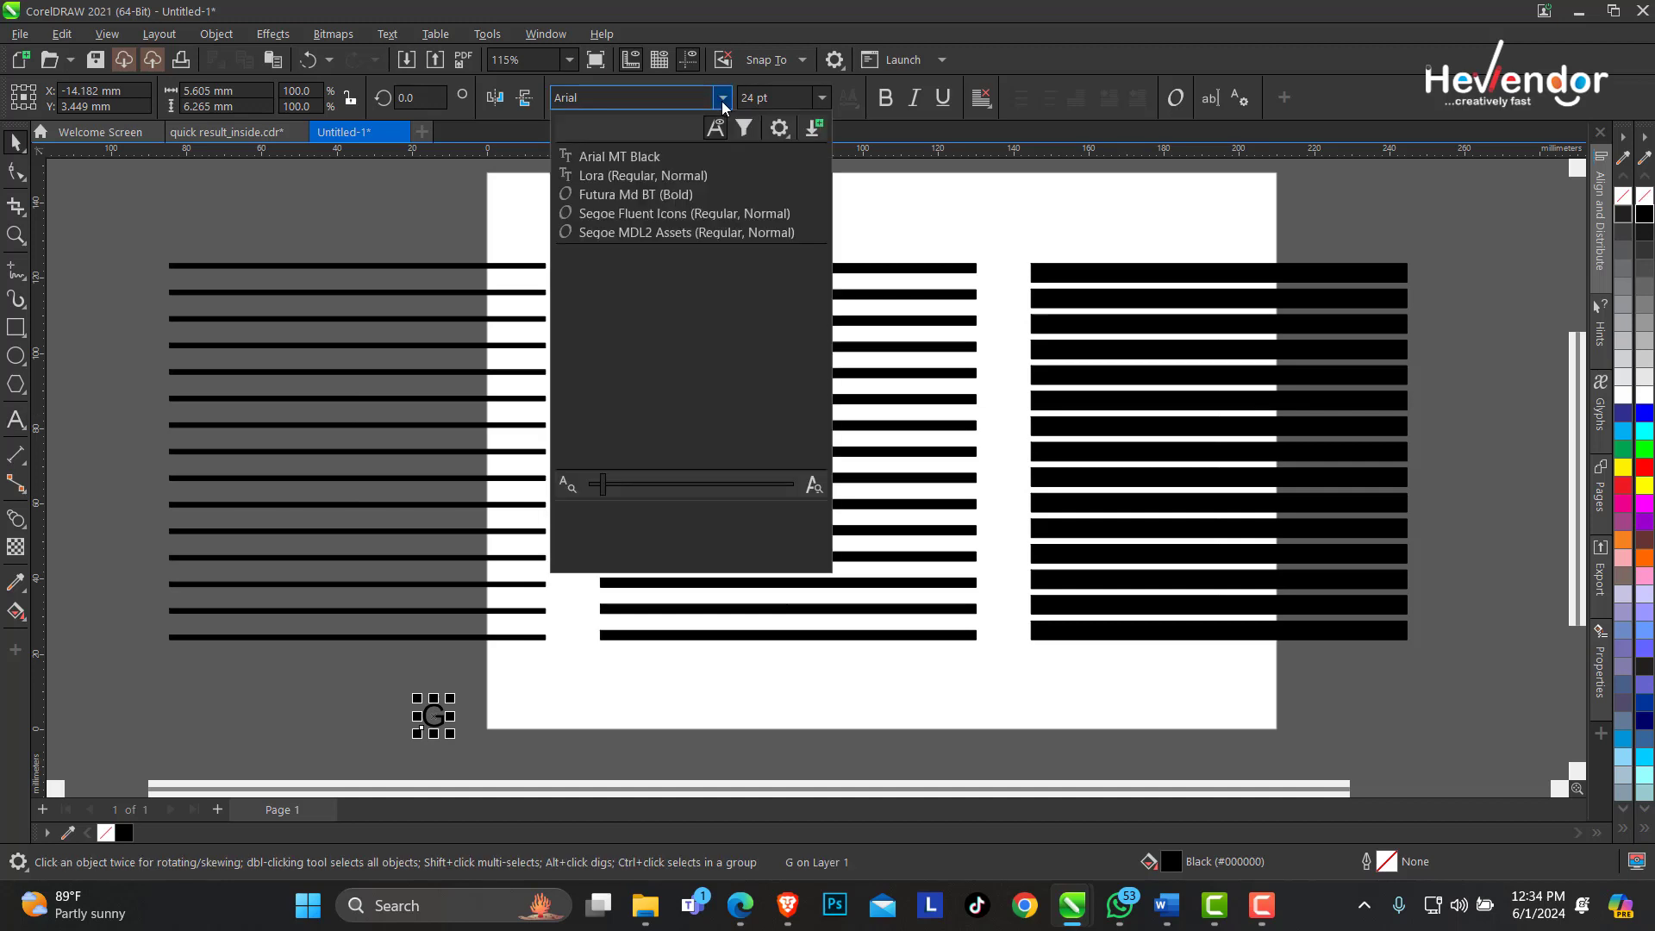
click(655, 156)
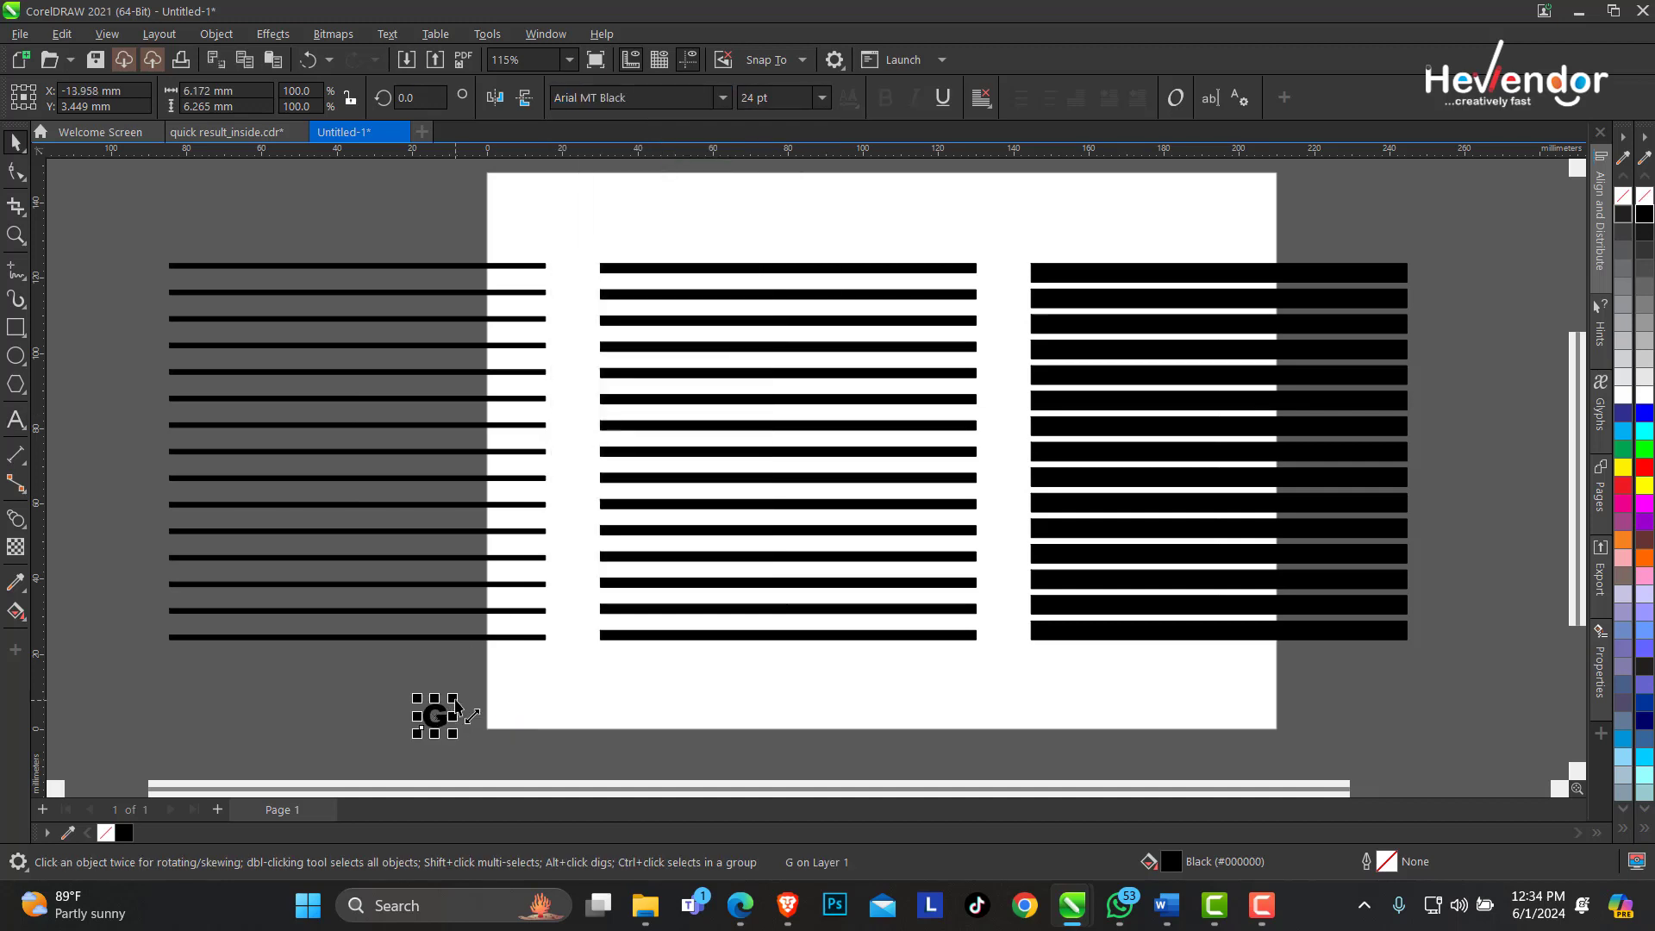
drag(453, 700, 769, 480)
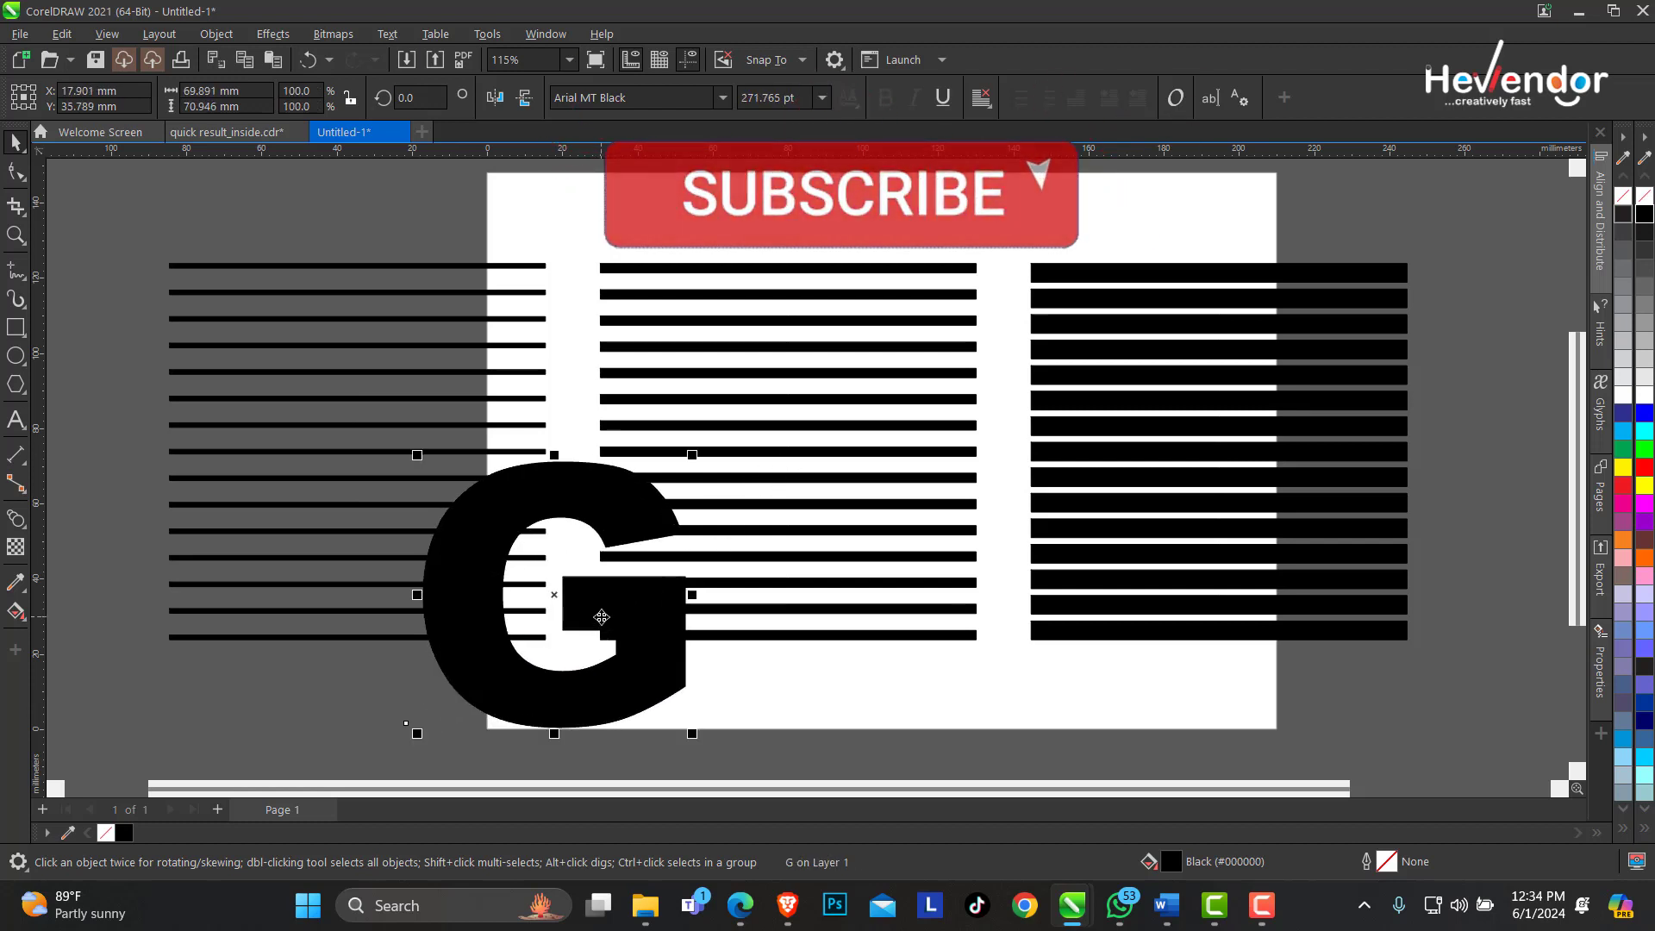
Convert the enlarged letter G to curves
right_click(601, 617)
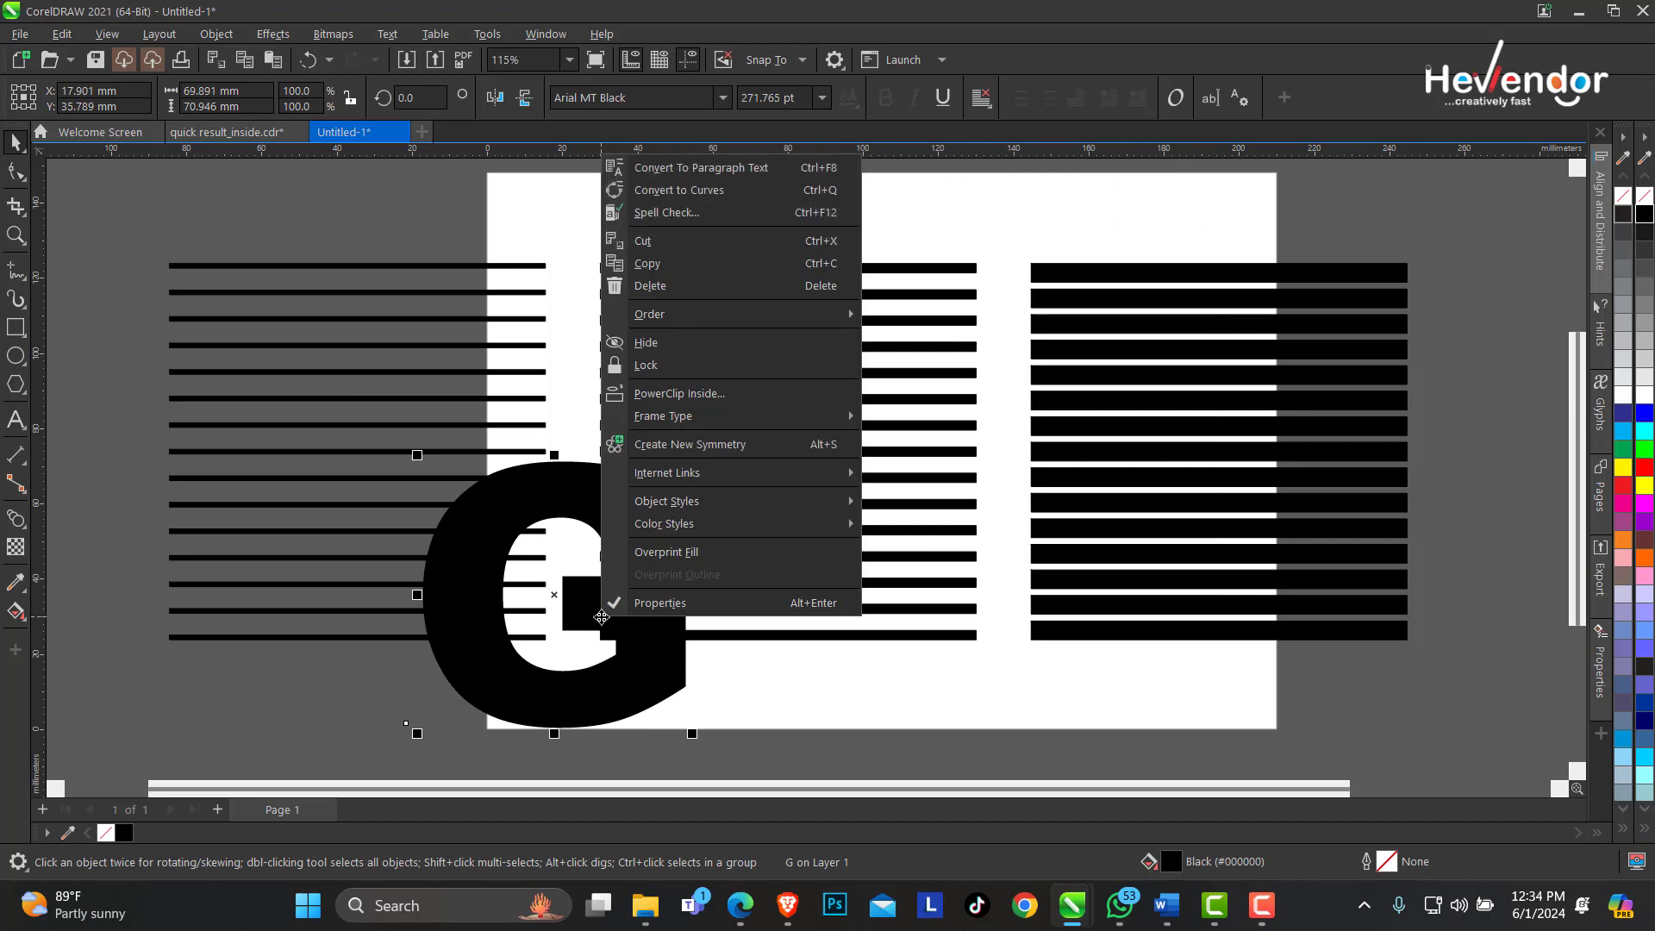
click(758, 193)
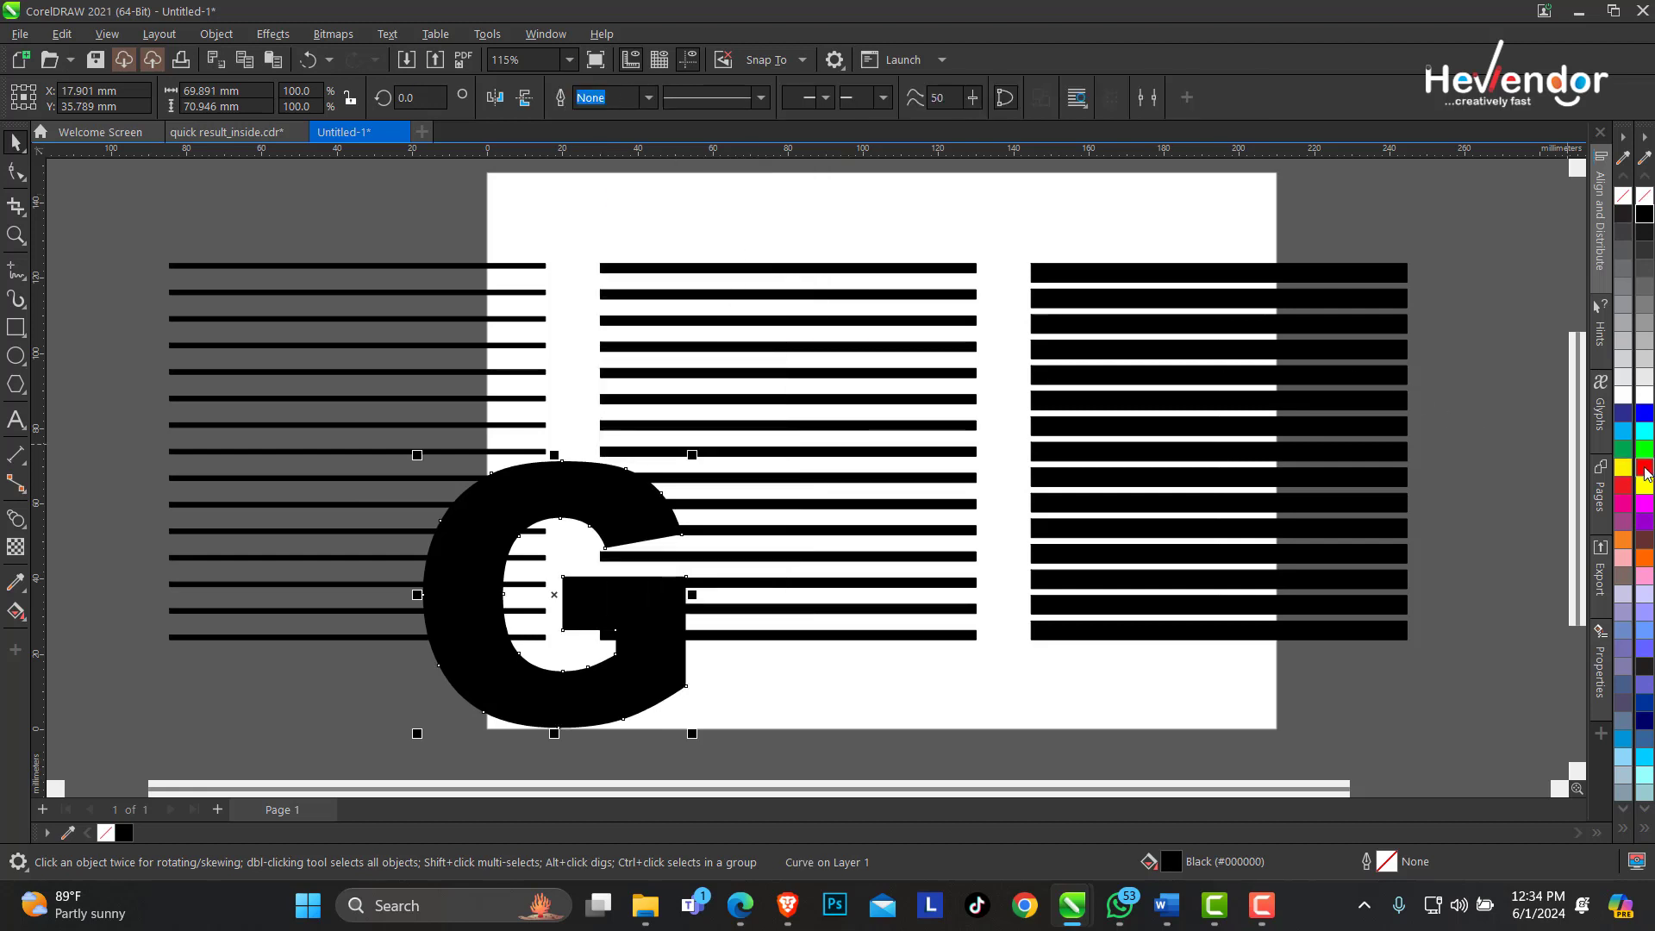
Fill the letter G with red and move it onto the middle stripe blend
click(1644, 468)
drag(586, 520, 819, 373)
Rotate the red G by 30 degrees counterclockwise
click(420, 98)
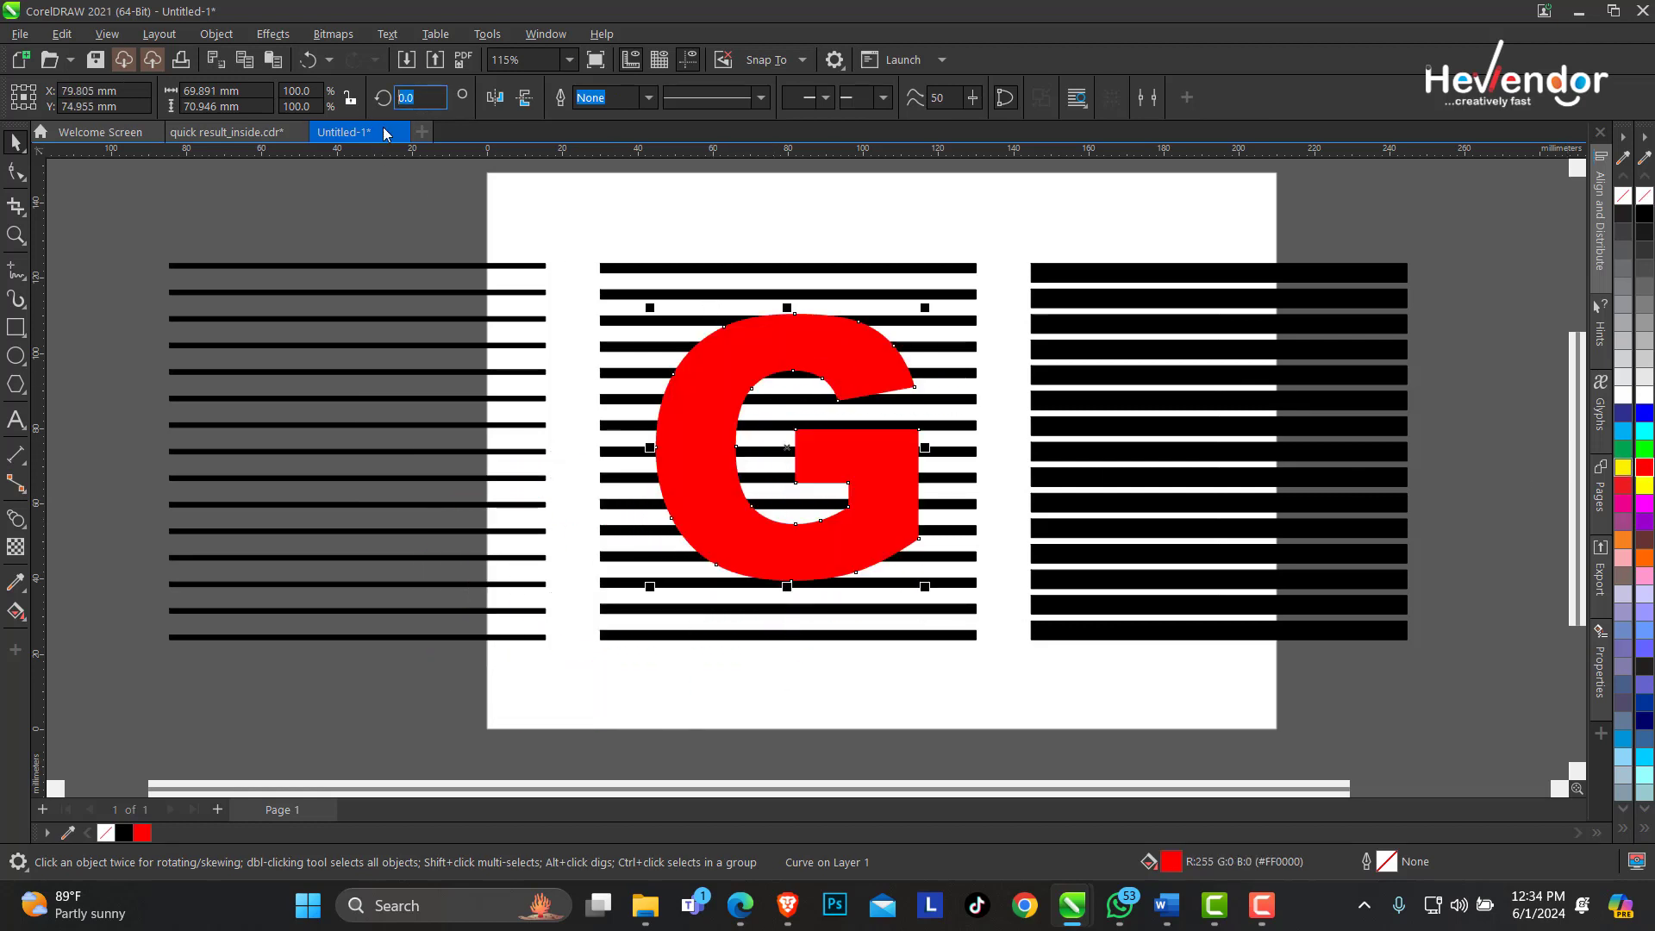
click(732, 261)
click(767, 360)
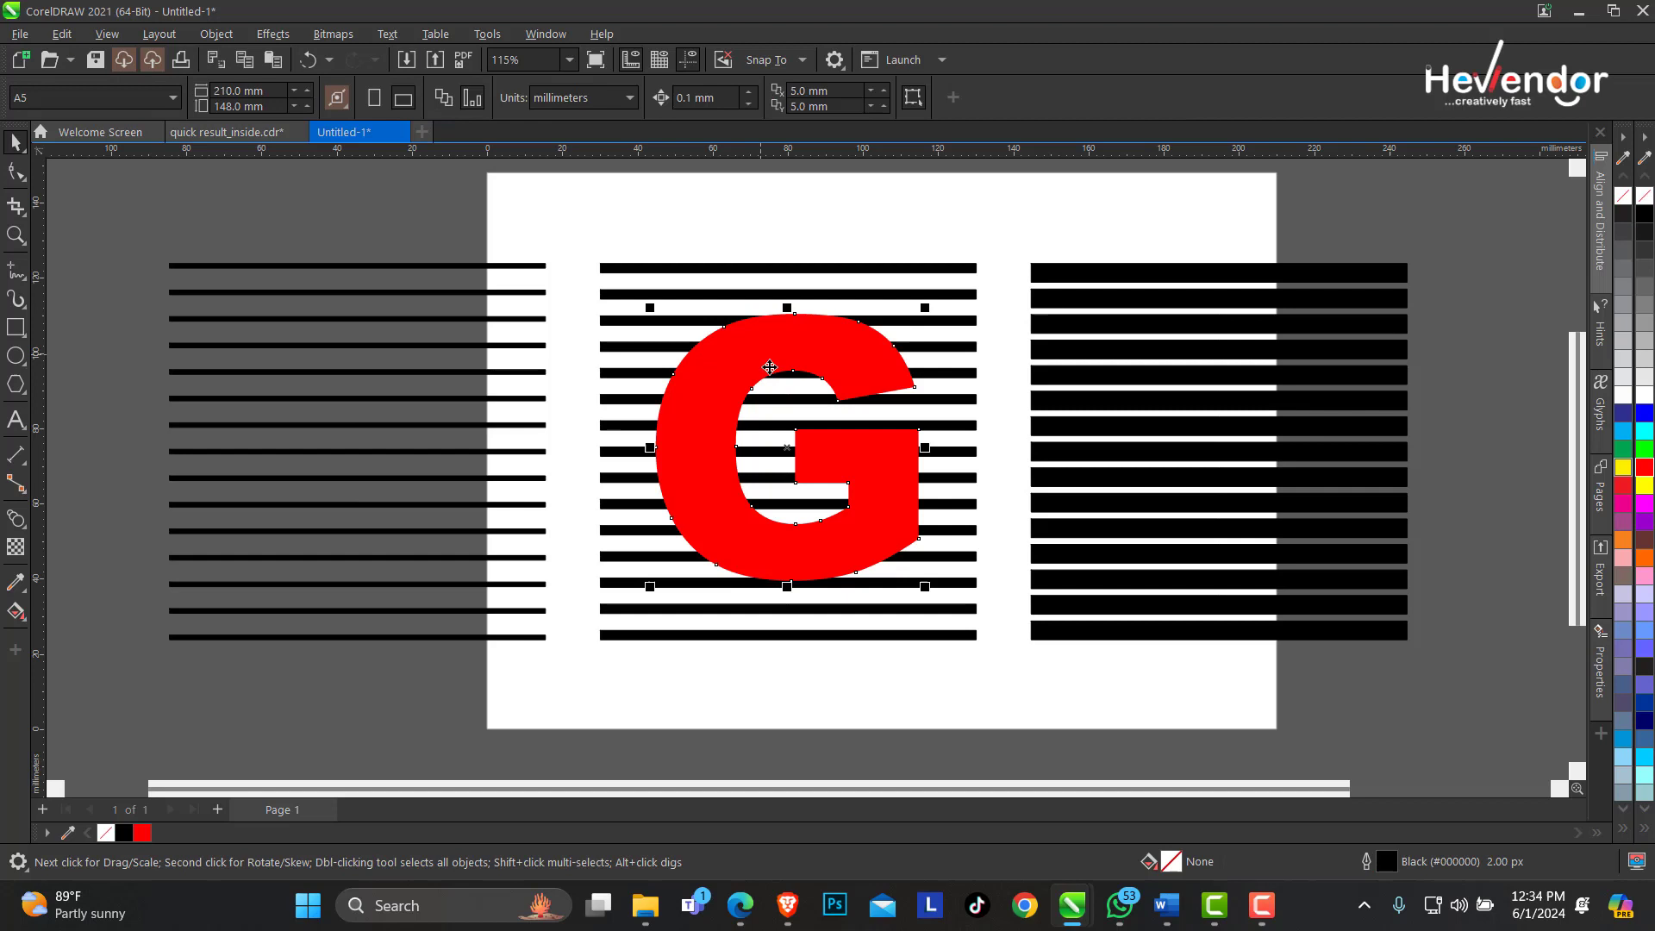
click(883, 520)
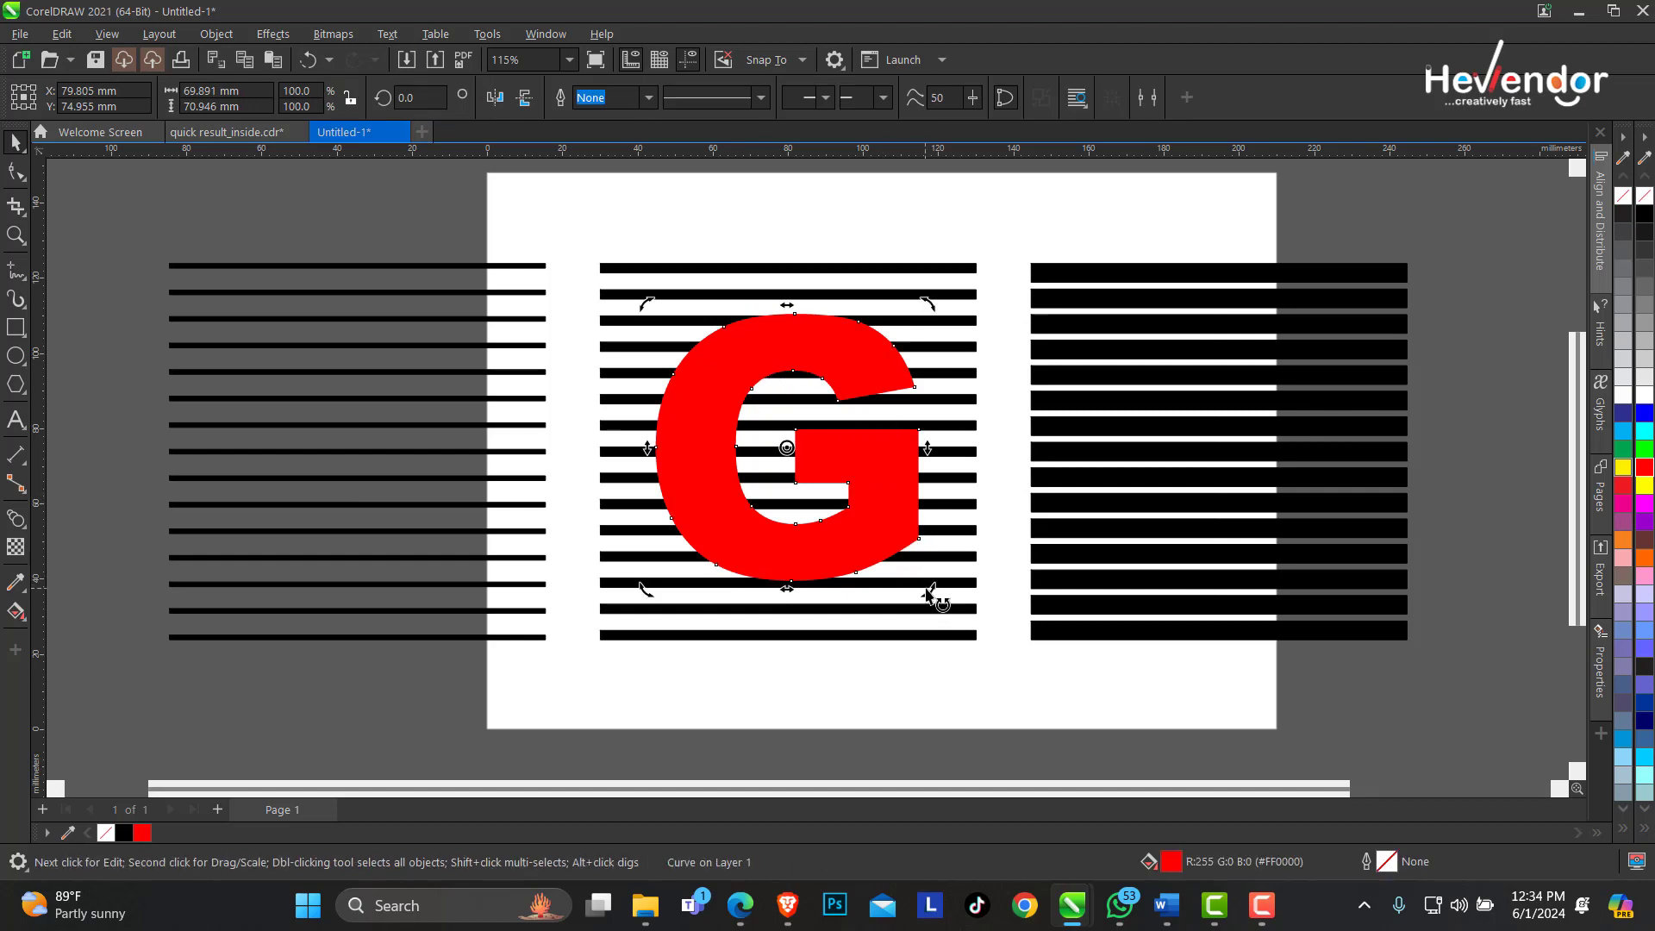
drag(927, 593, 963, 523)
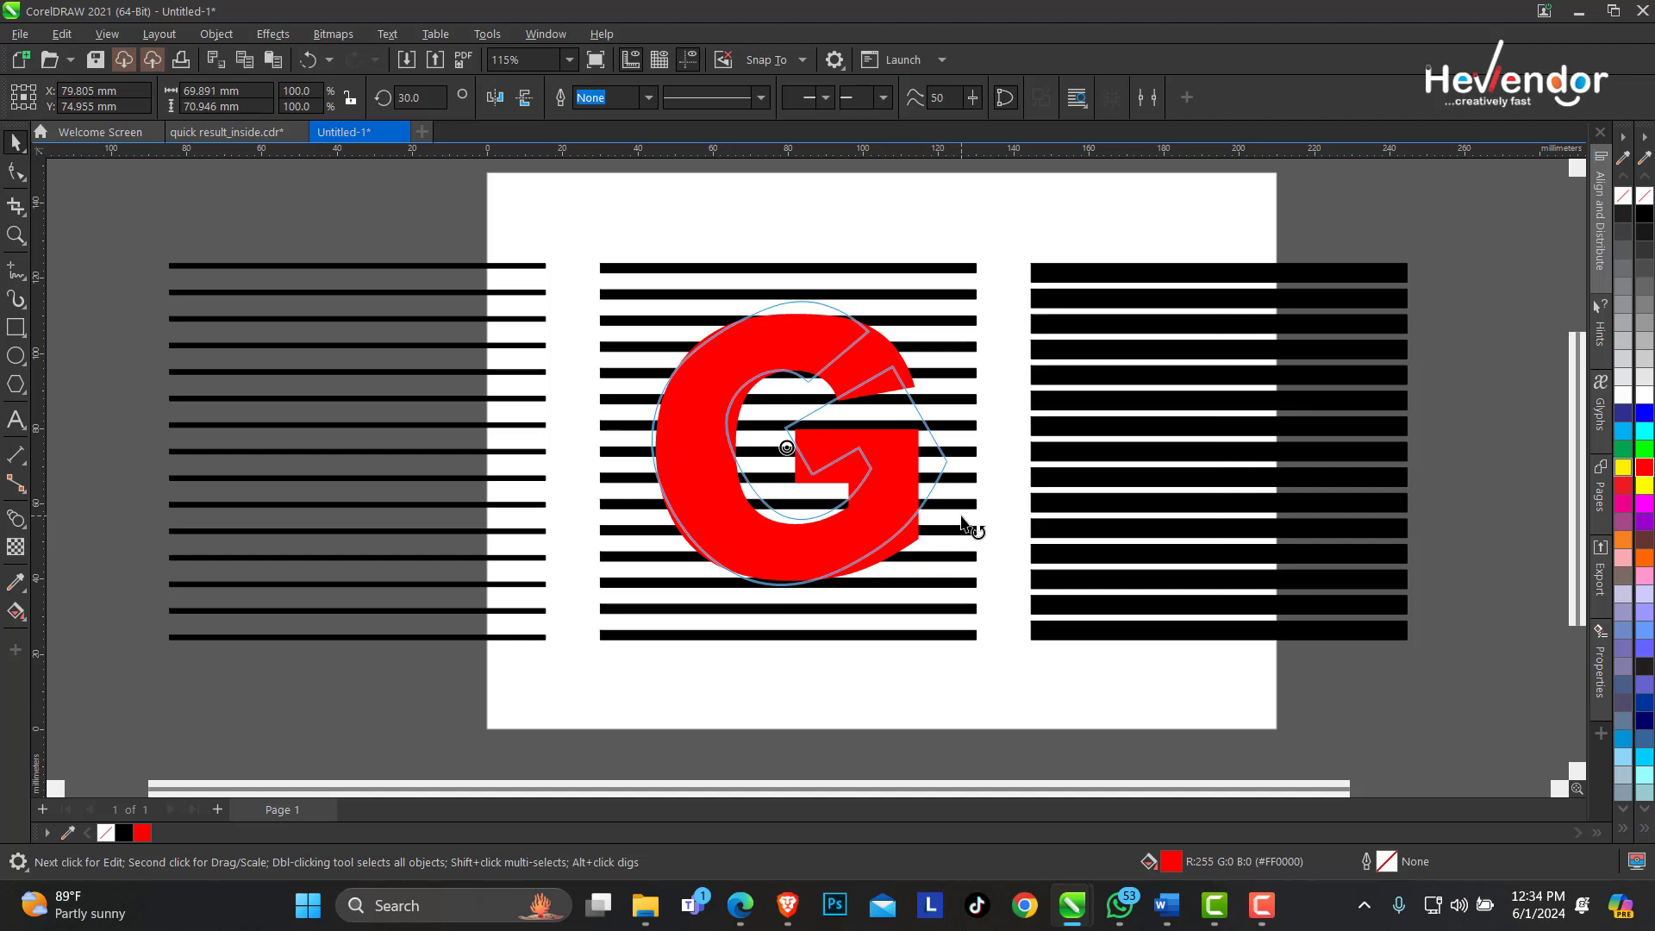
drag(963, 523, 969, 527)
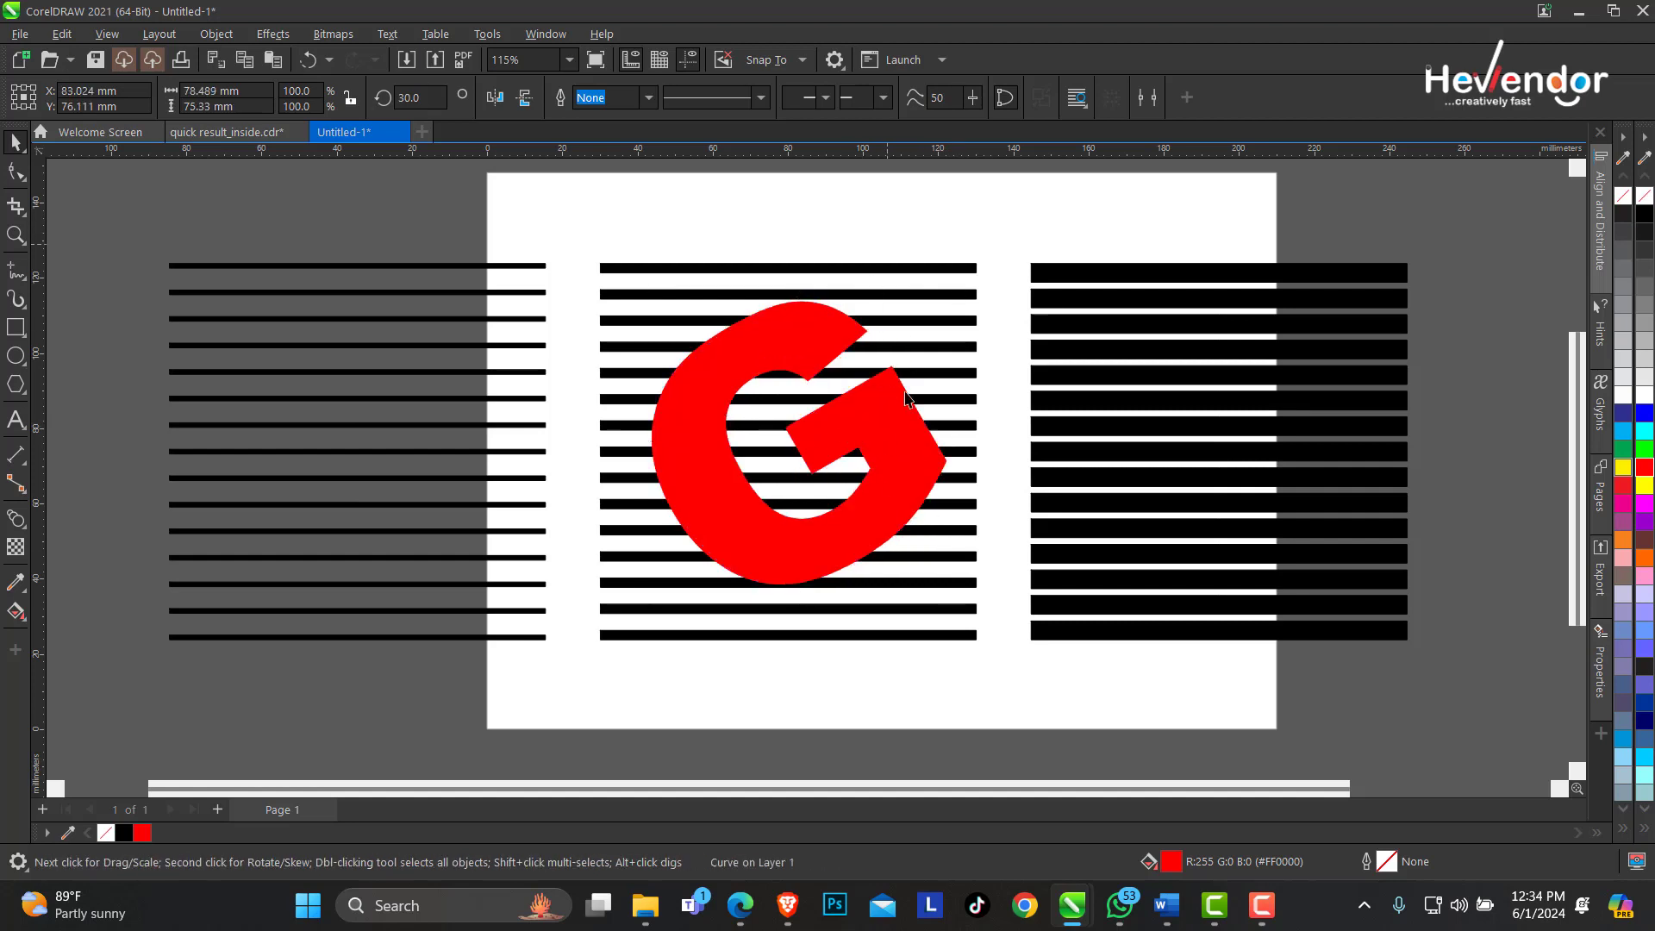
Enlarge the rotated G proportionally to about 94 by 91 mm and centre it on the rightmost stripe blend
click(897, 438)
drag(882, 448, 1299, 447)
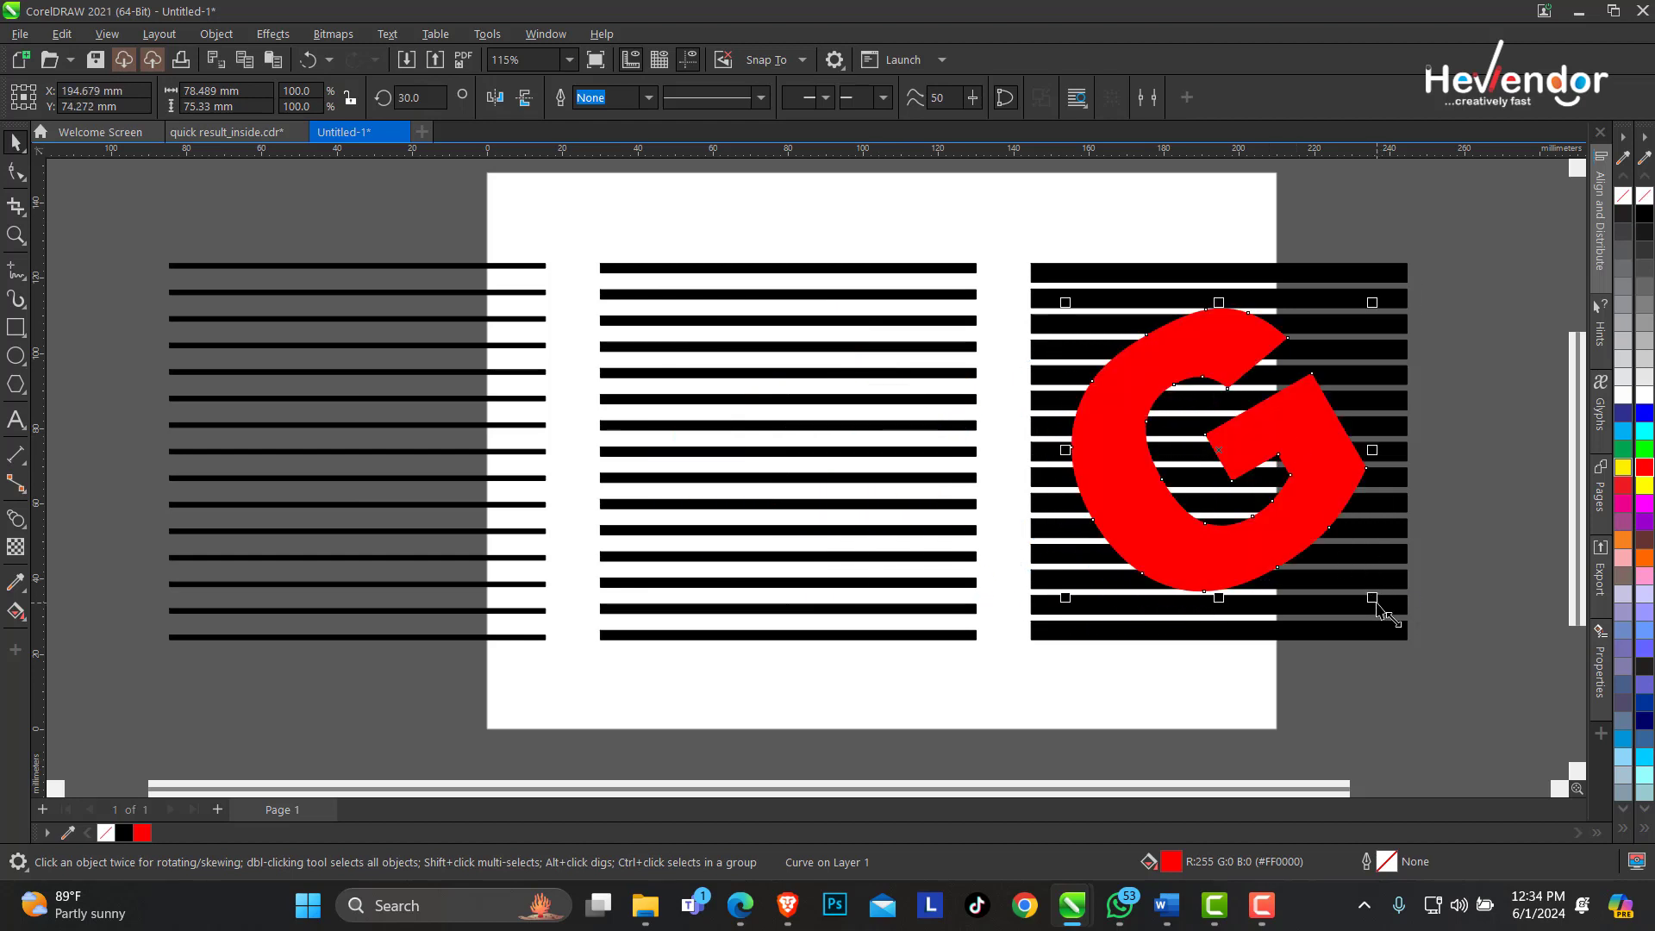
drag(1373, 598, 1415, 653)
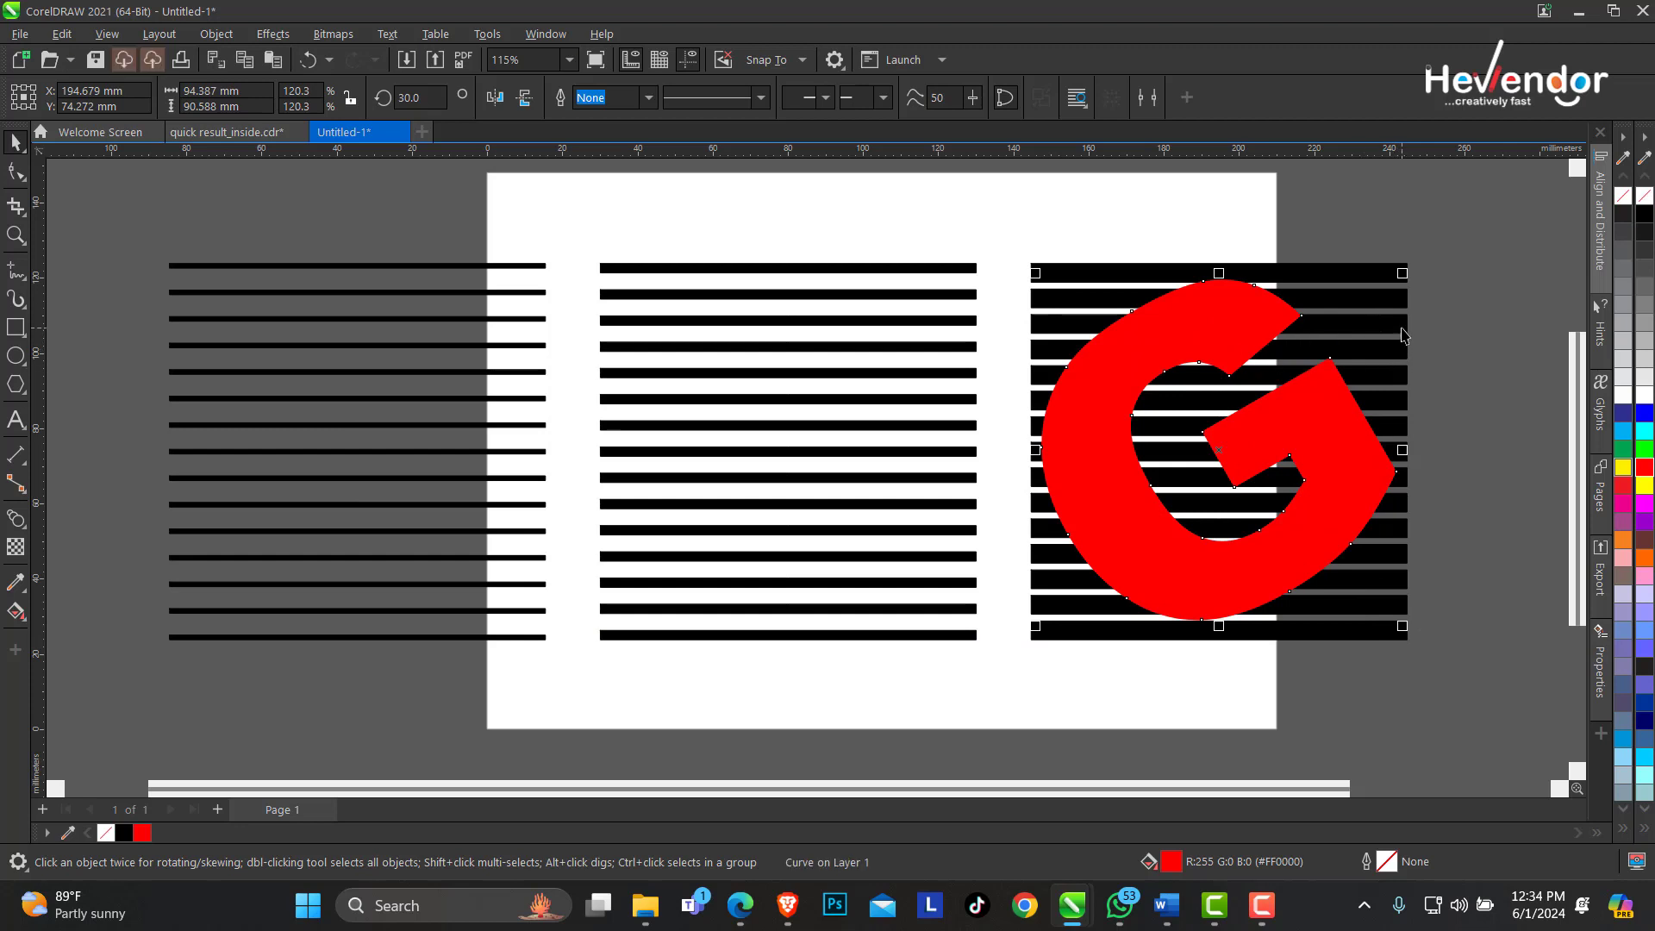
shift+click(1399, 339)
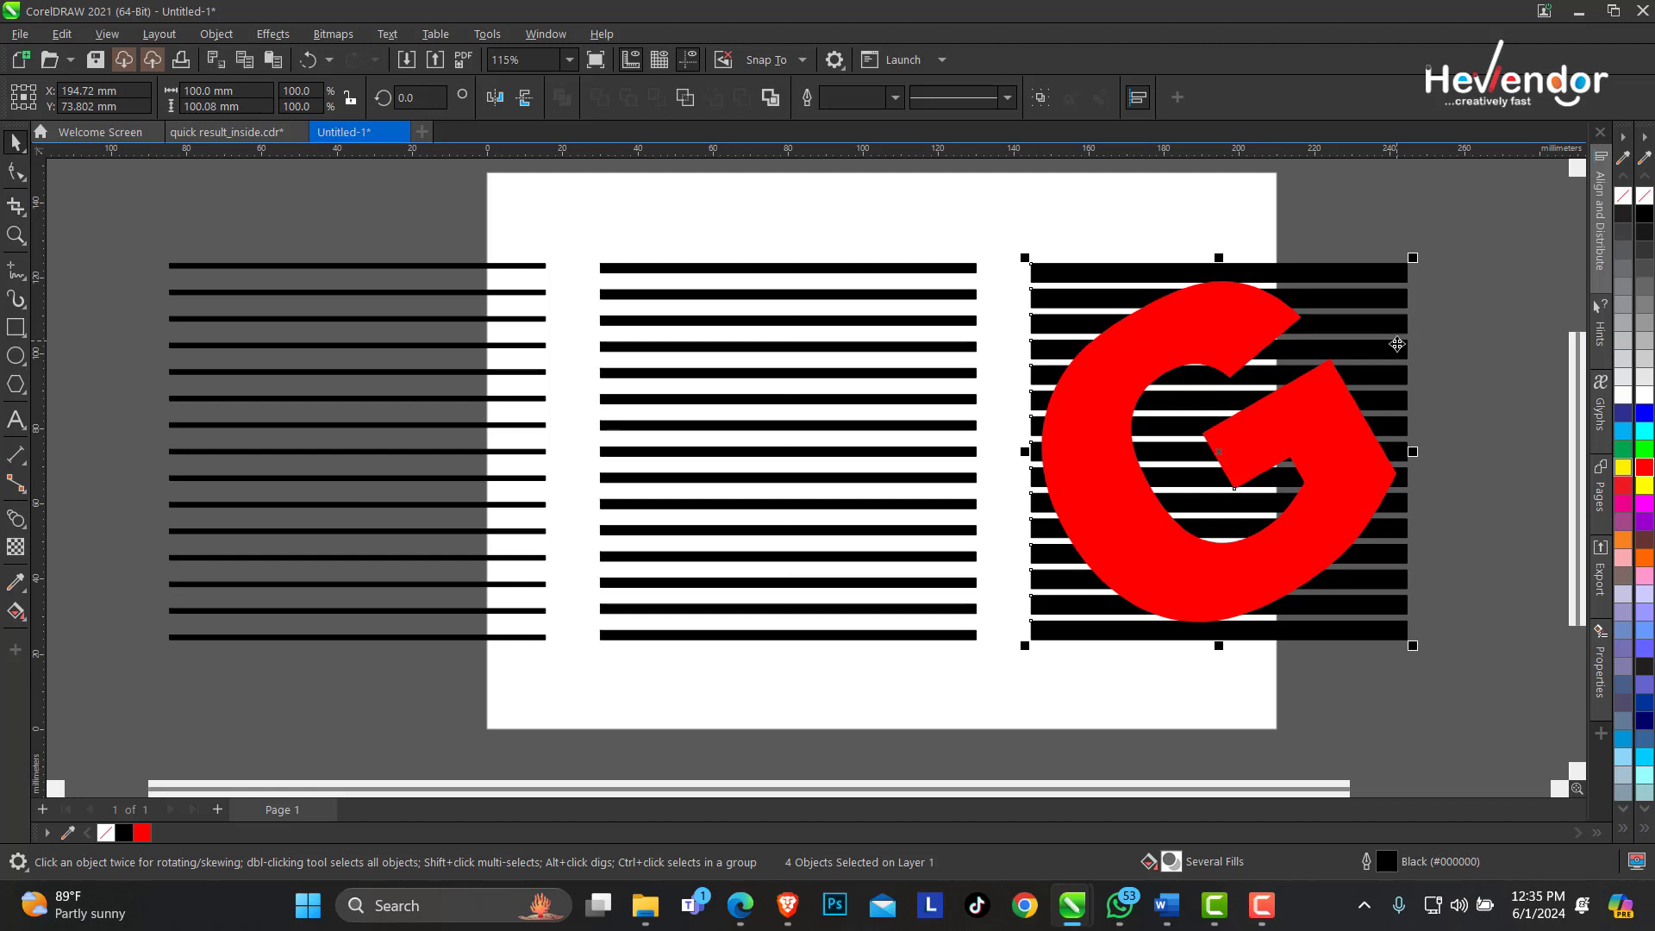
click(1211, 234)
Duplicate the red G onto the middle stripe blend and centre it horizontally on that blend
click(1179, 345)
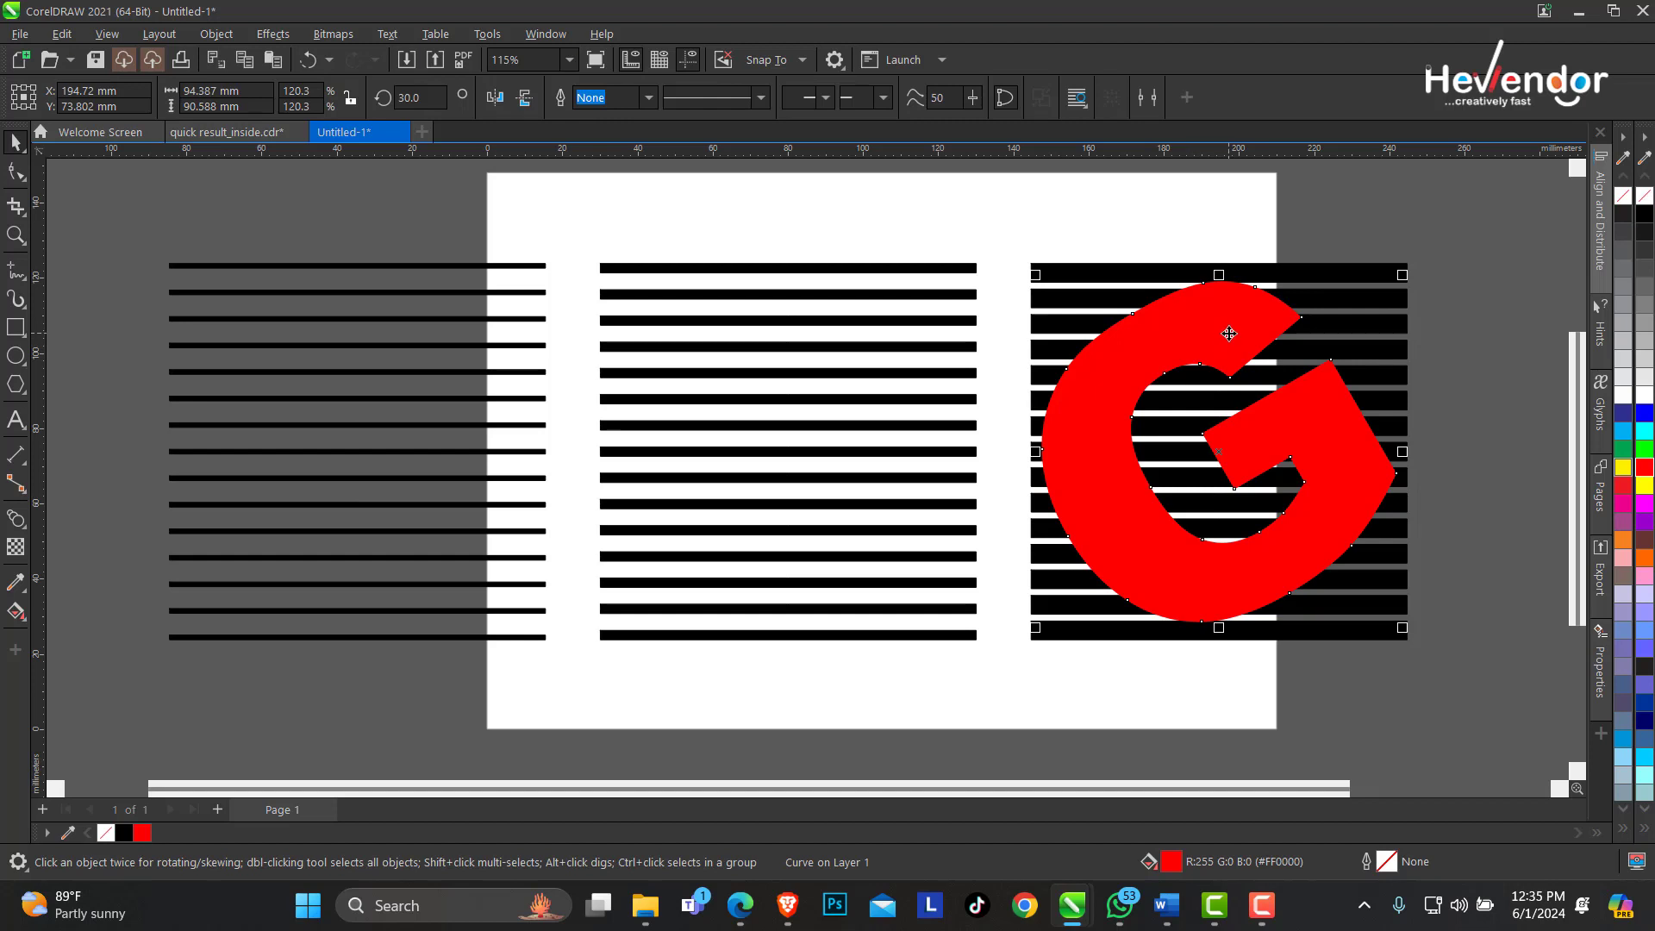
drag(1229, 332, 791, 350)
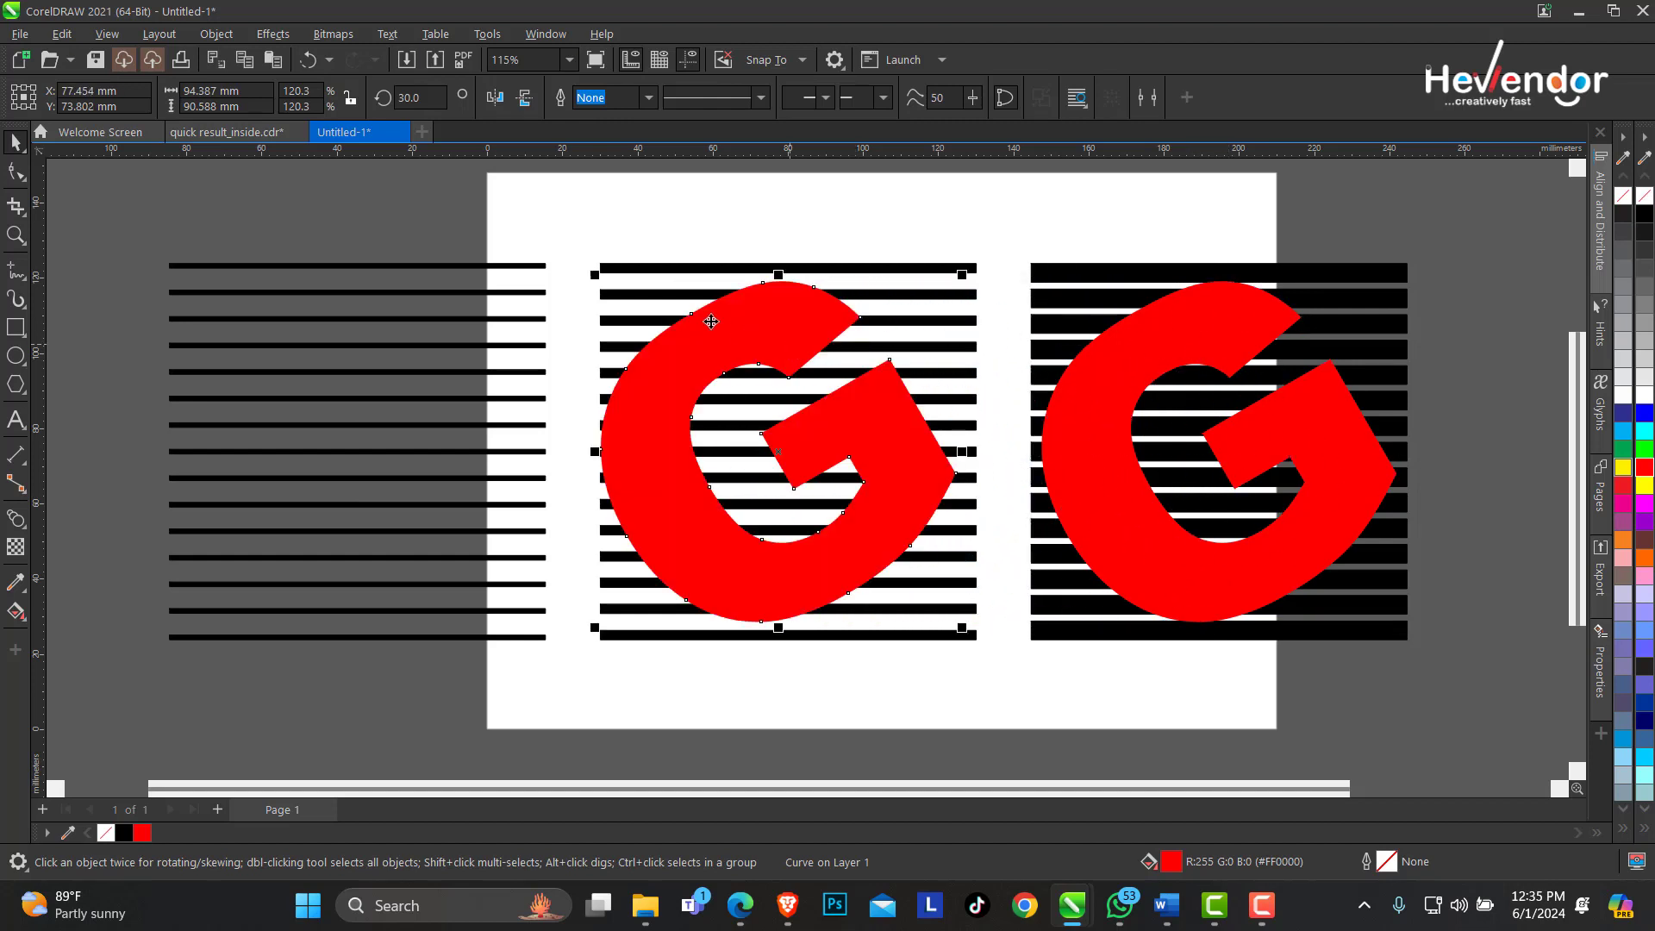
shift+click(654, 268)
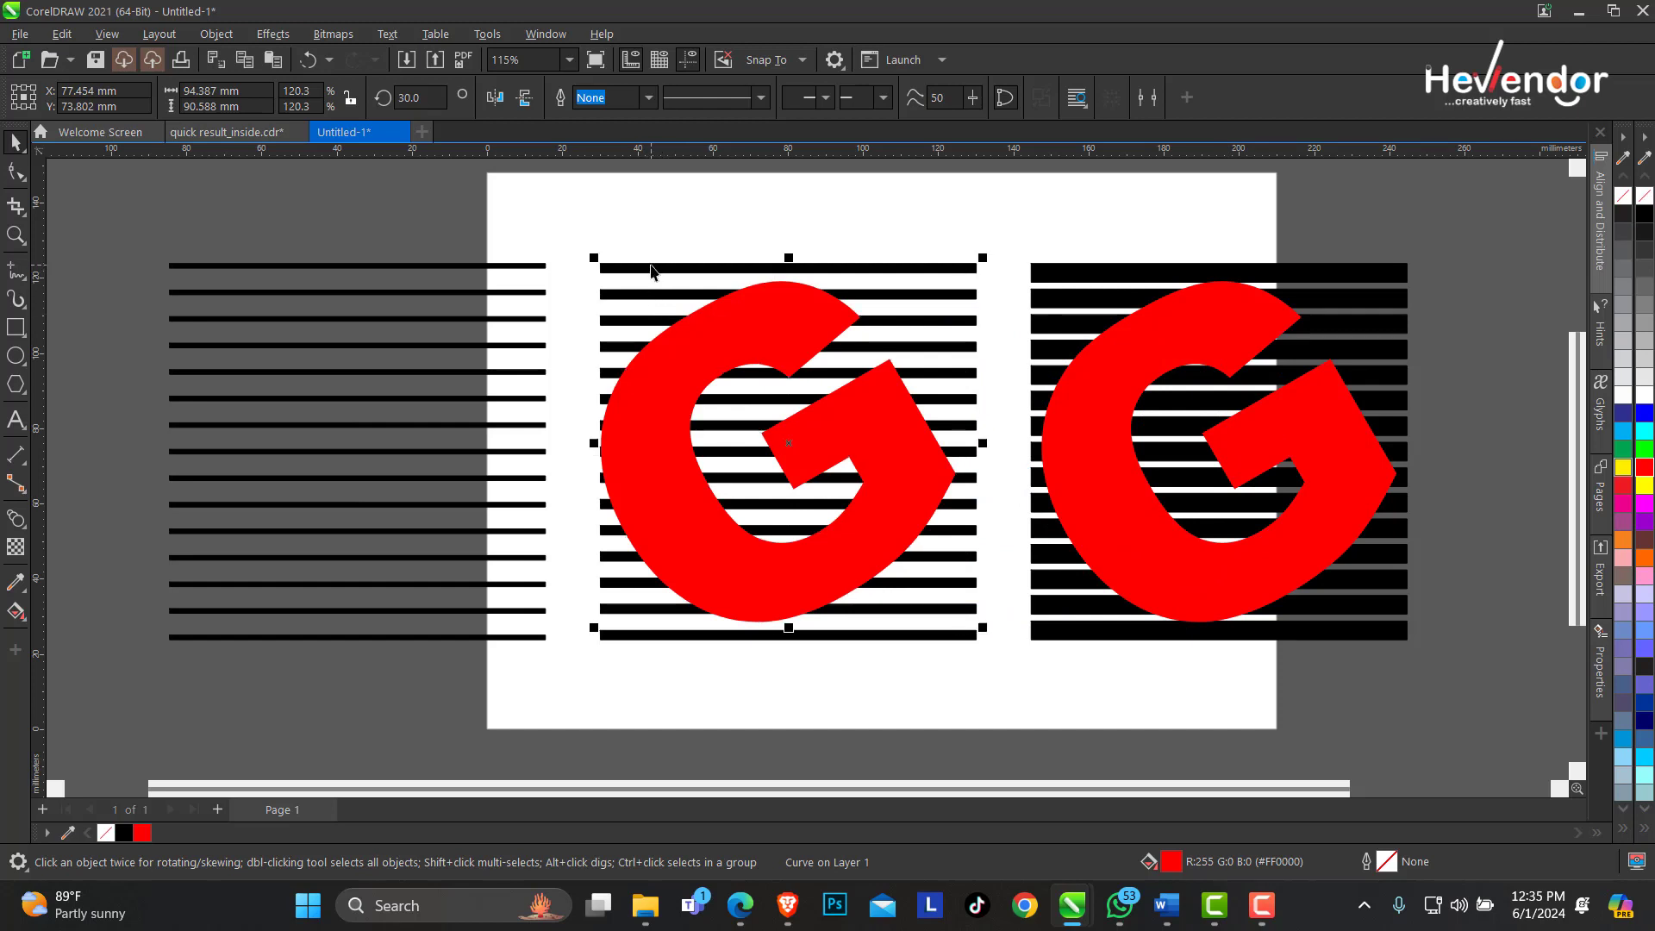
key(c)
key(e)
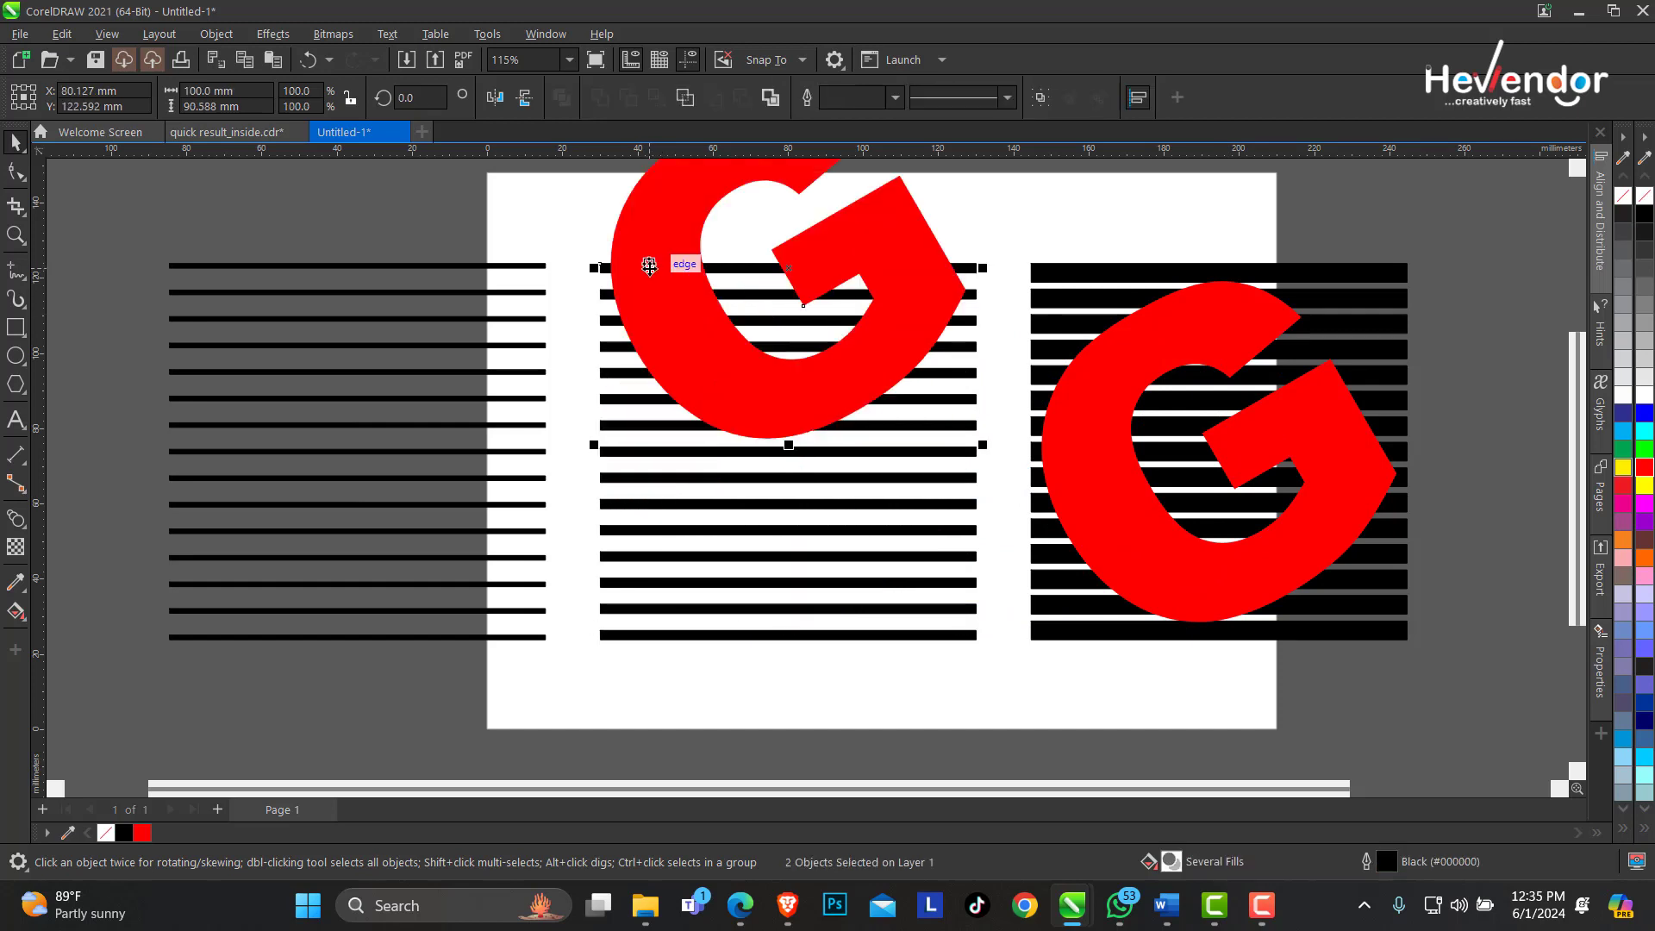
key(ctrl+z)
click(610, 244)
click(661, 349)
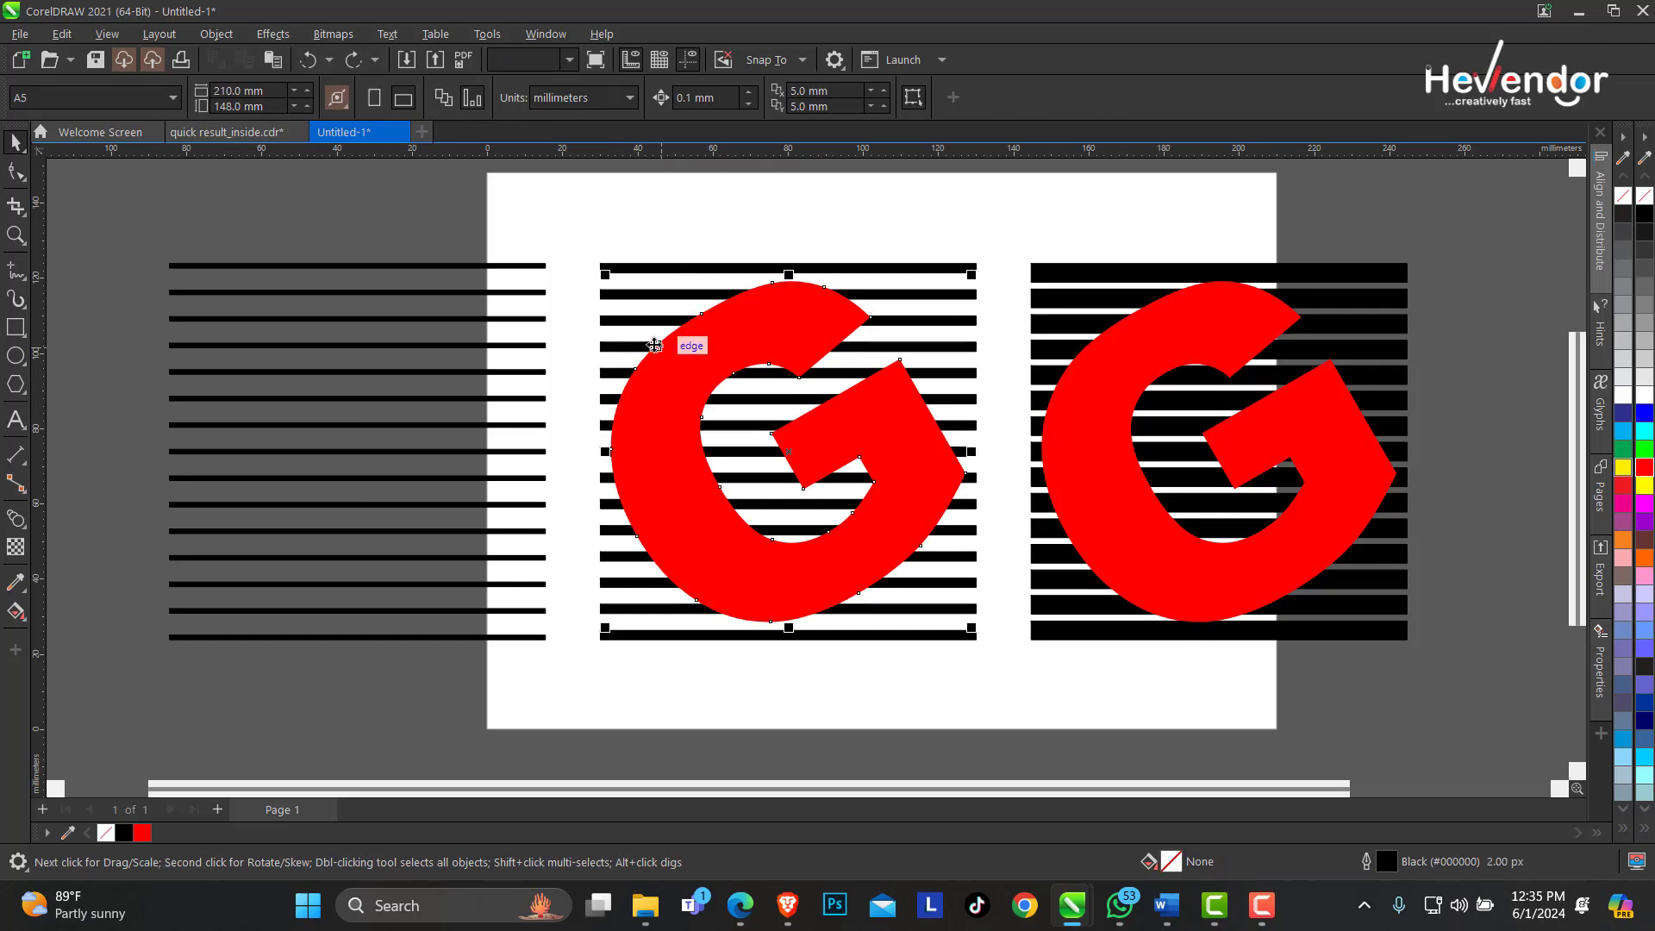
shift+click(611, 323)
key(c)
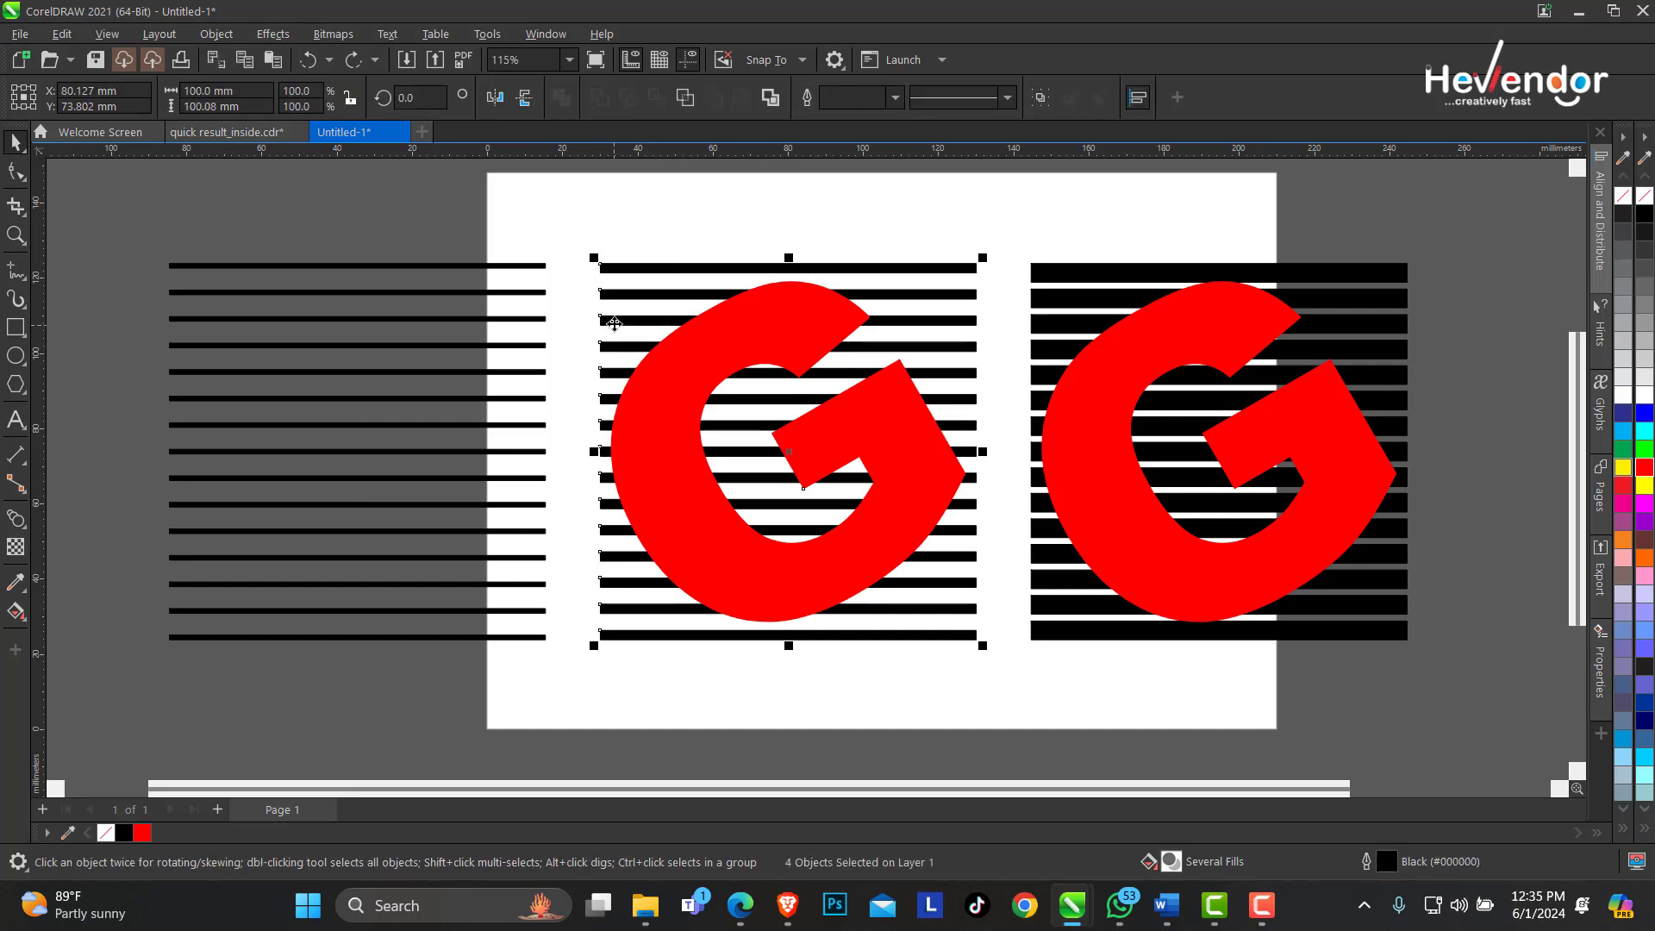
Duplicate the red G onto the leftmost stripe blend and centre it horizontally on that blend
click(685, 366)
drag(884, 452, 465, 451)
shift+click(171, 293)
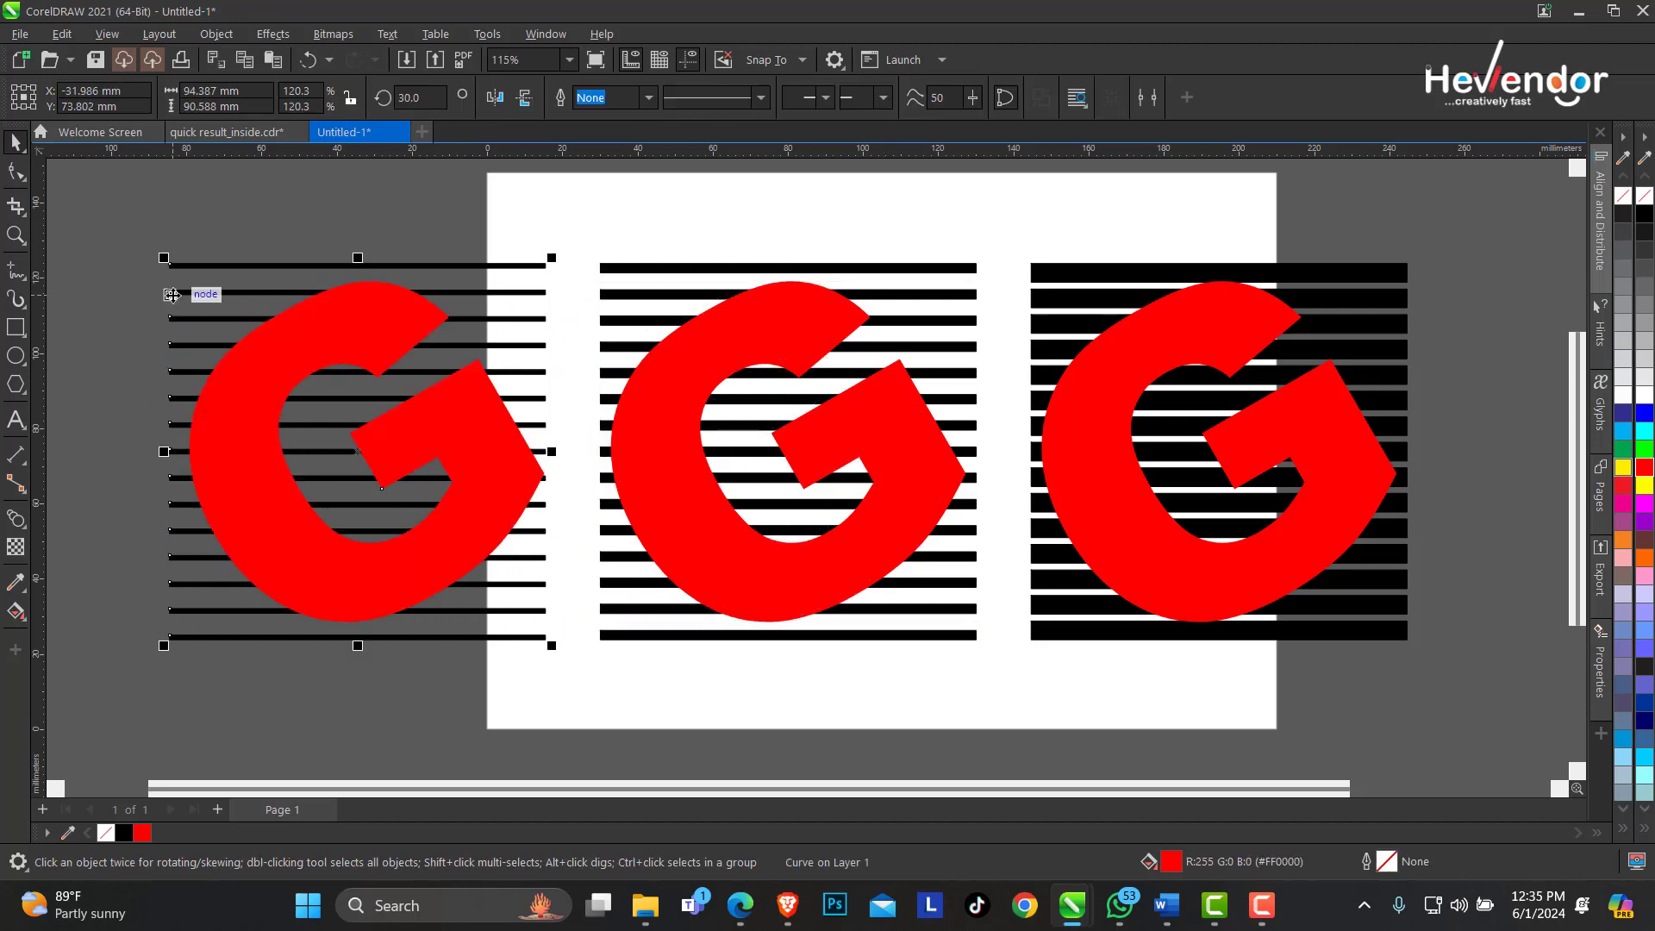
key(c)
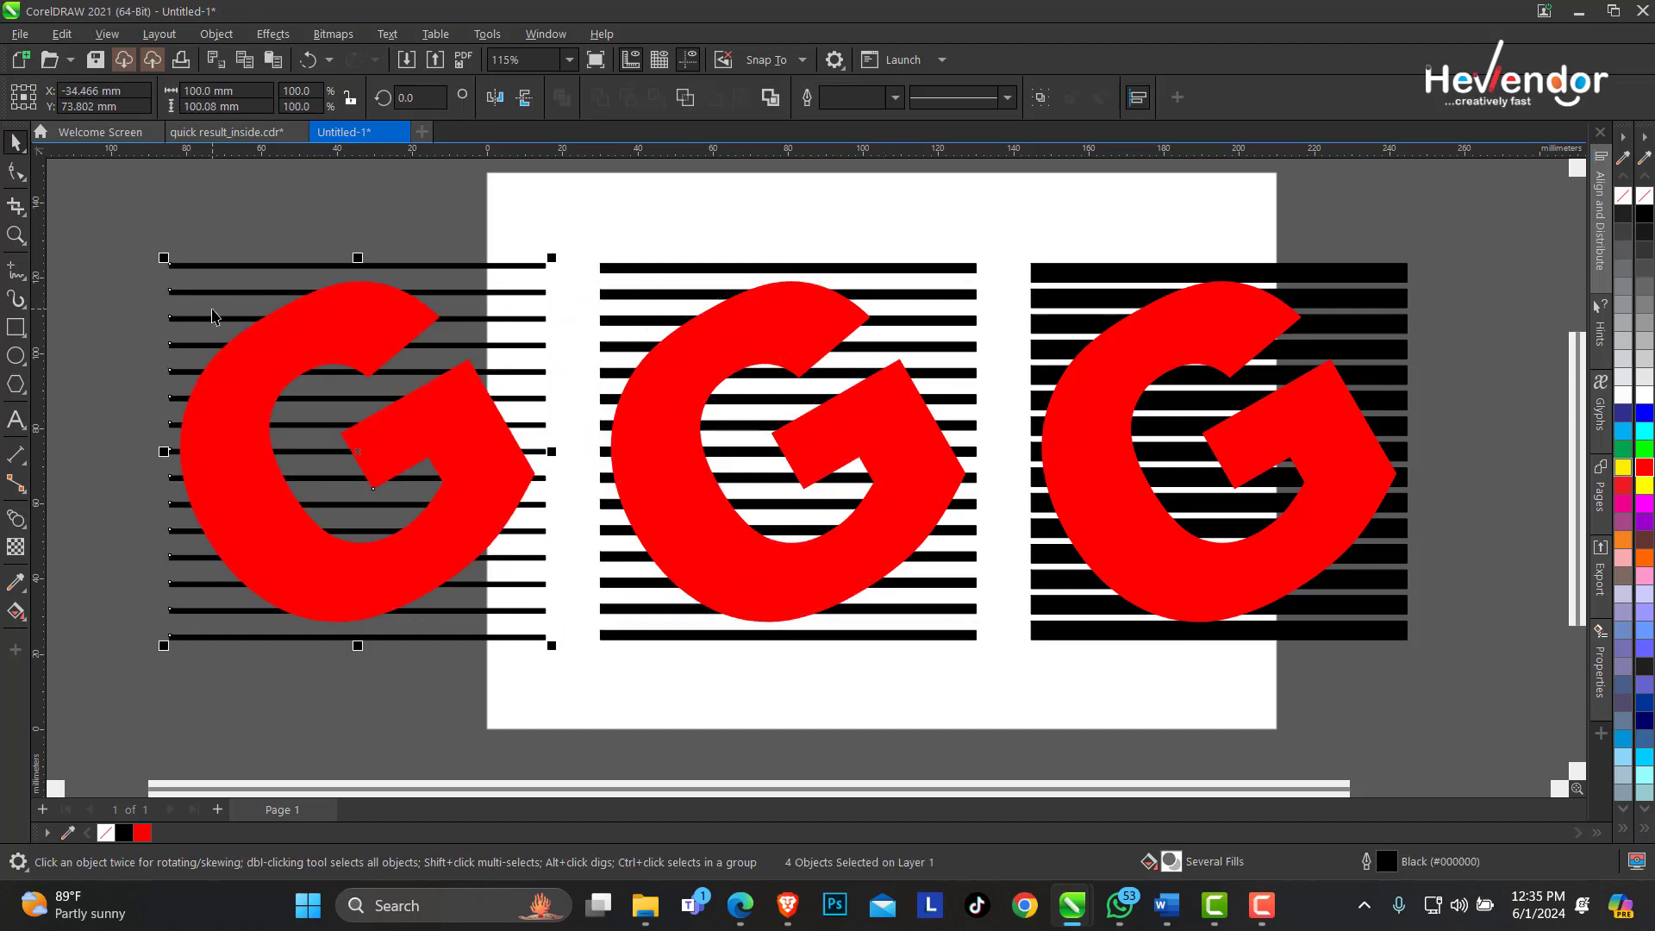
click(134, 344)
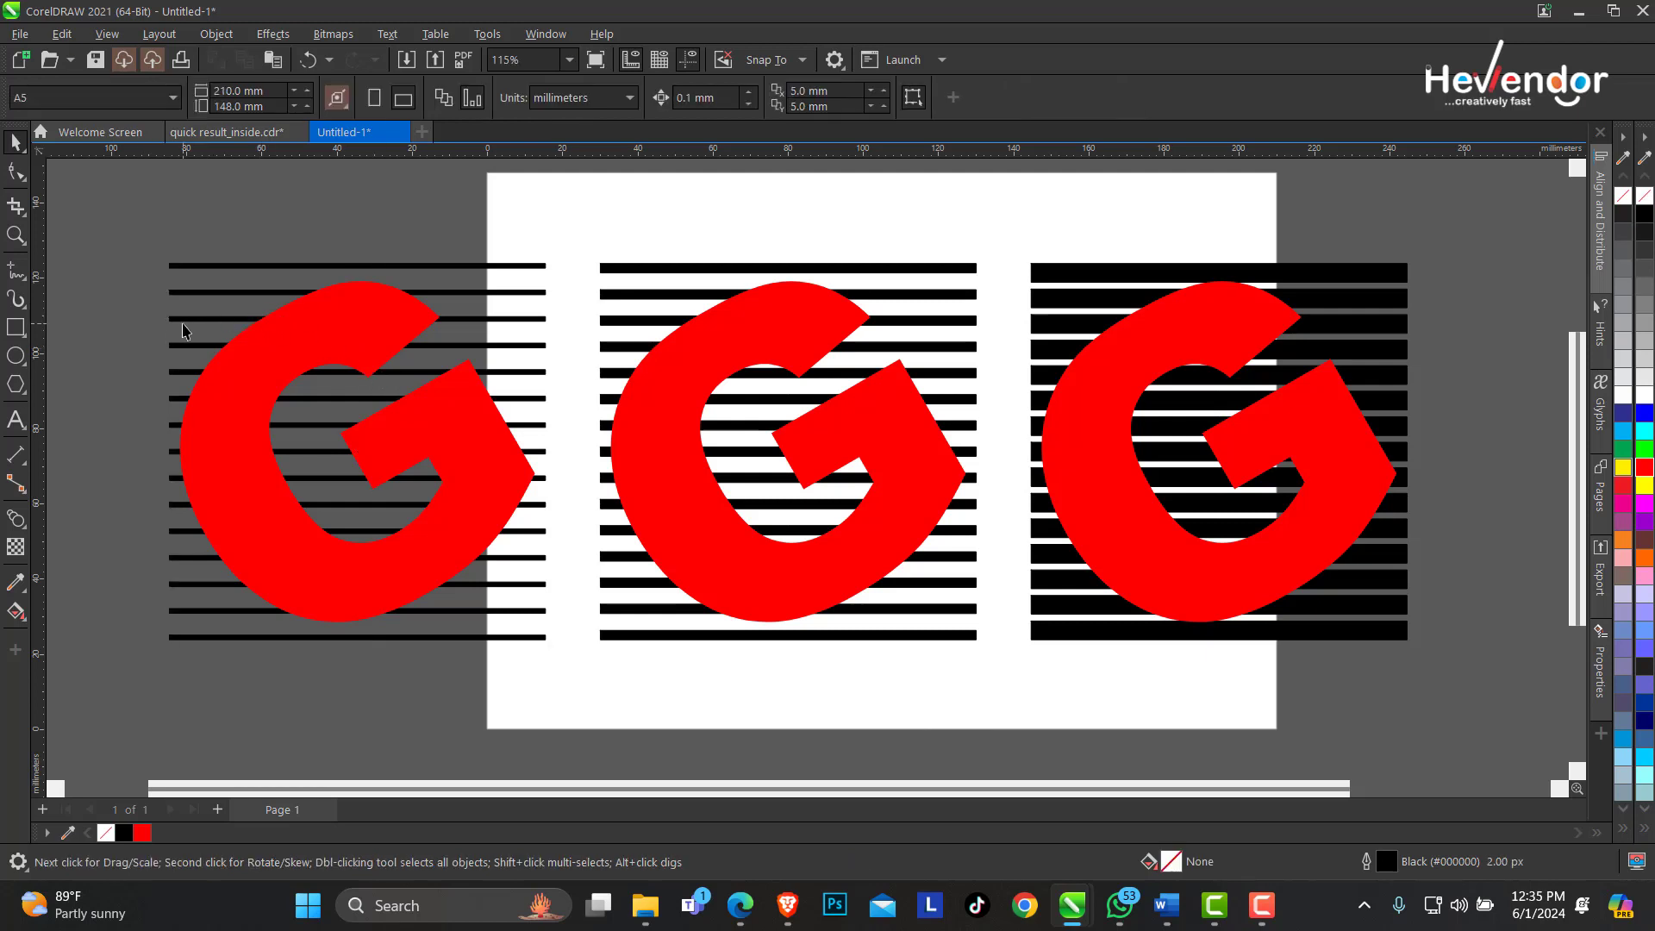
PowerClip the leftmost, thinnest stripe blend inside the red G lying over it
click(237, 354)
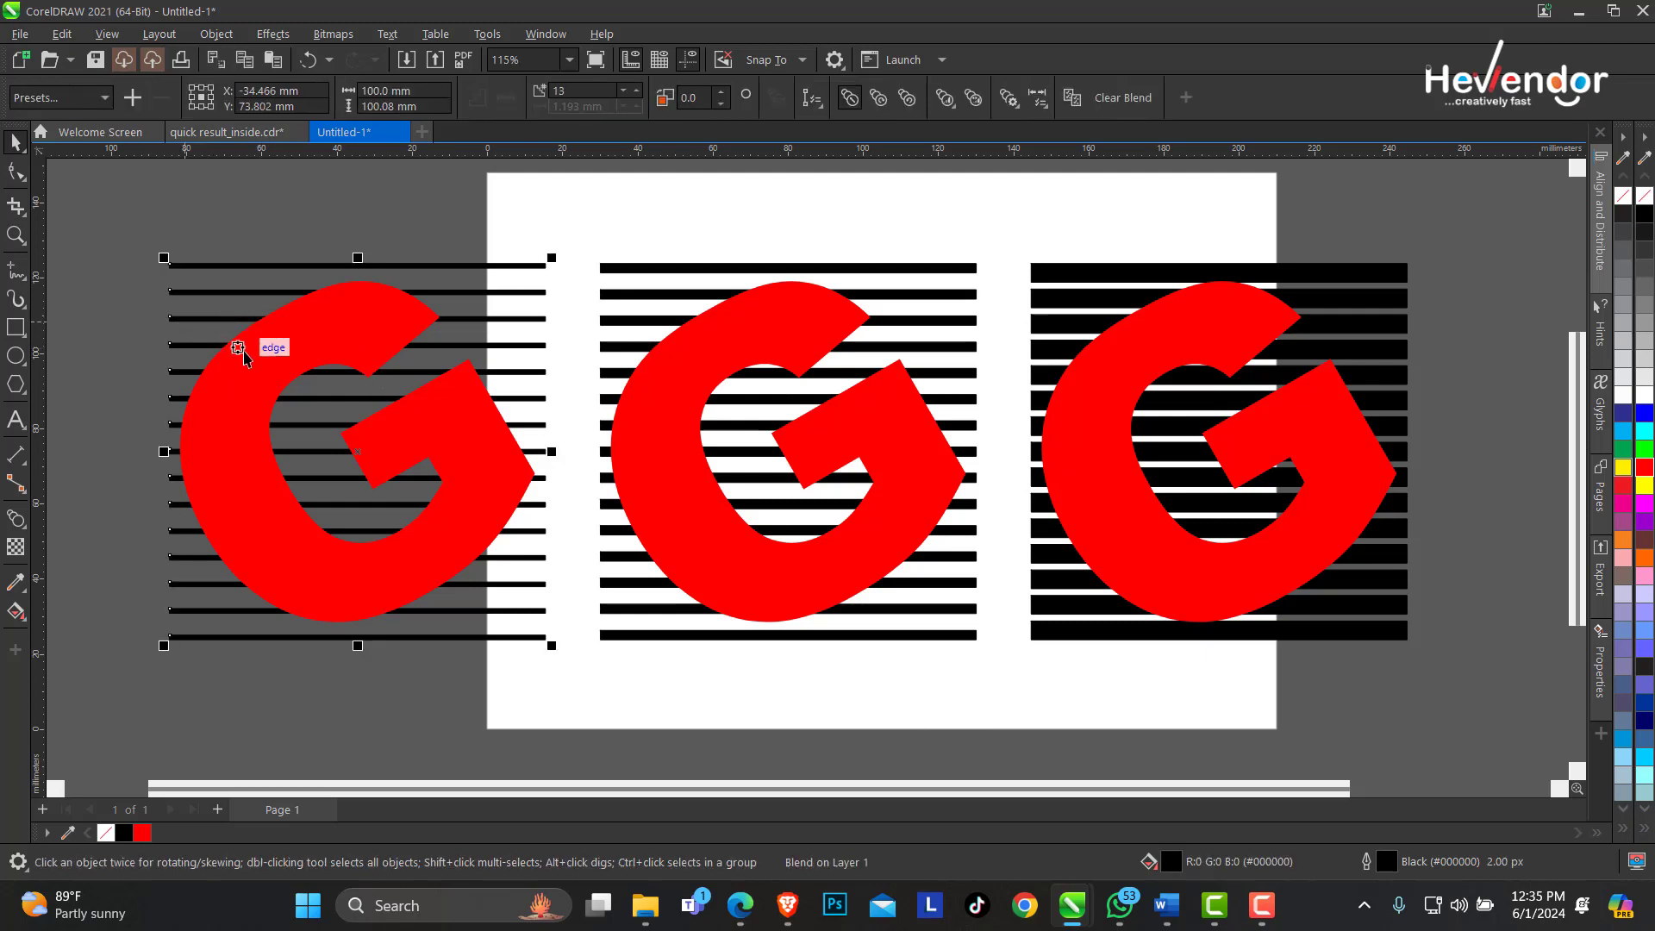
click(179, 319)
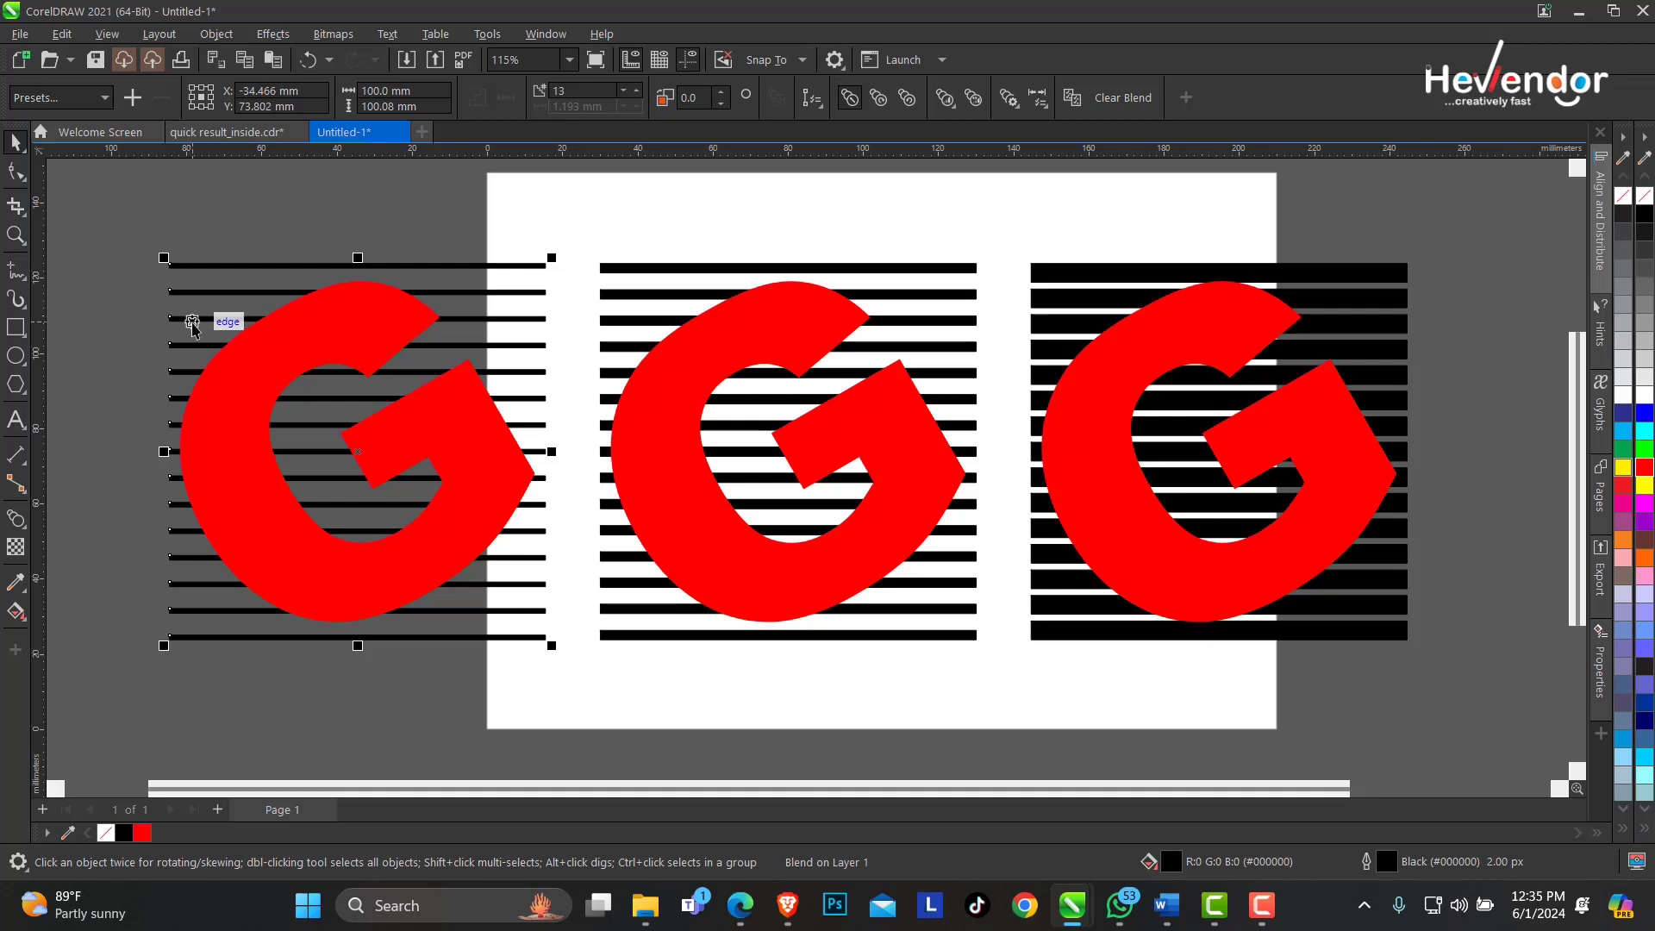
click(215, 36)
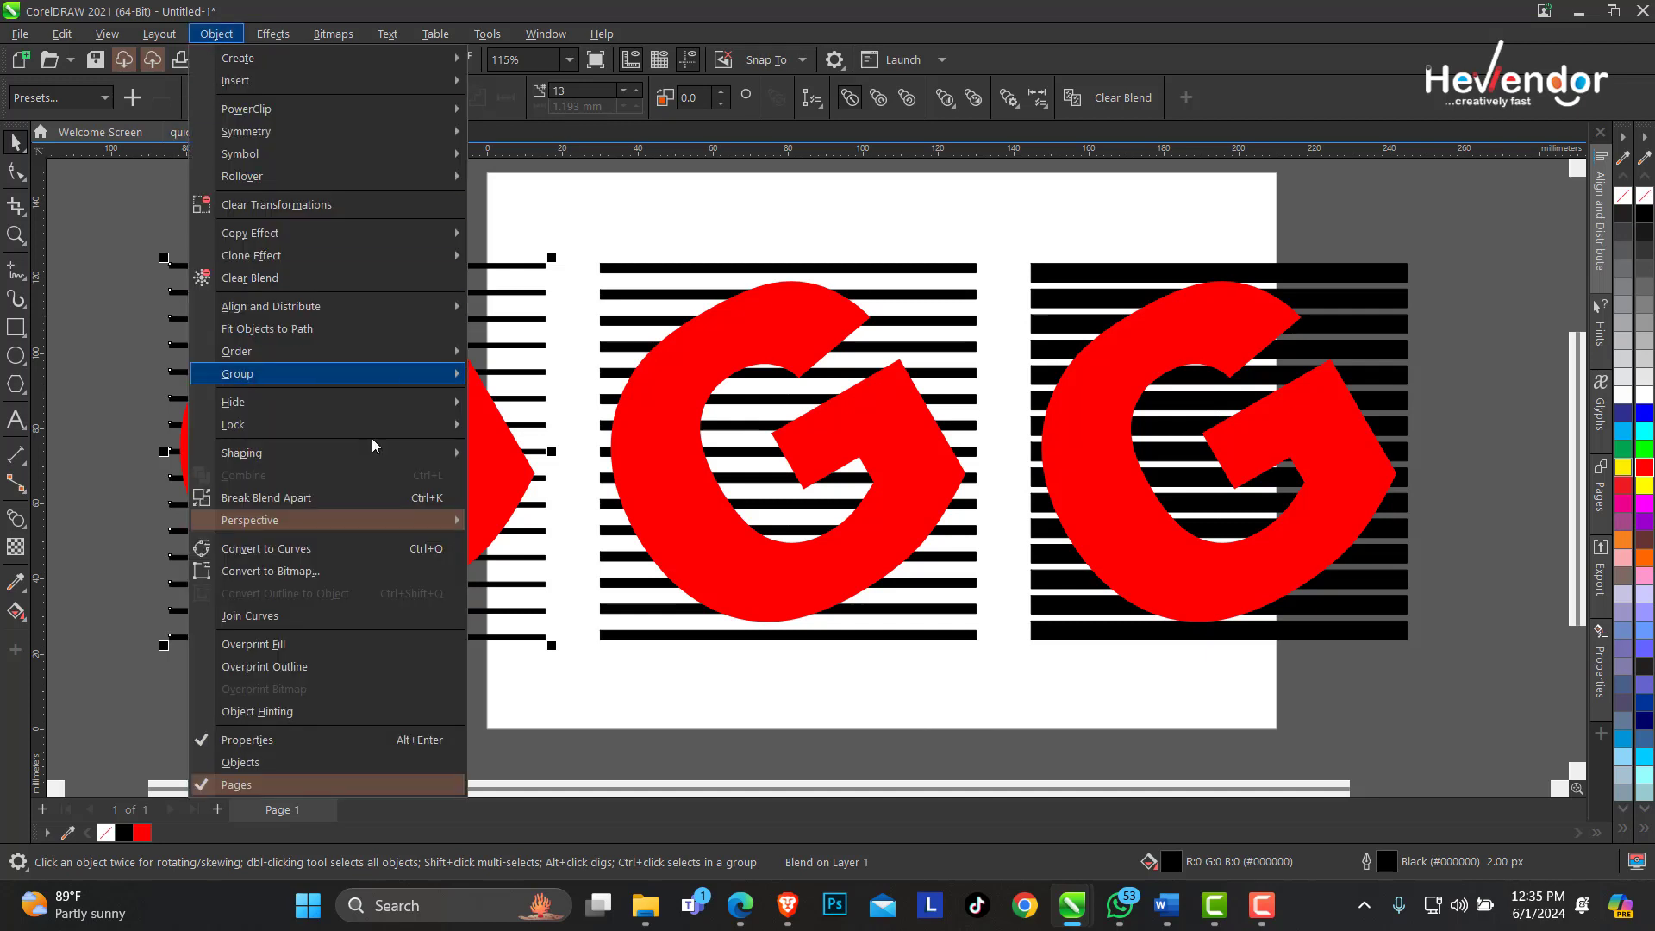
mouse_move(388, 398)
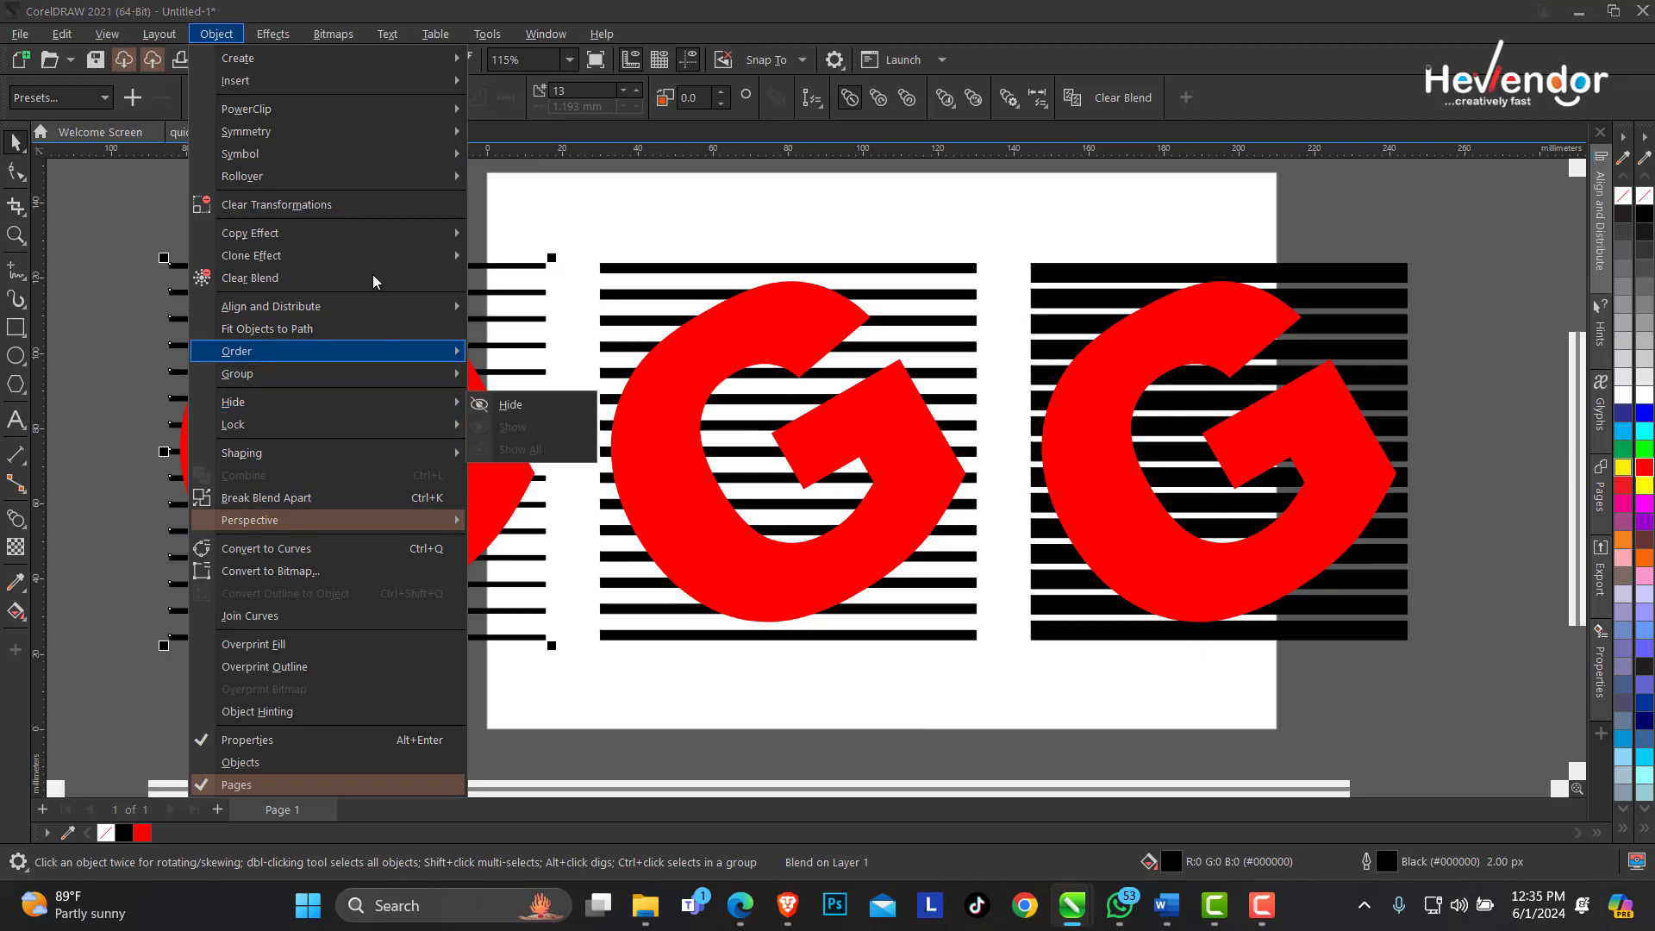
mouse_move(384, 111)
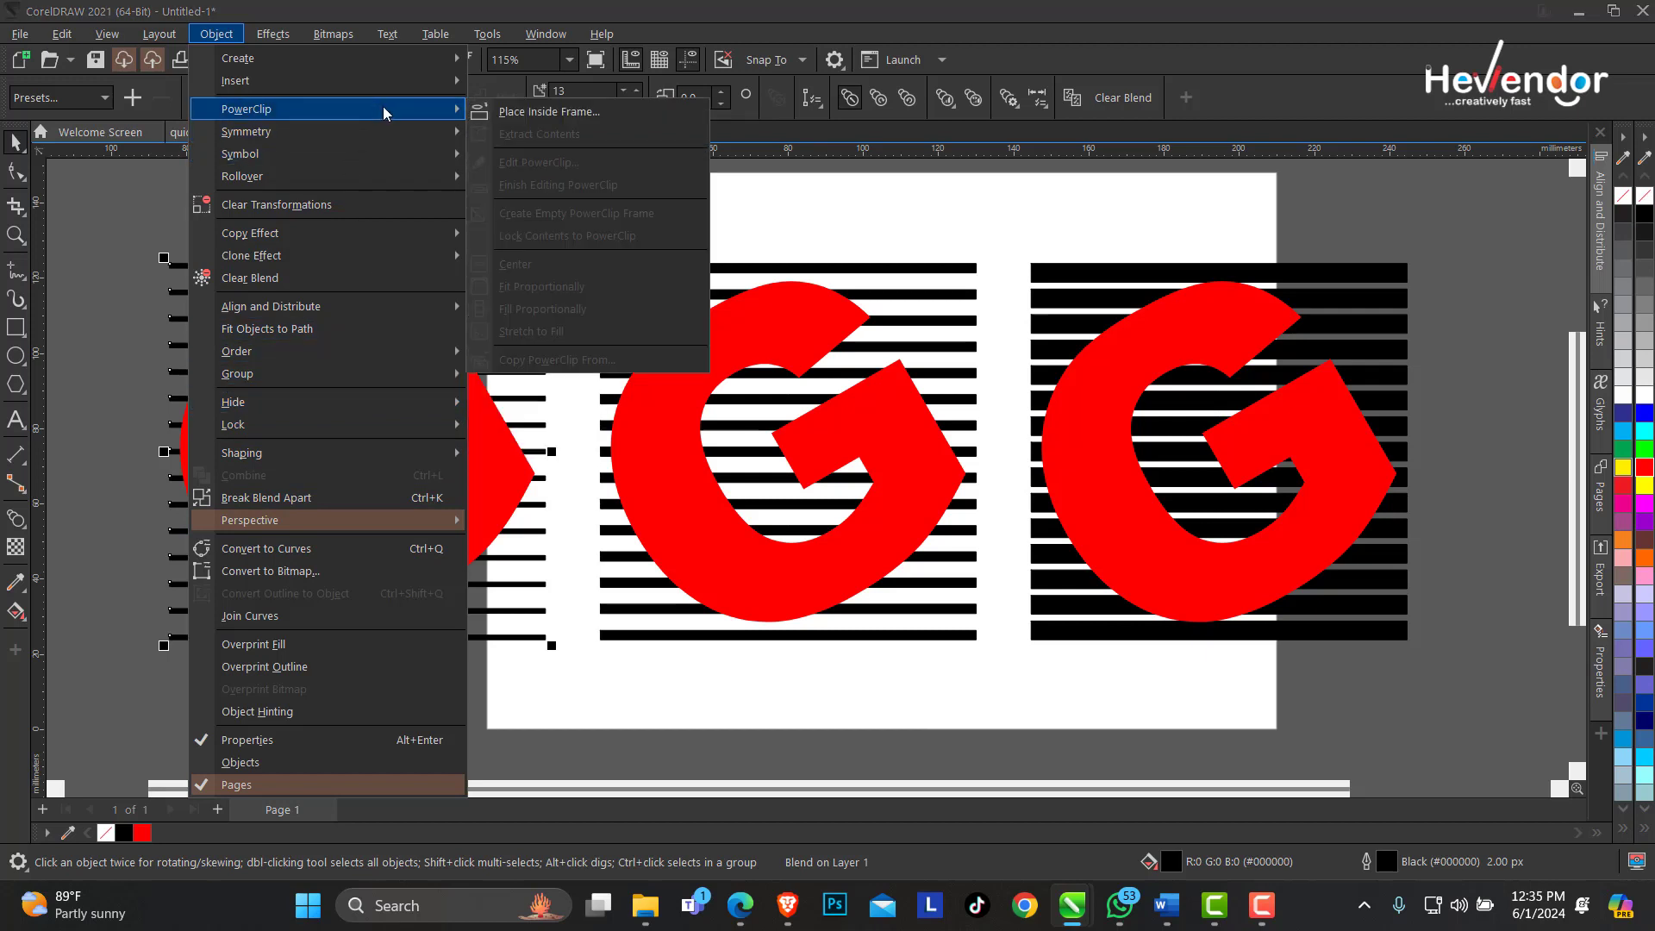
click(555, 112)
click(443, 427)
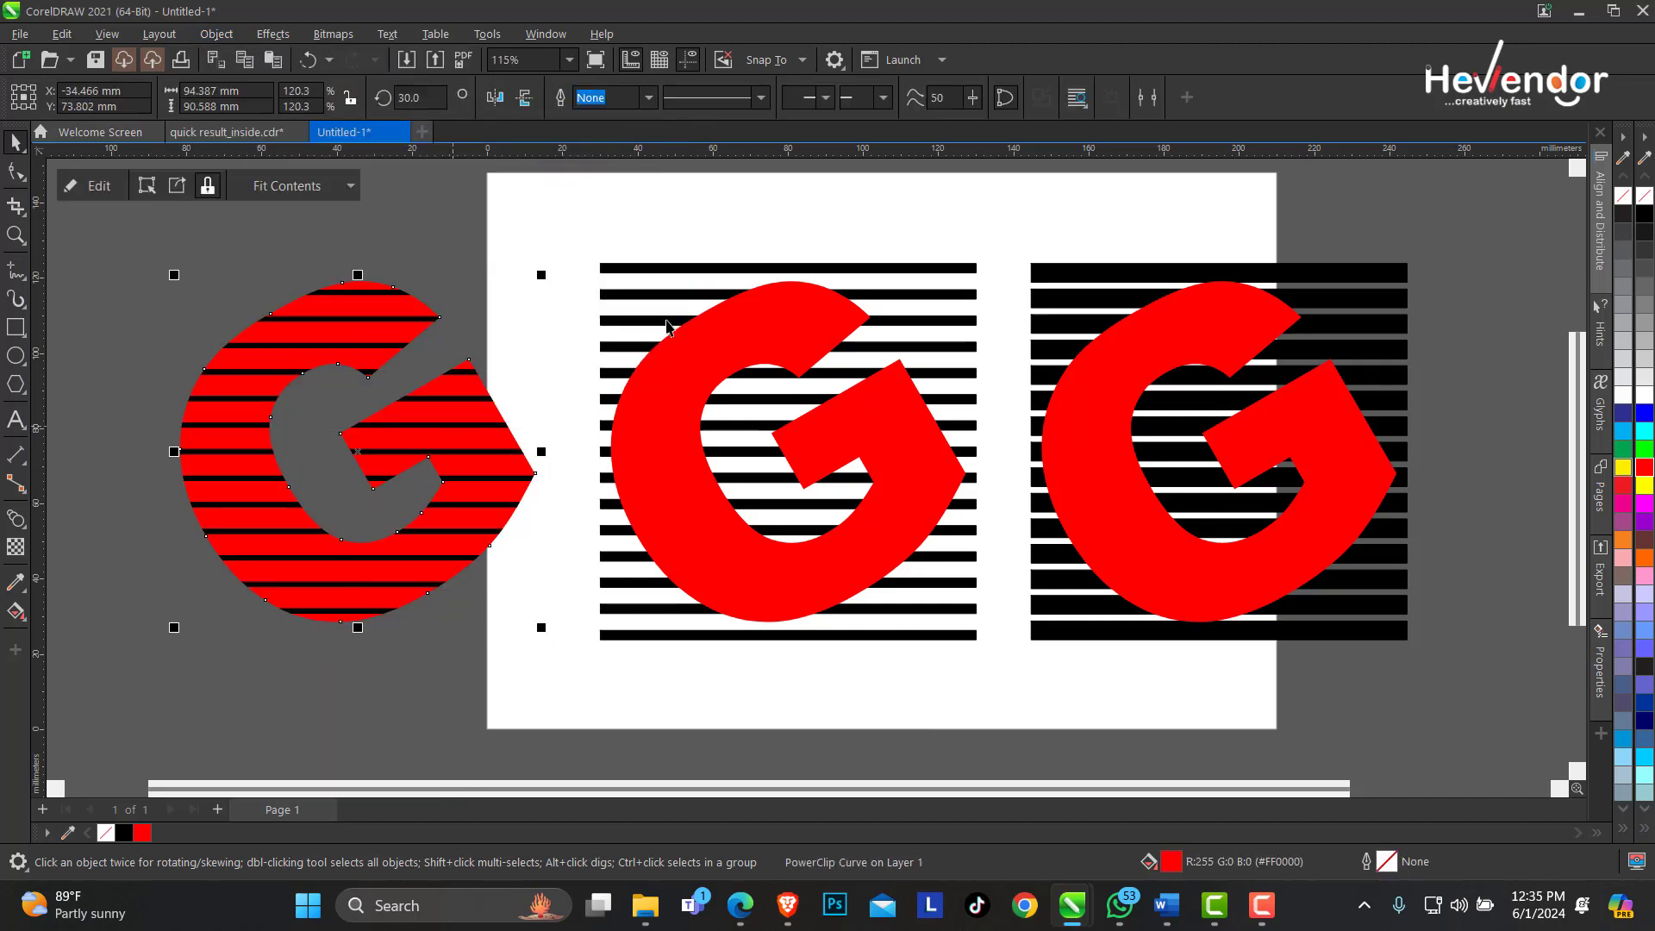
PowerClip the middle stripe blend inside the red G lying over it
click(610, 328)
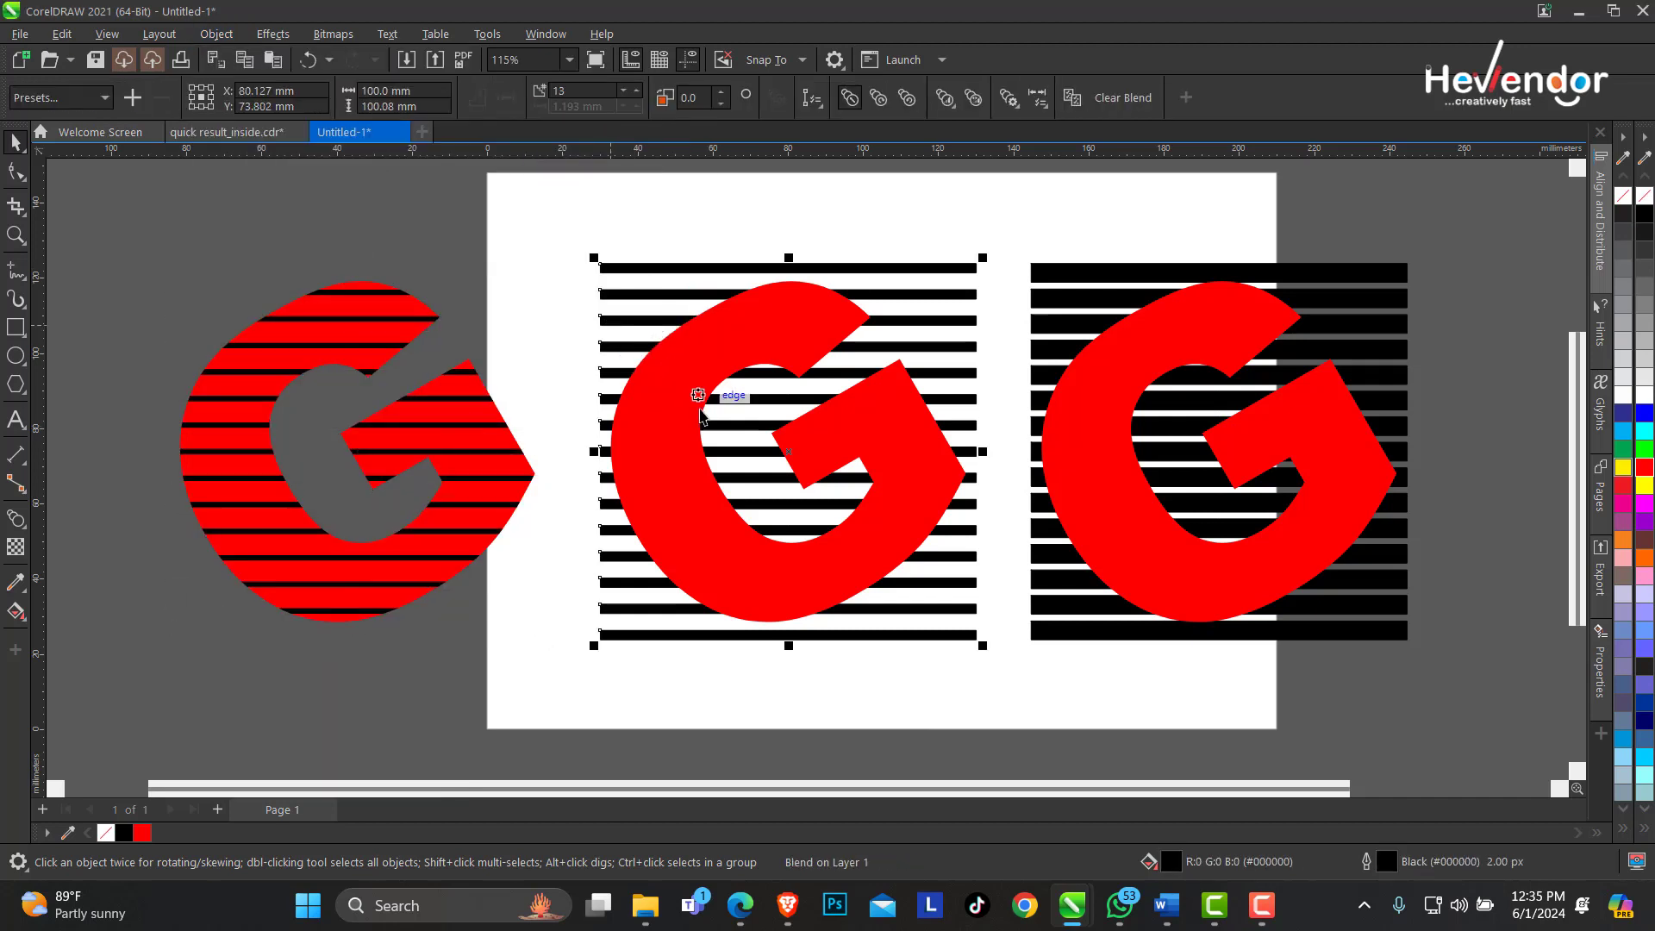
click(216, 34)
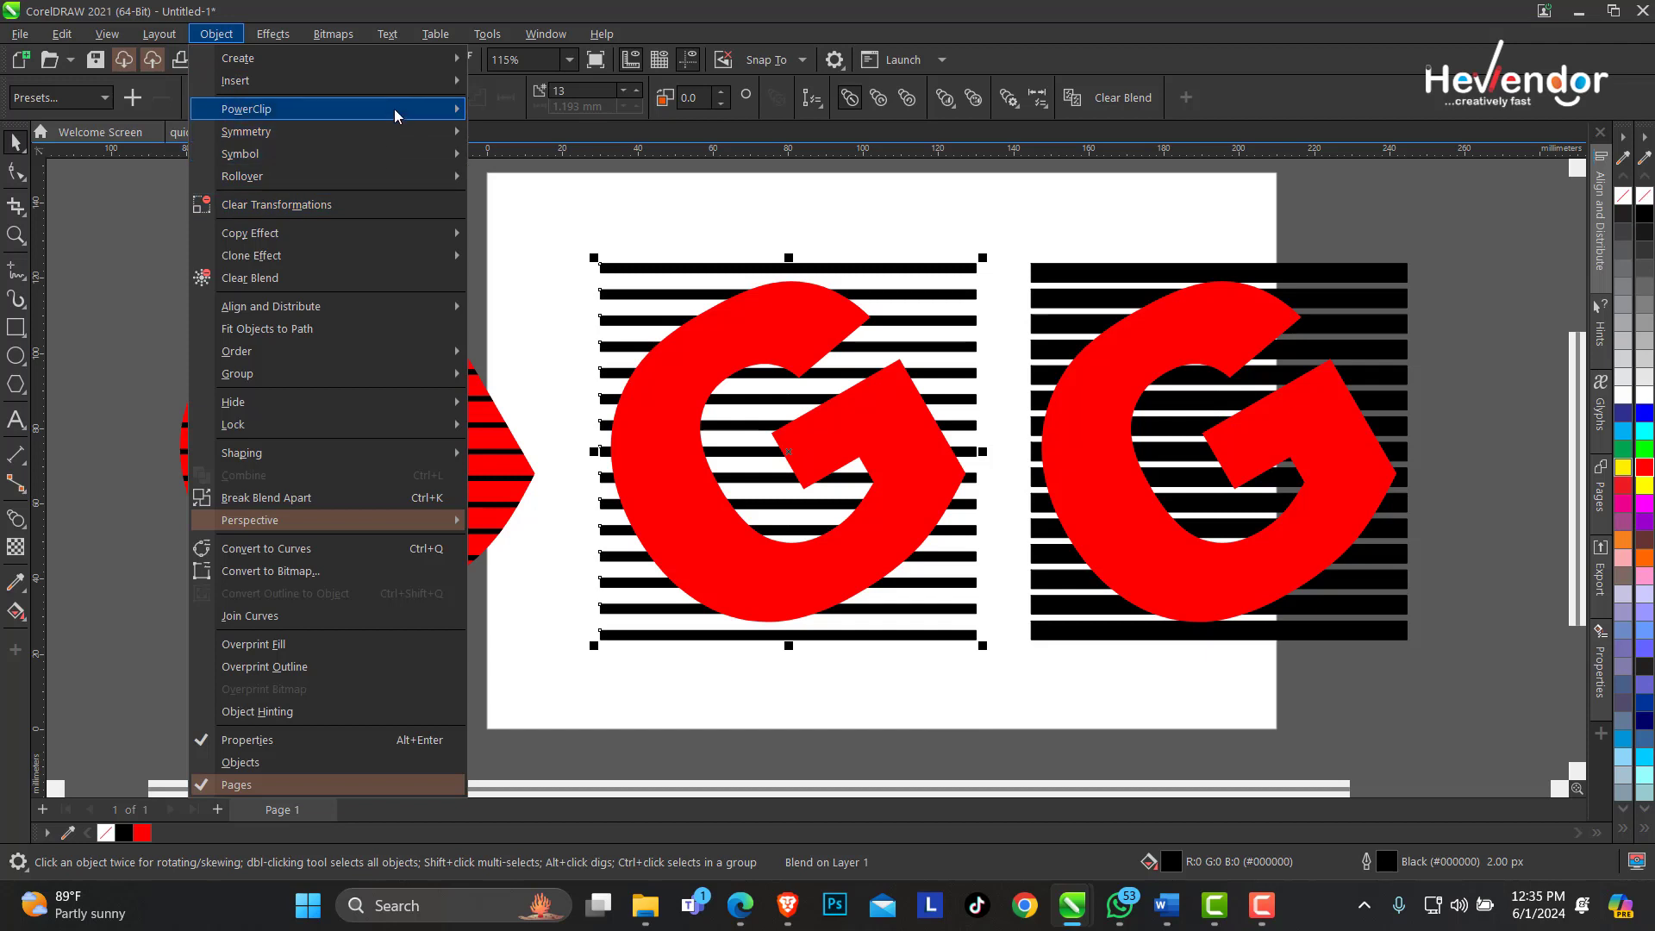
mouse_move(397, 109)
click(522, 115)
click(721, 340)
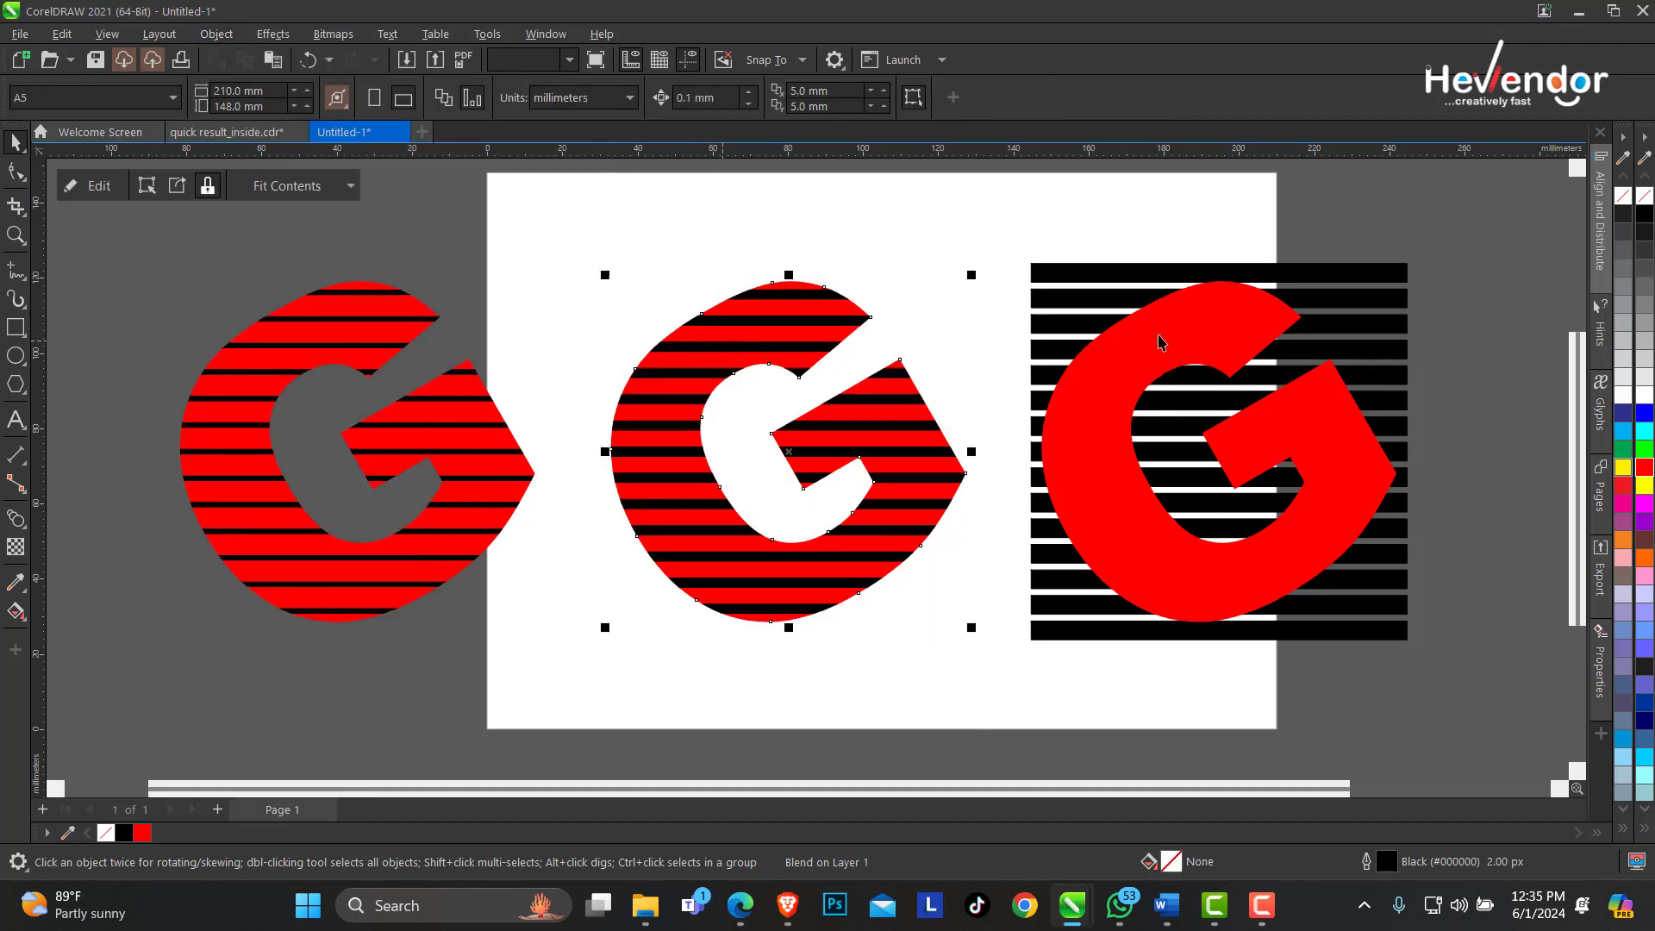
PowerClip the rightmost, thickest stripe blend inside the red G lying over it
click(1107, 287)
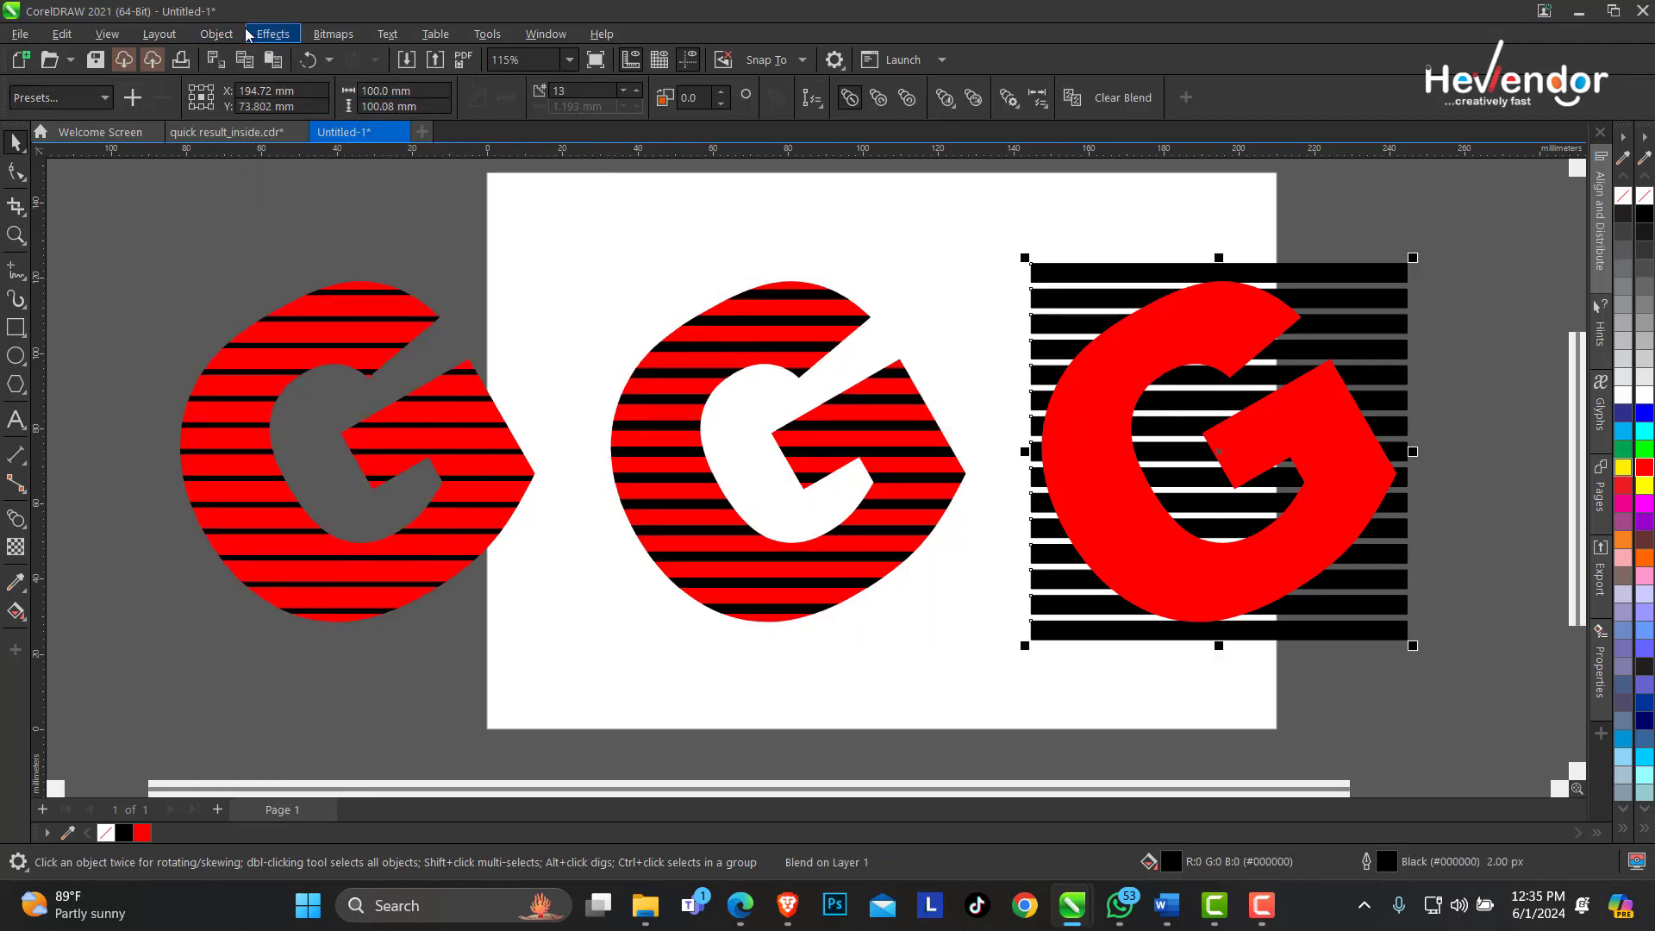
click(216, 33)
mouse_move(284, 109)
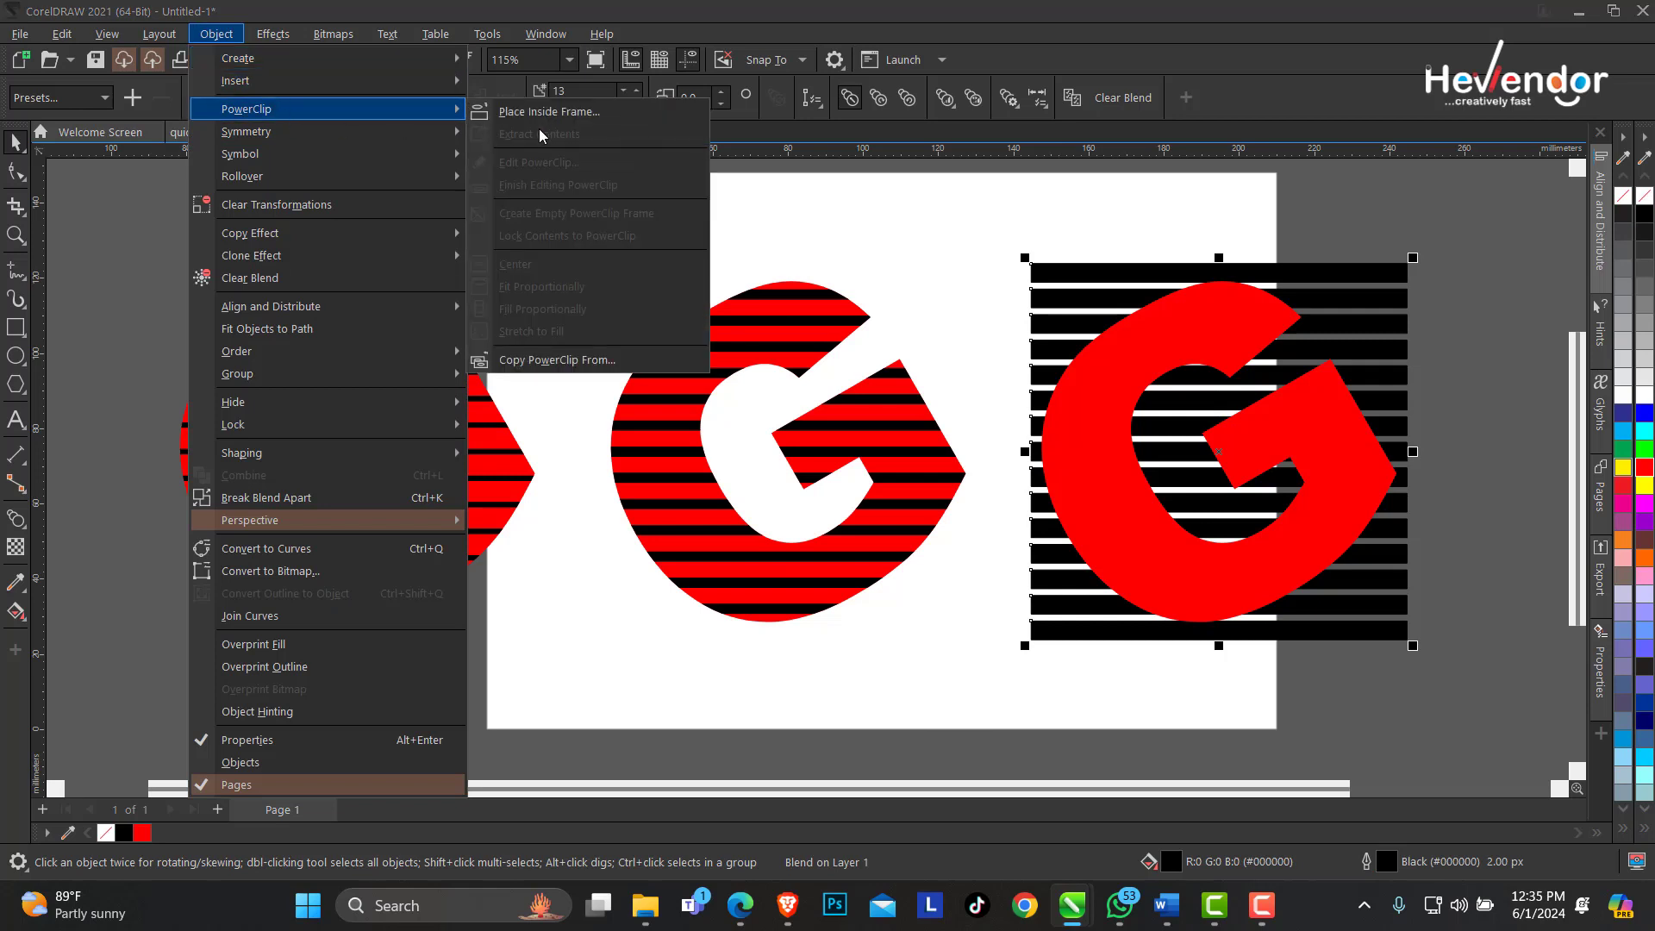
click(549, 111)
click(1109, 362)
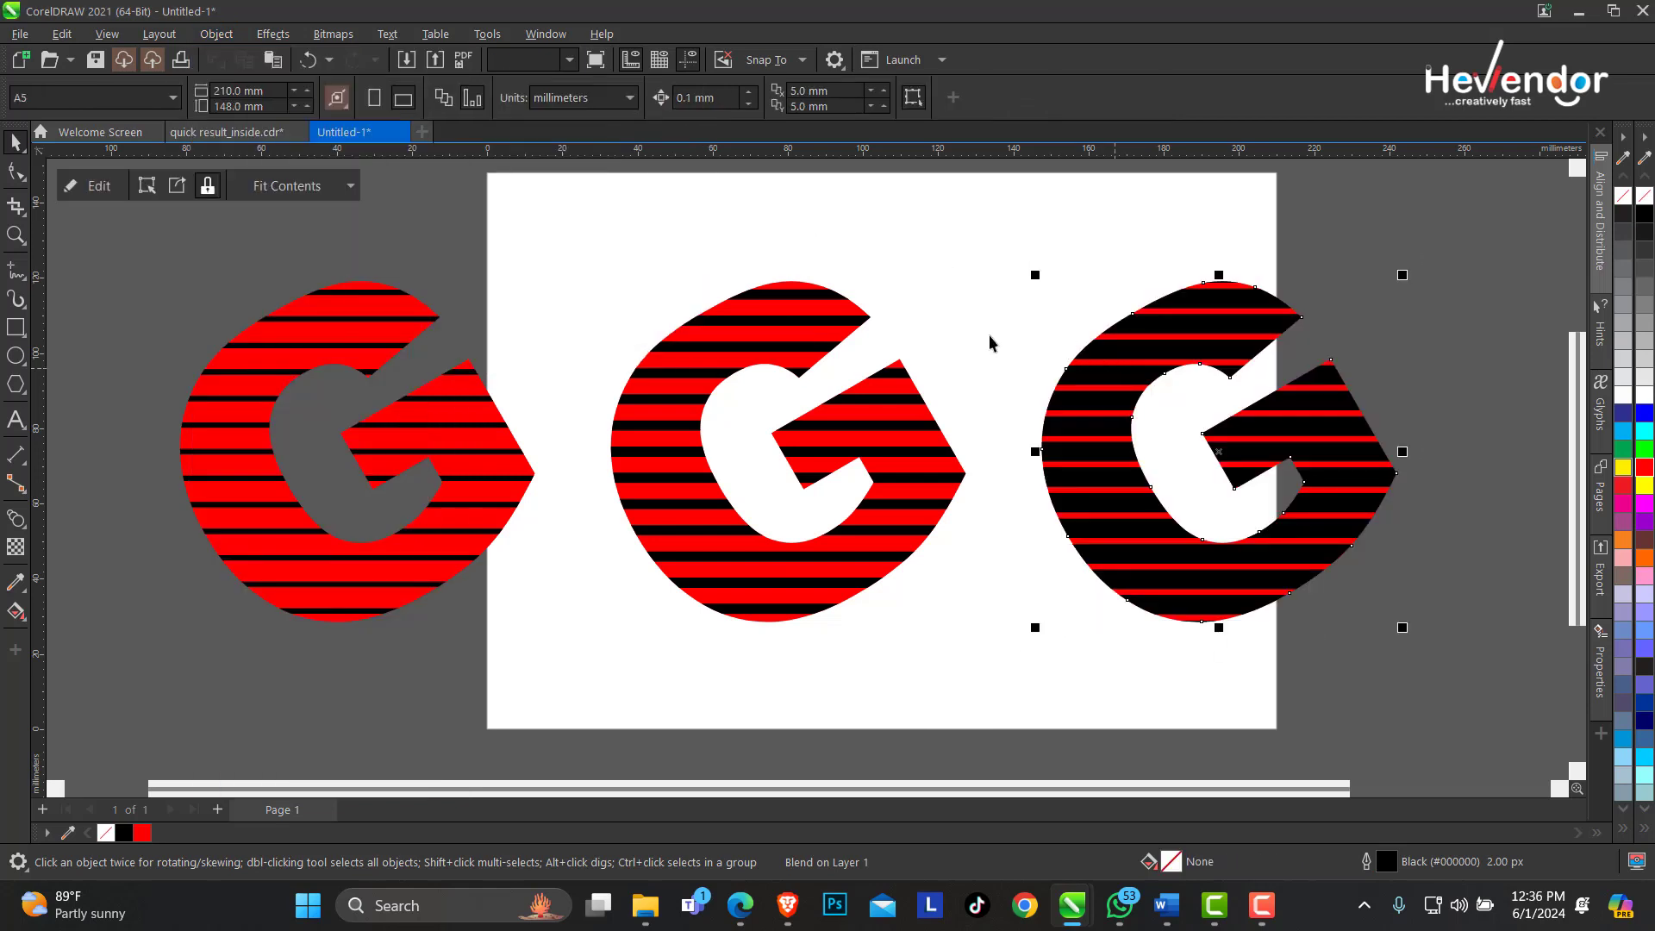
Remove the red fill from all three clipped G letters
click(505, 269)
drag(110, 220, 1453, 713)
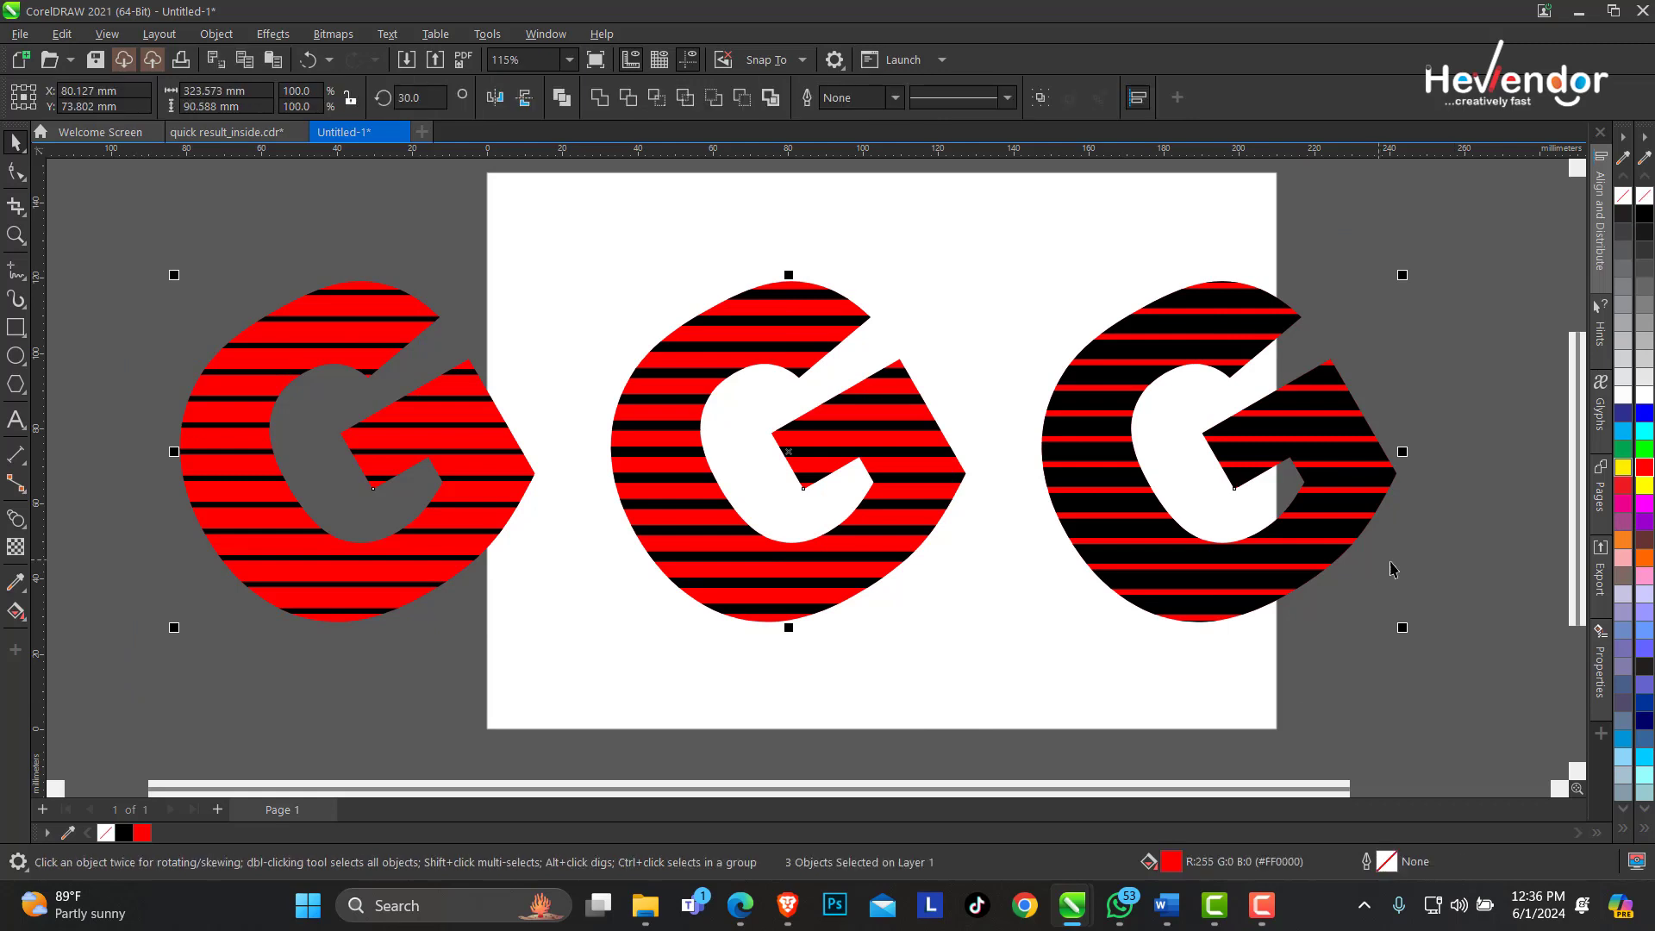
click(1643, 201)
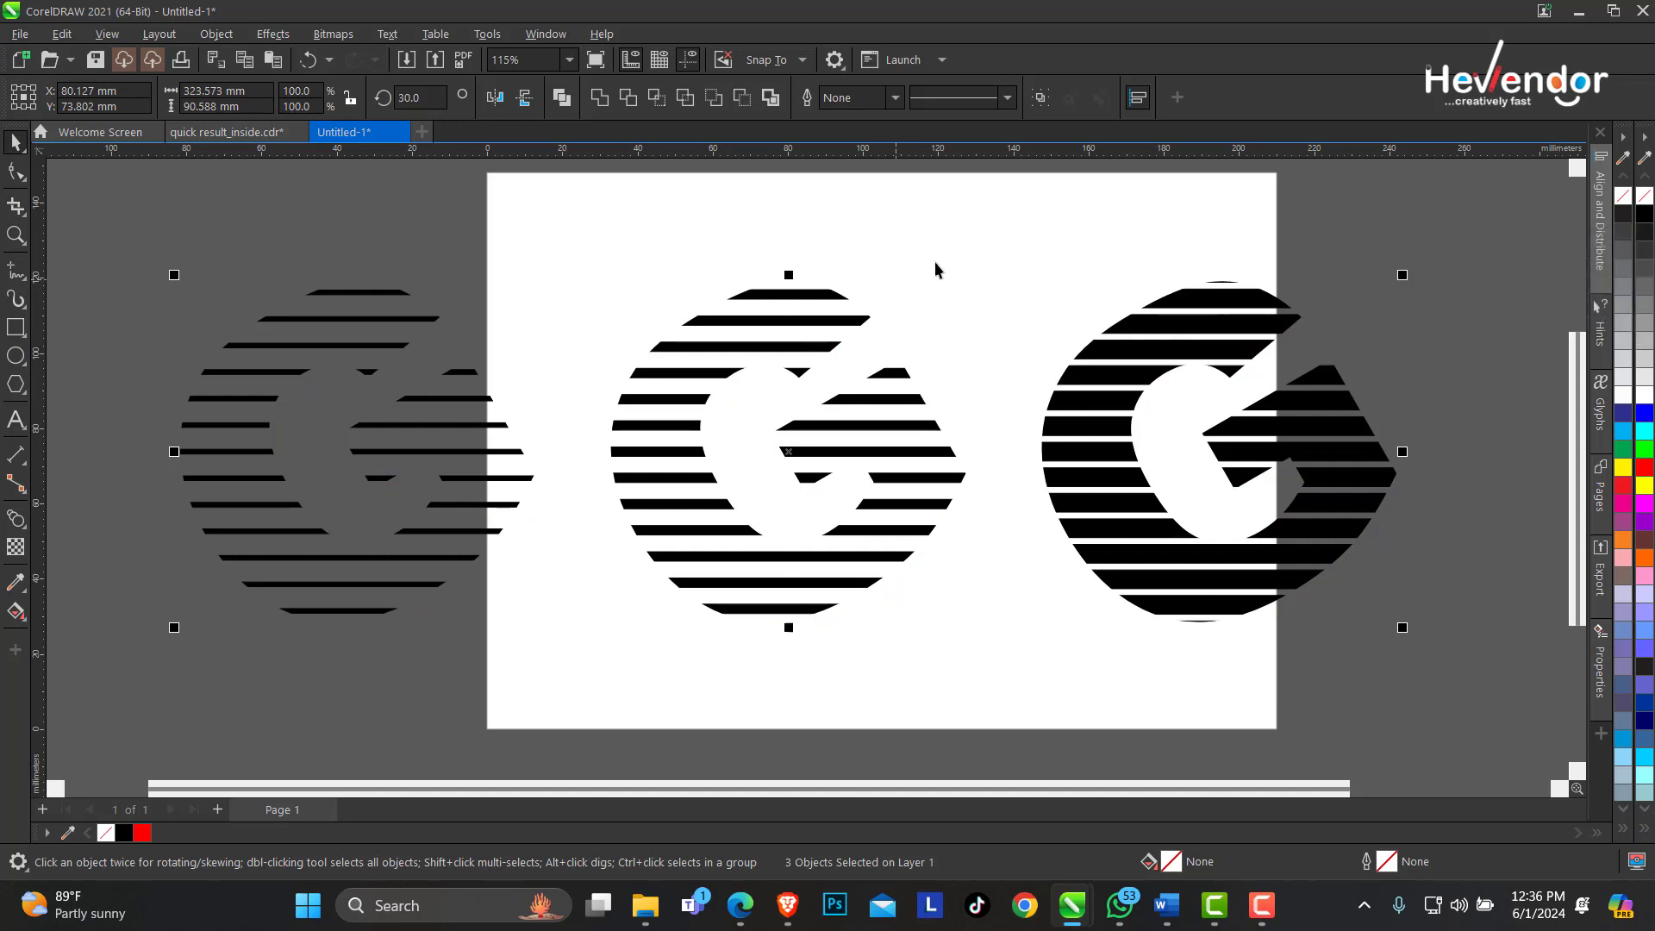
click(787, 349)
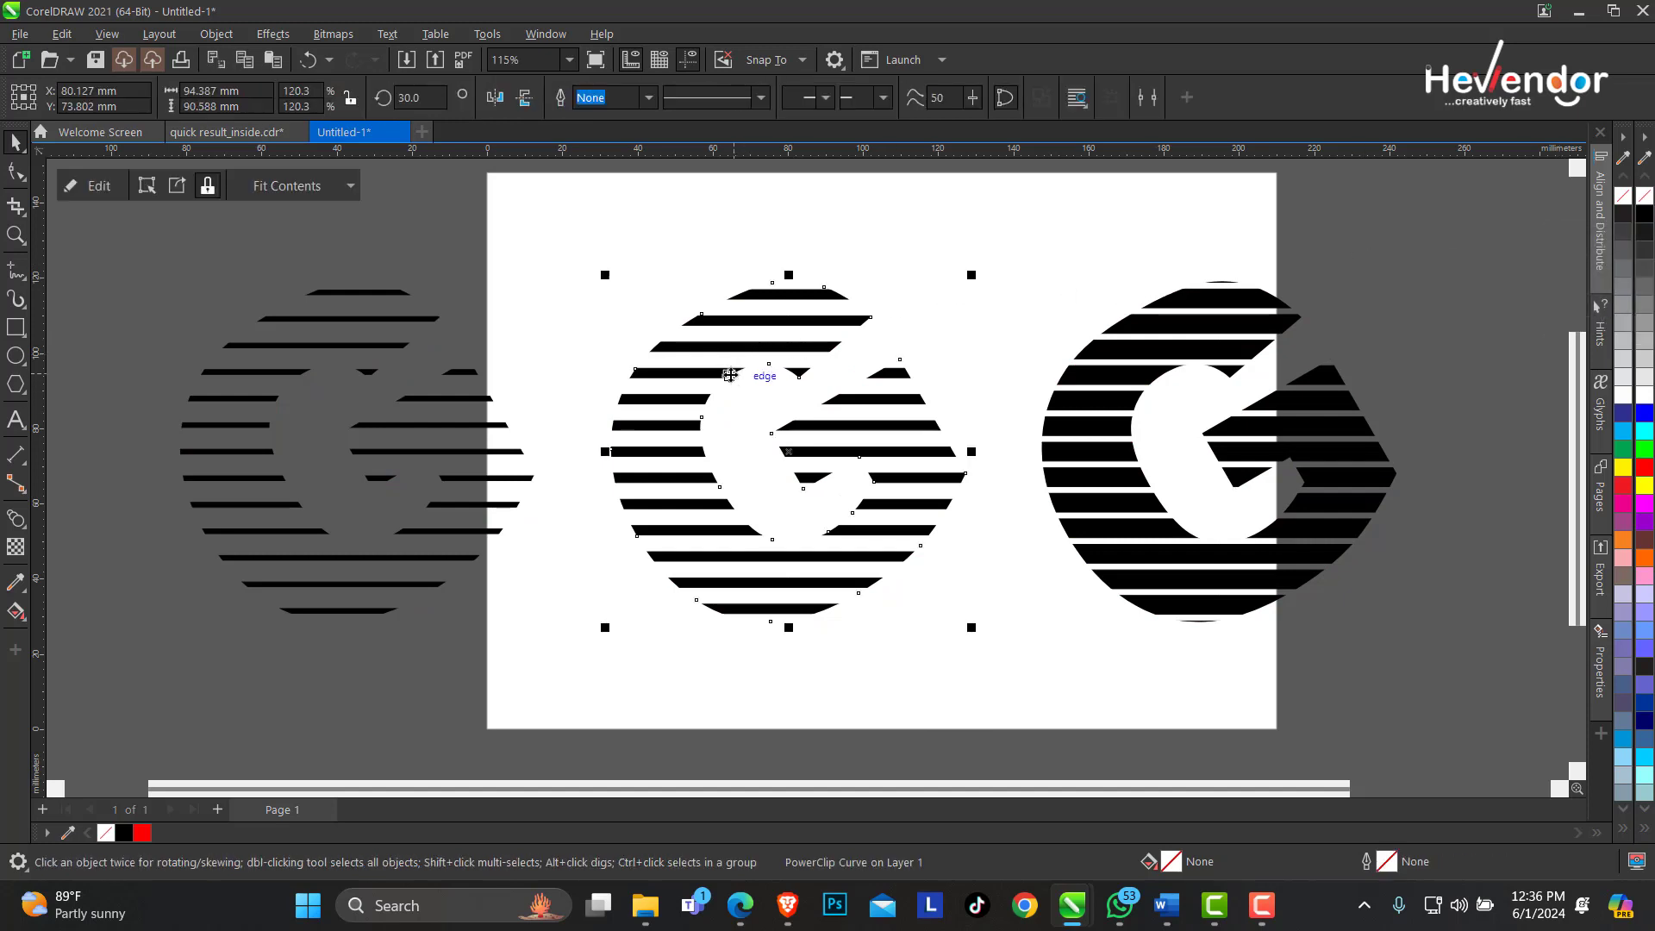
ctrl+click(681, 399)
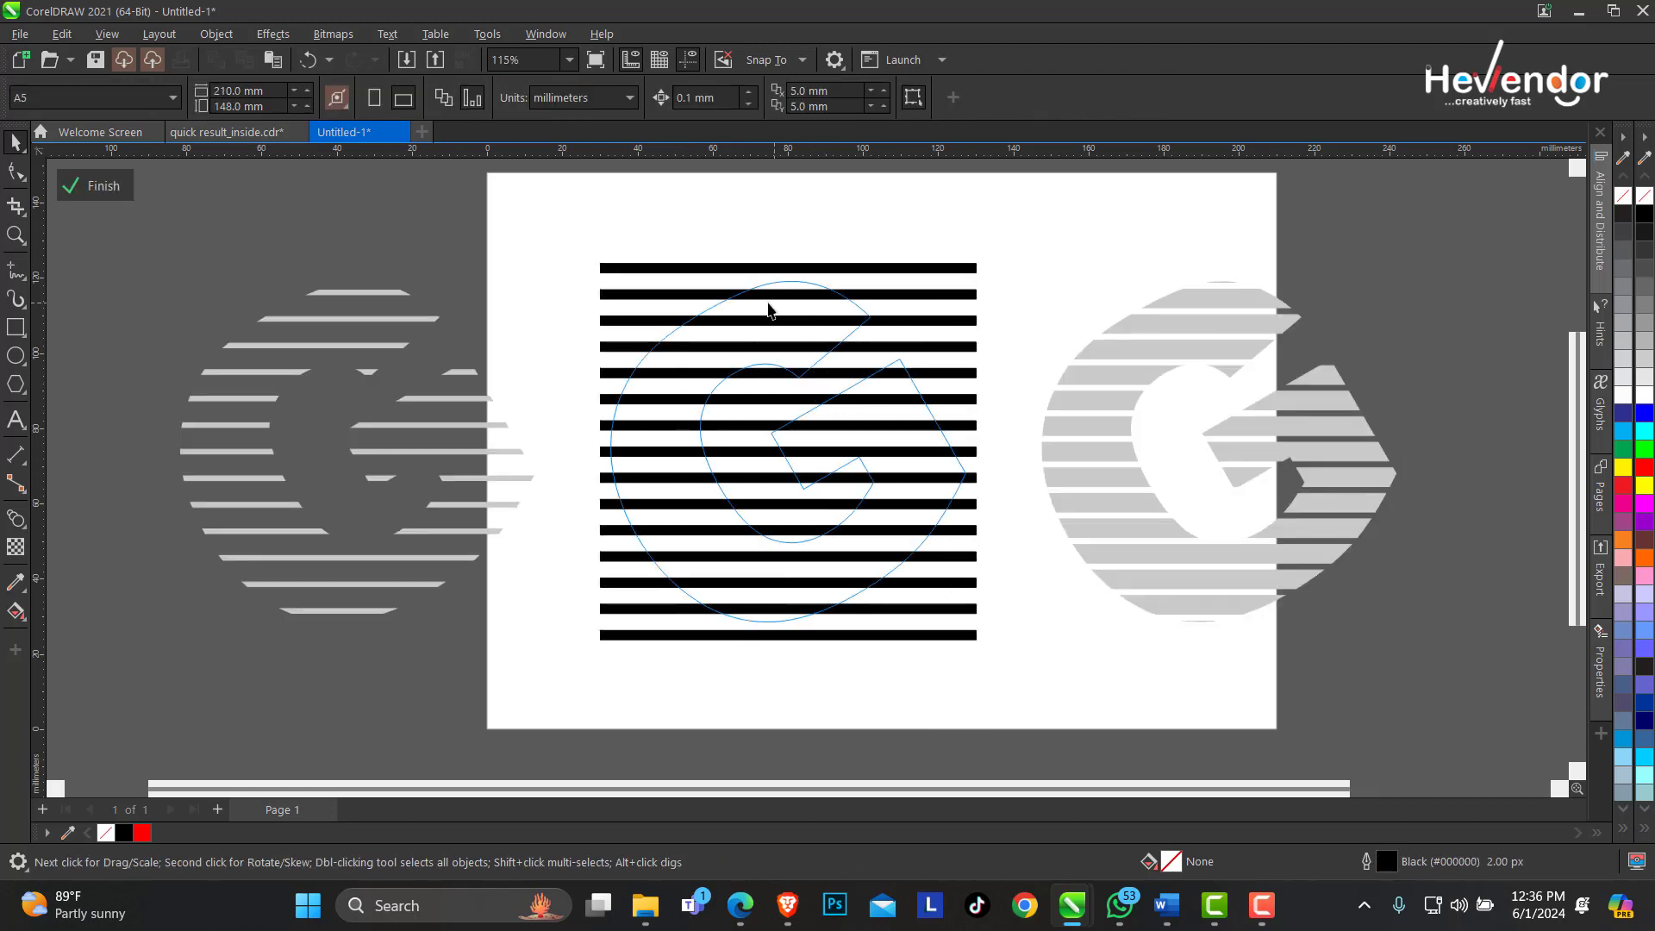
click(129, 191)
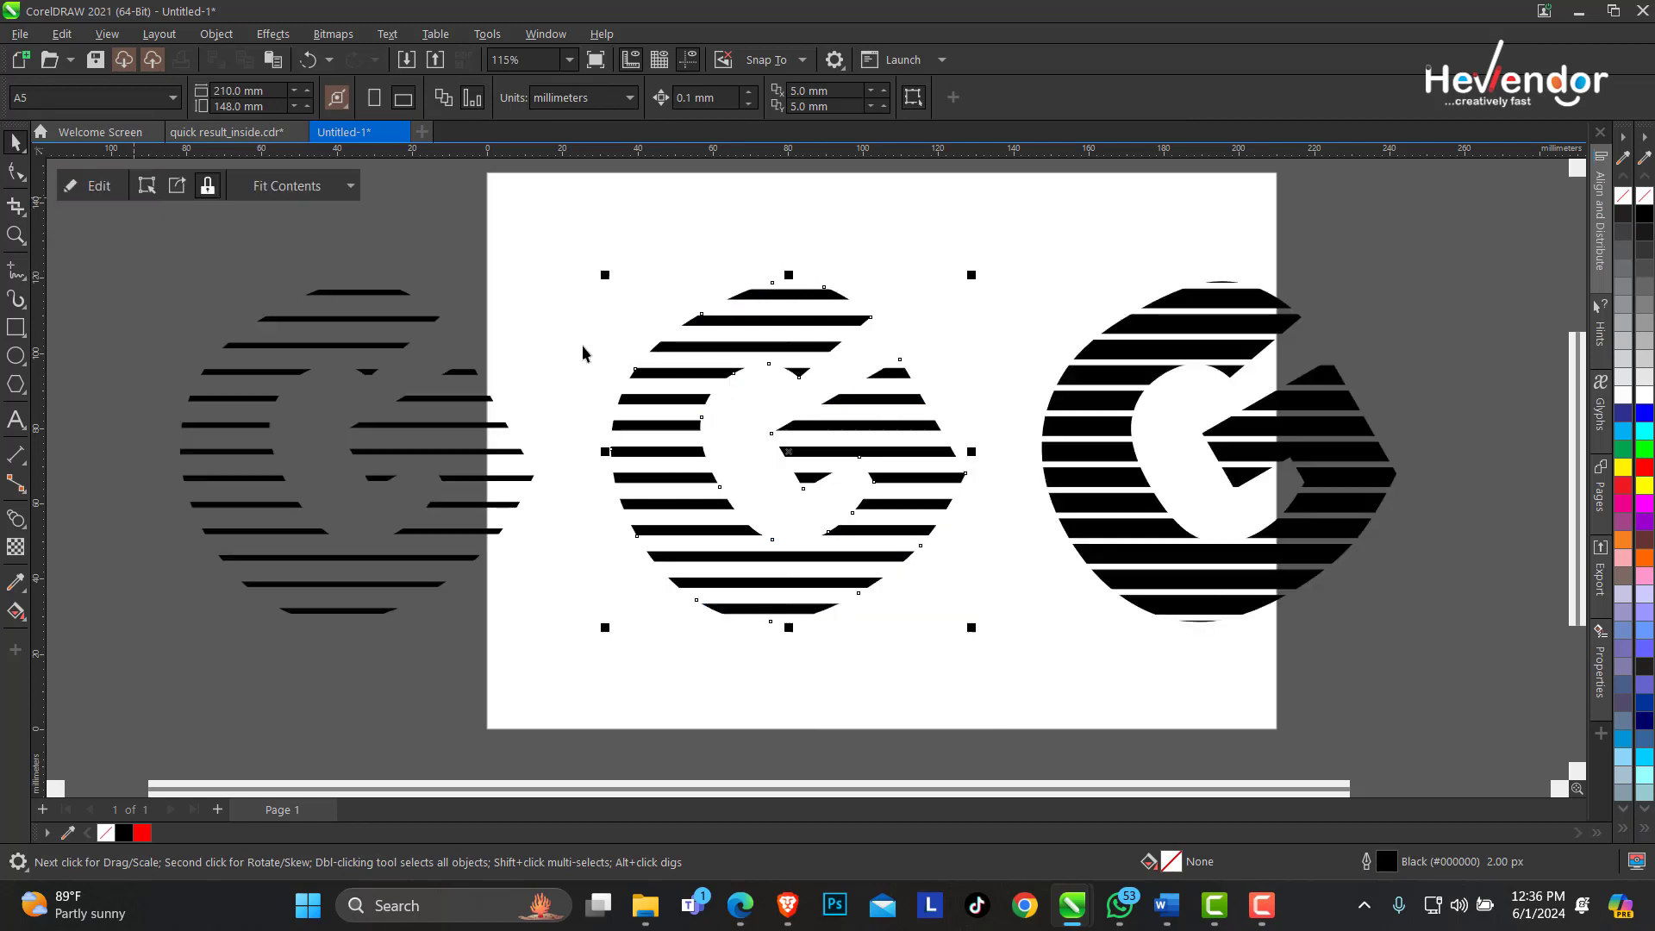
ctrl+click(775, 438)
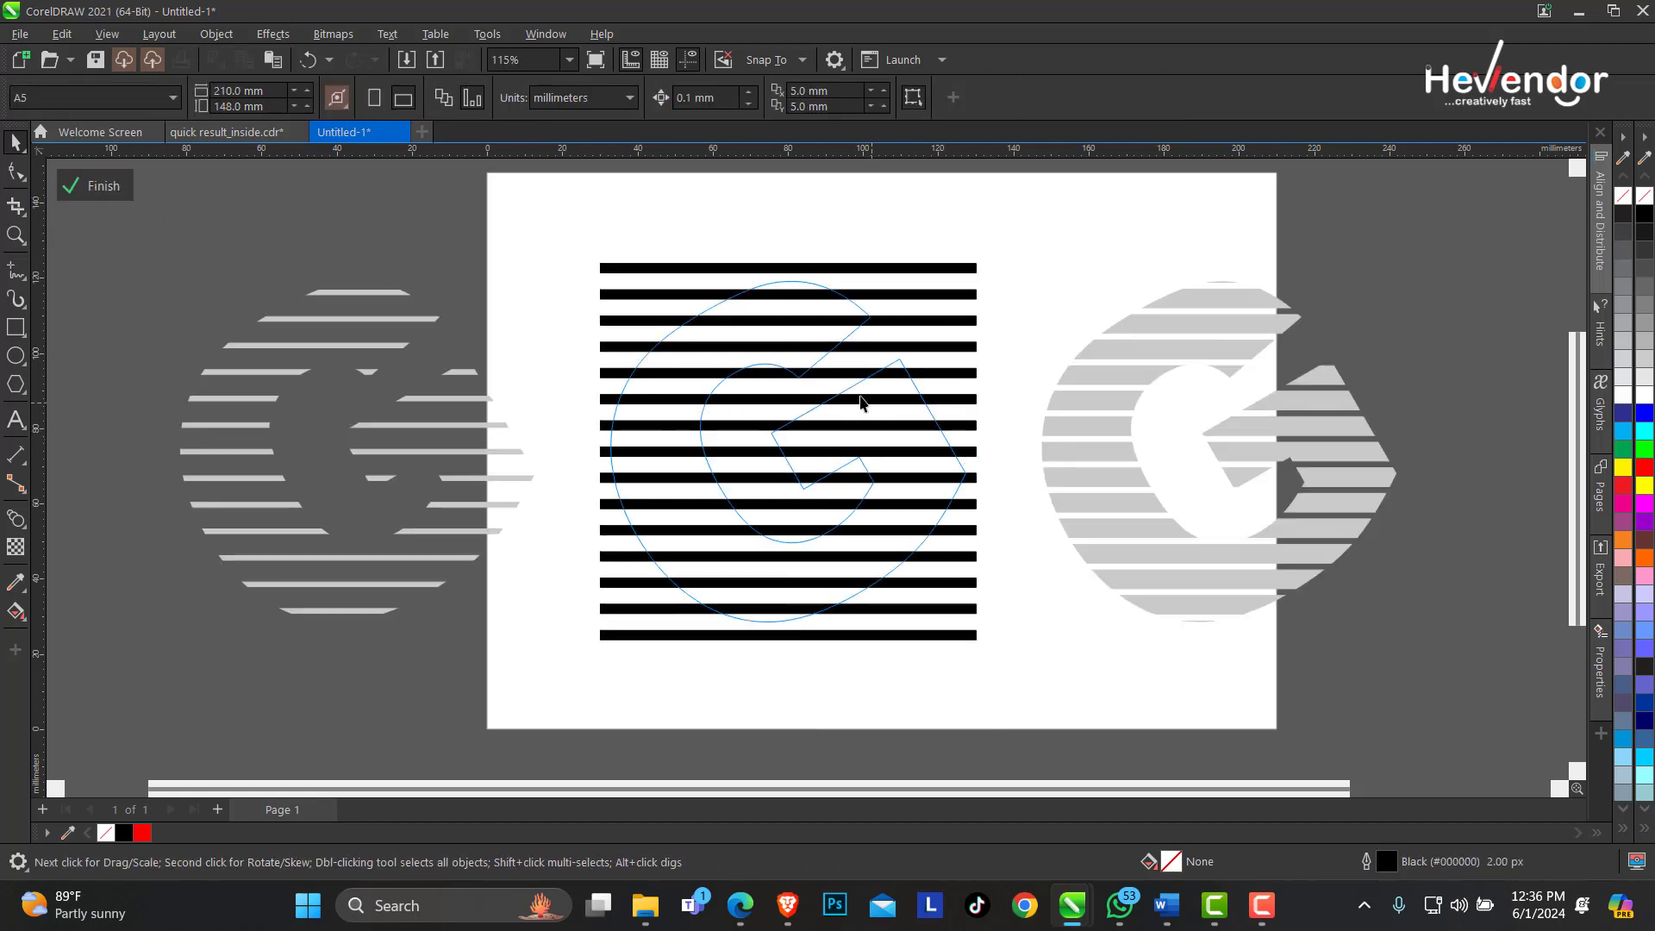
click(102, 186)
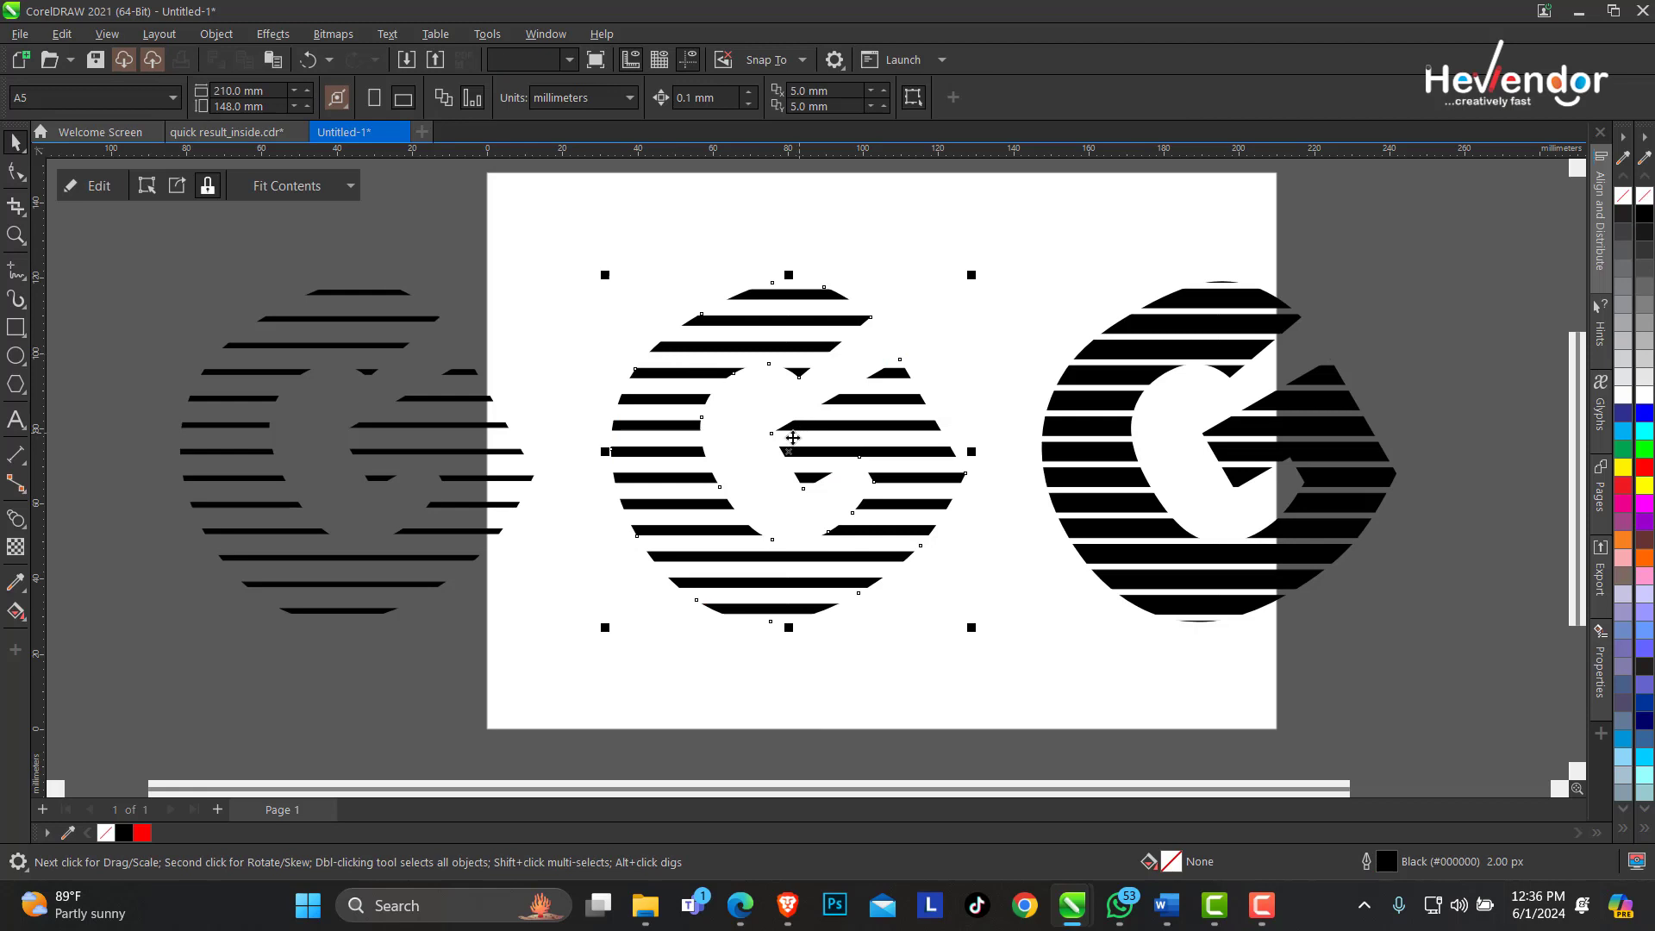
Move the middle striped G horizontally onto the thickest-striped G so it overlaps, slightly offset to its left
drag(790, 450, 1189, 476)
click(356, 319)
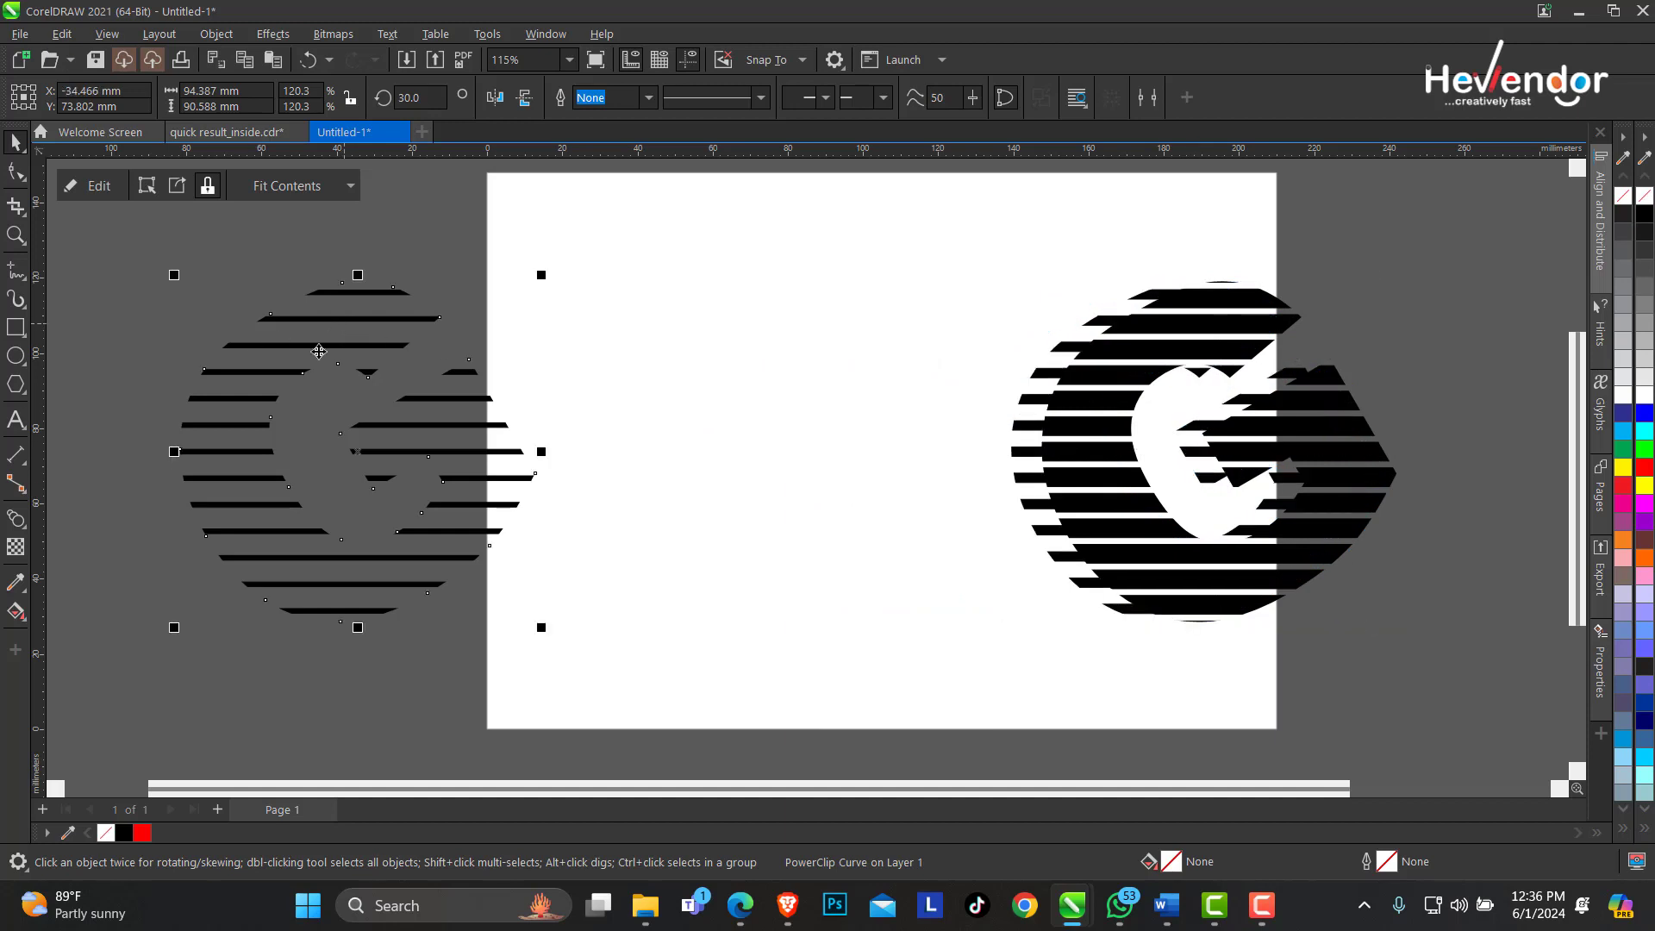
click(360, 452)
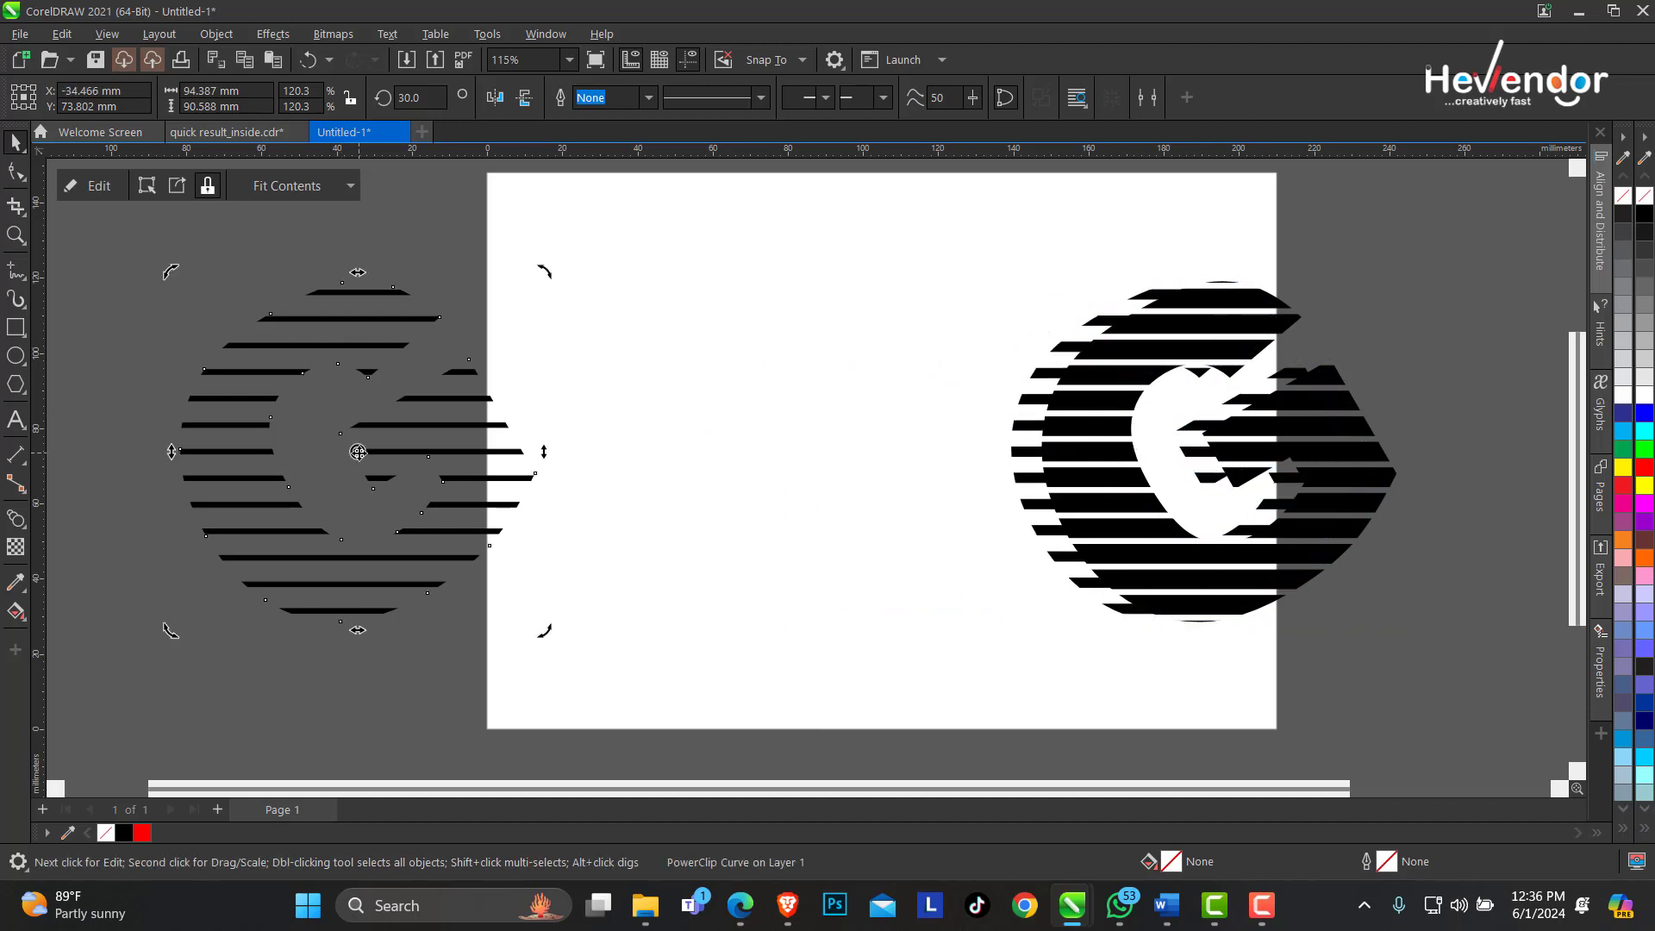
click(360, 453)
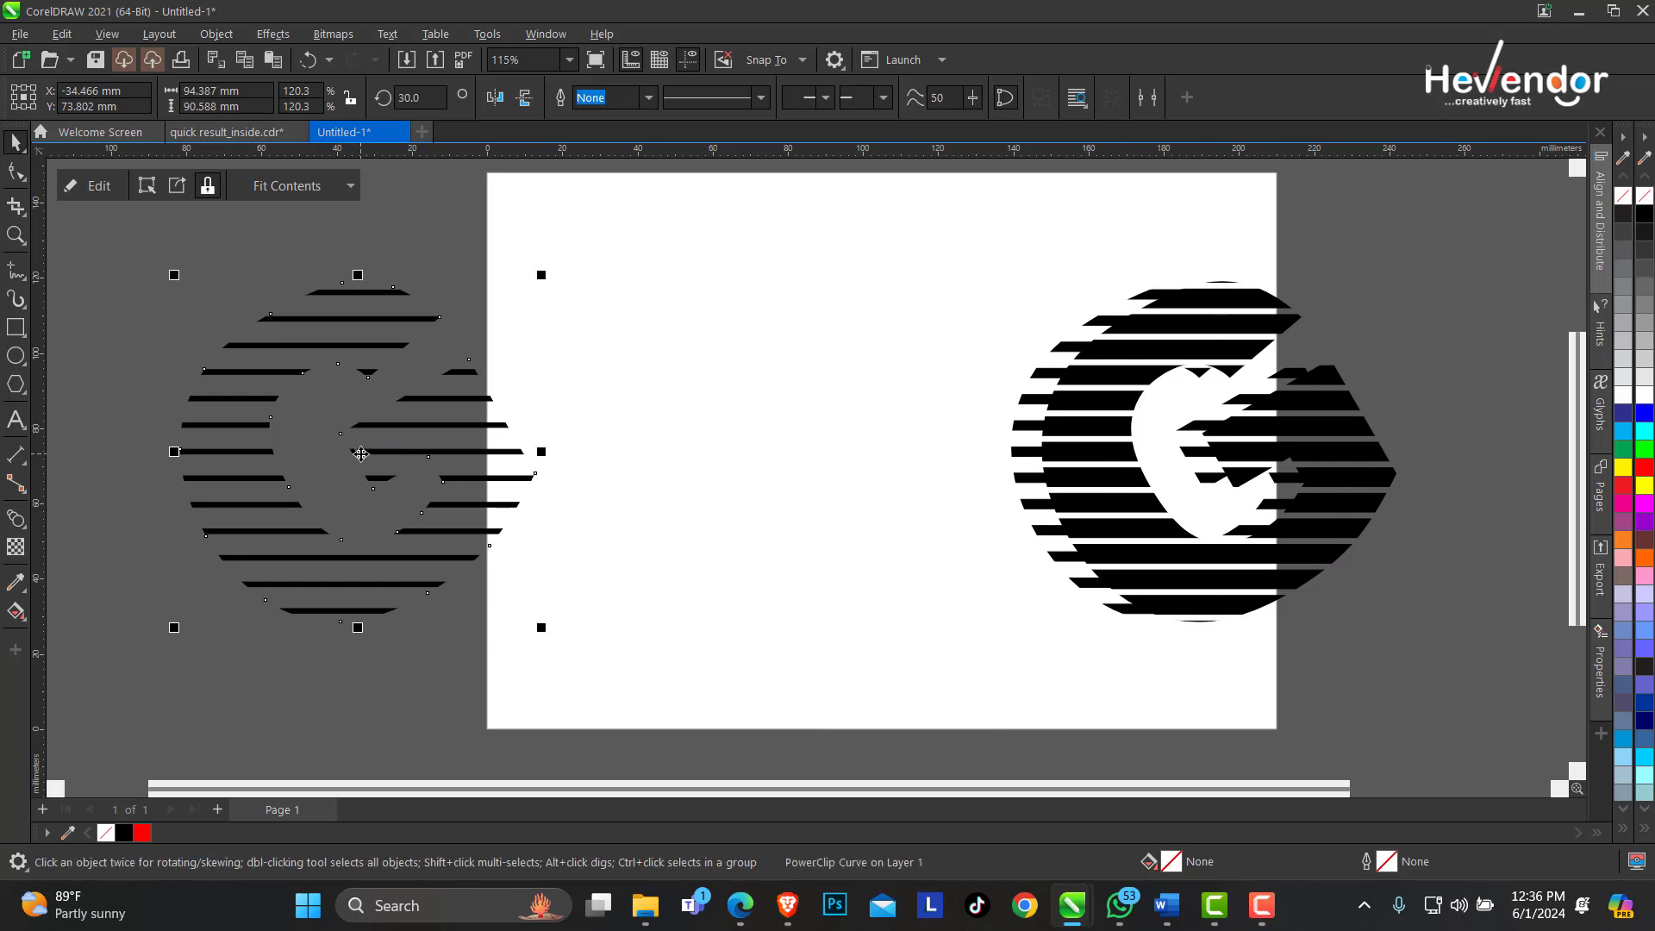
ctrl+click(360, 453)
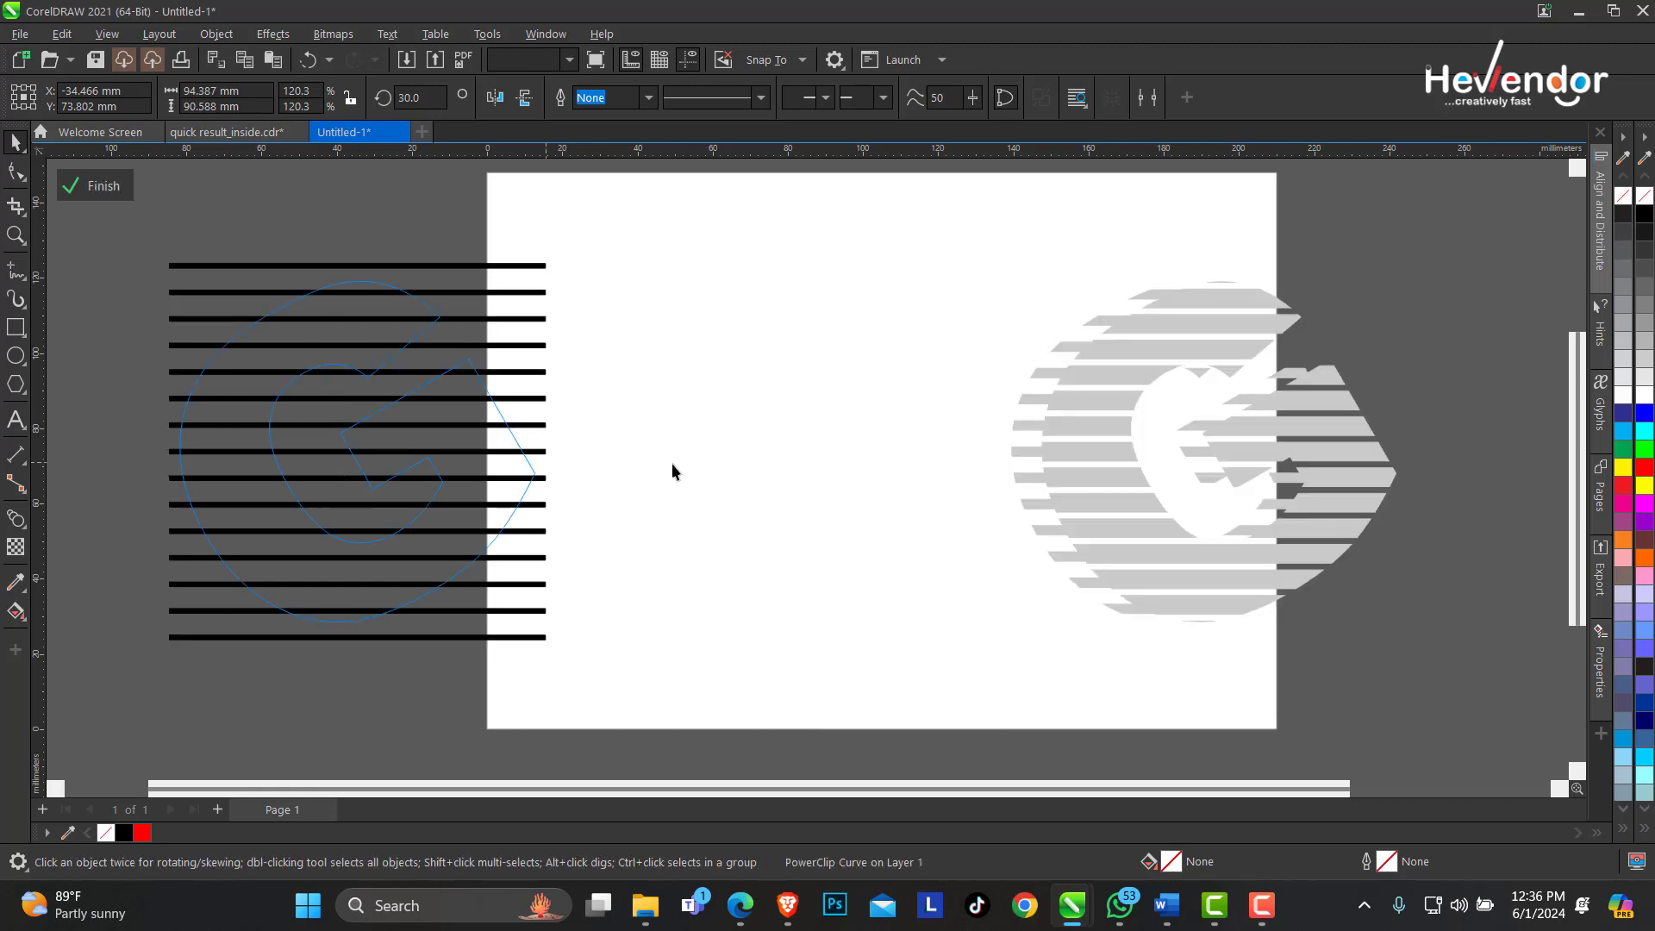
click(97, 186)
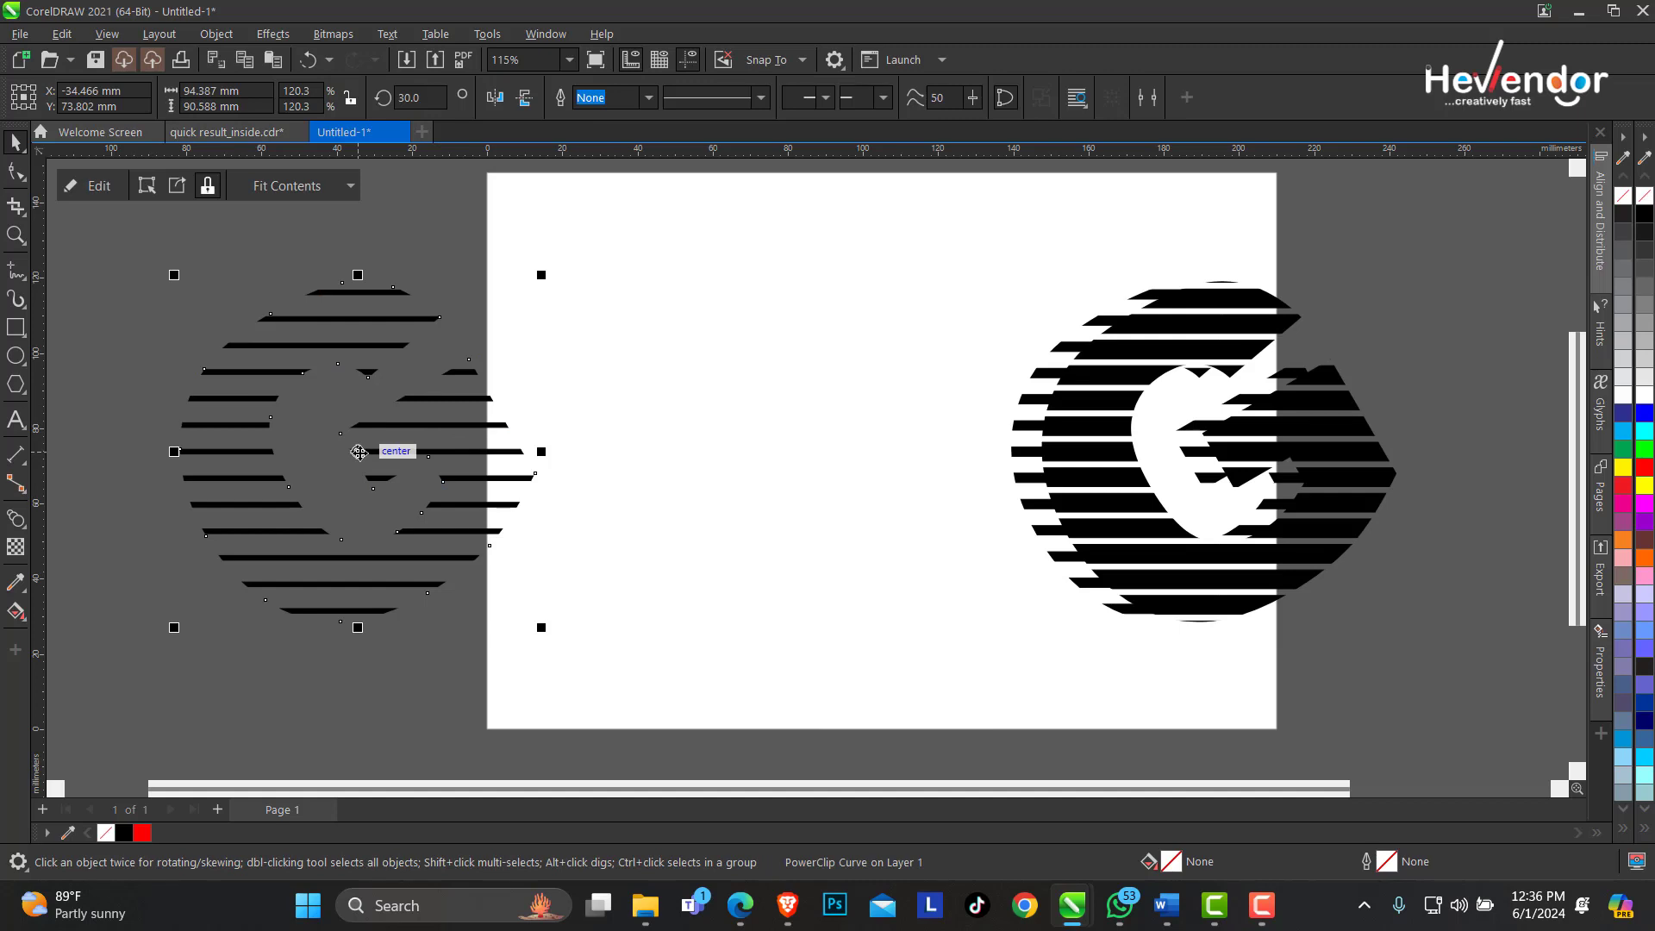
ctrl+click(356, 451)
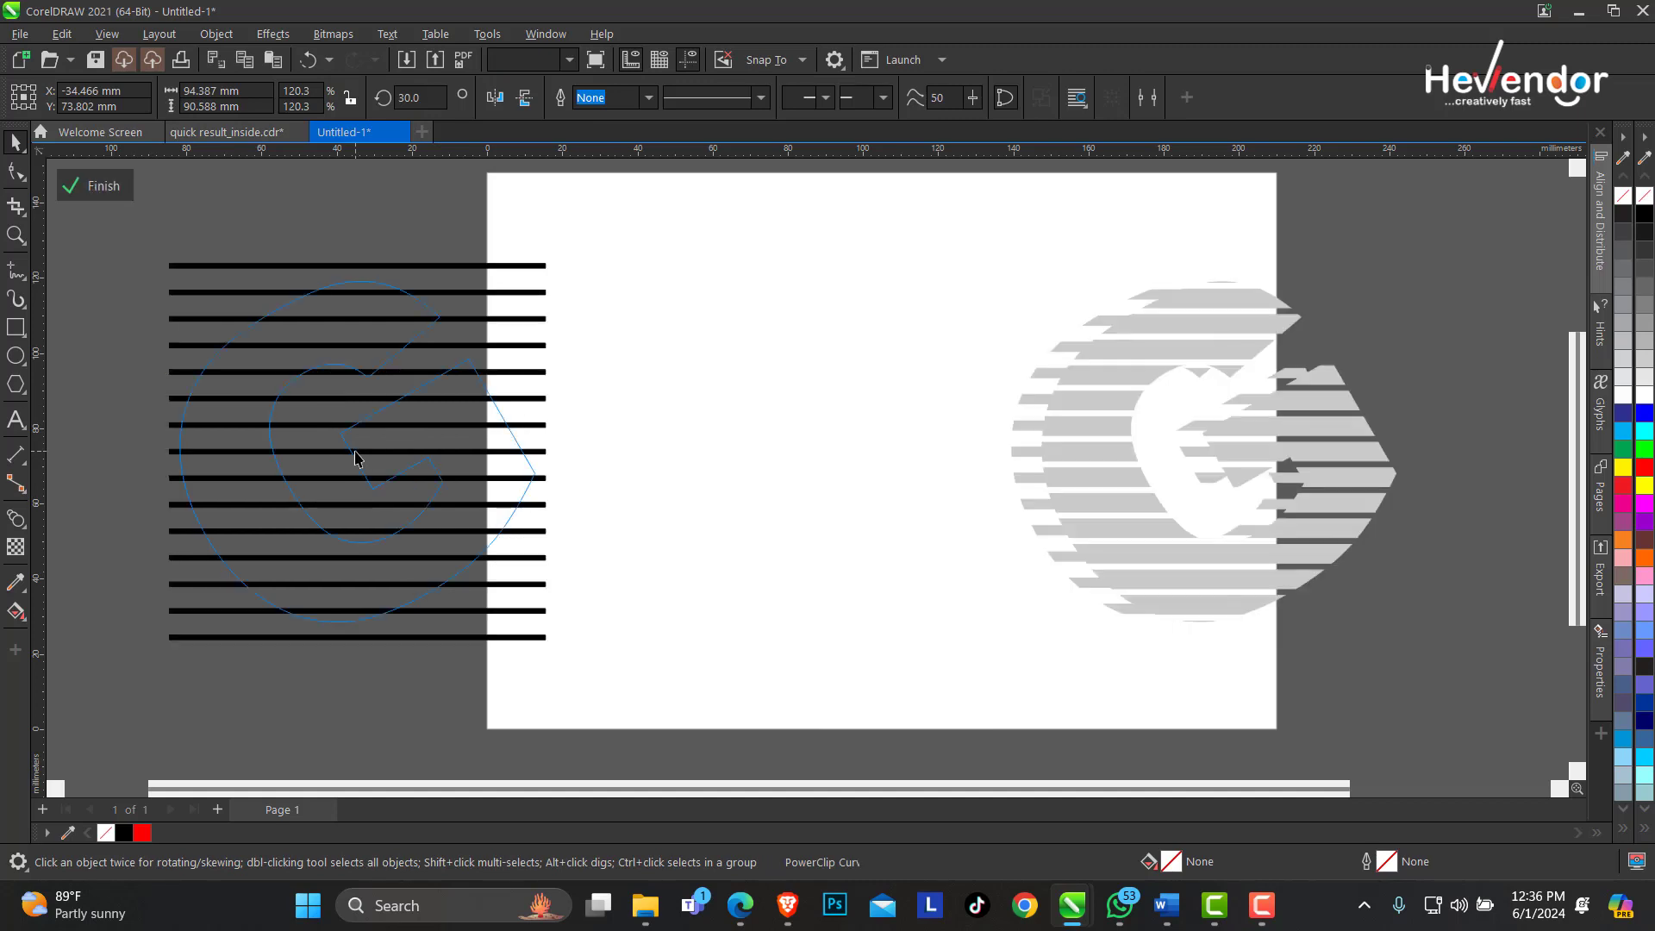
click(130, 192)
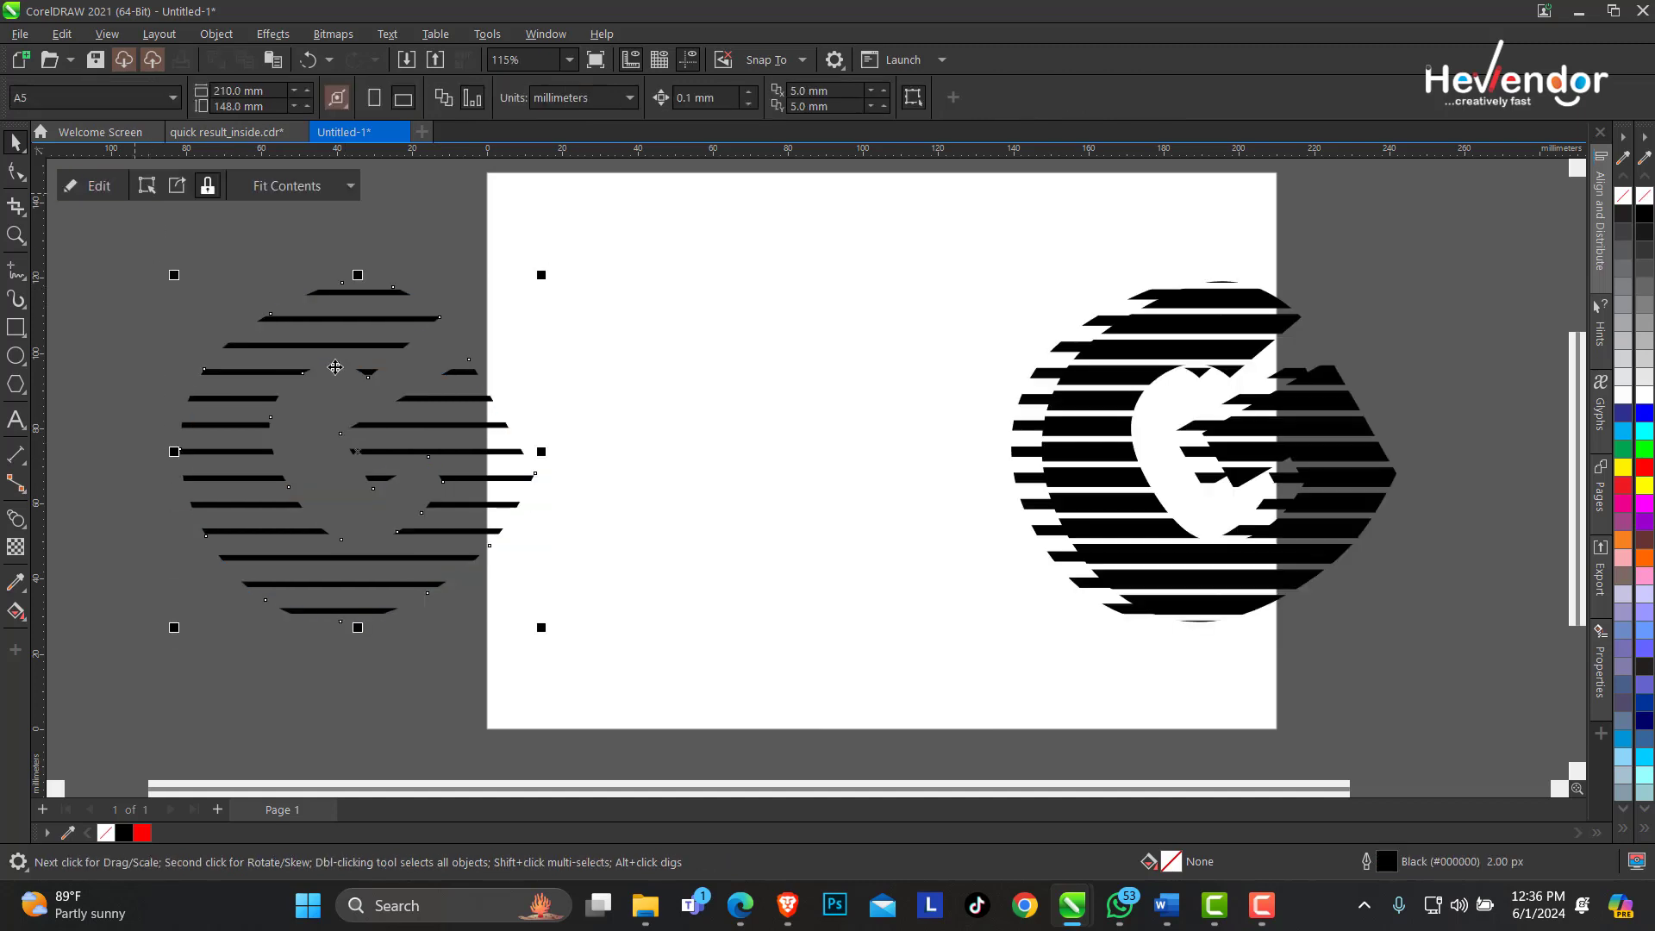
Move the thinnest-striped G horizontally onto the other two, offset to their left at about X 168.5 mm
click(357, 454)
click(357, 454)
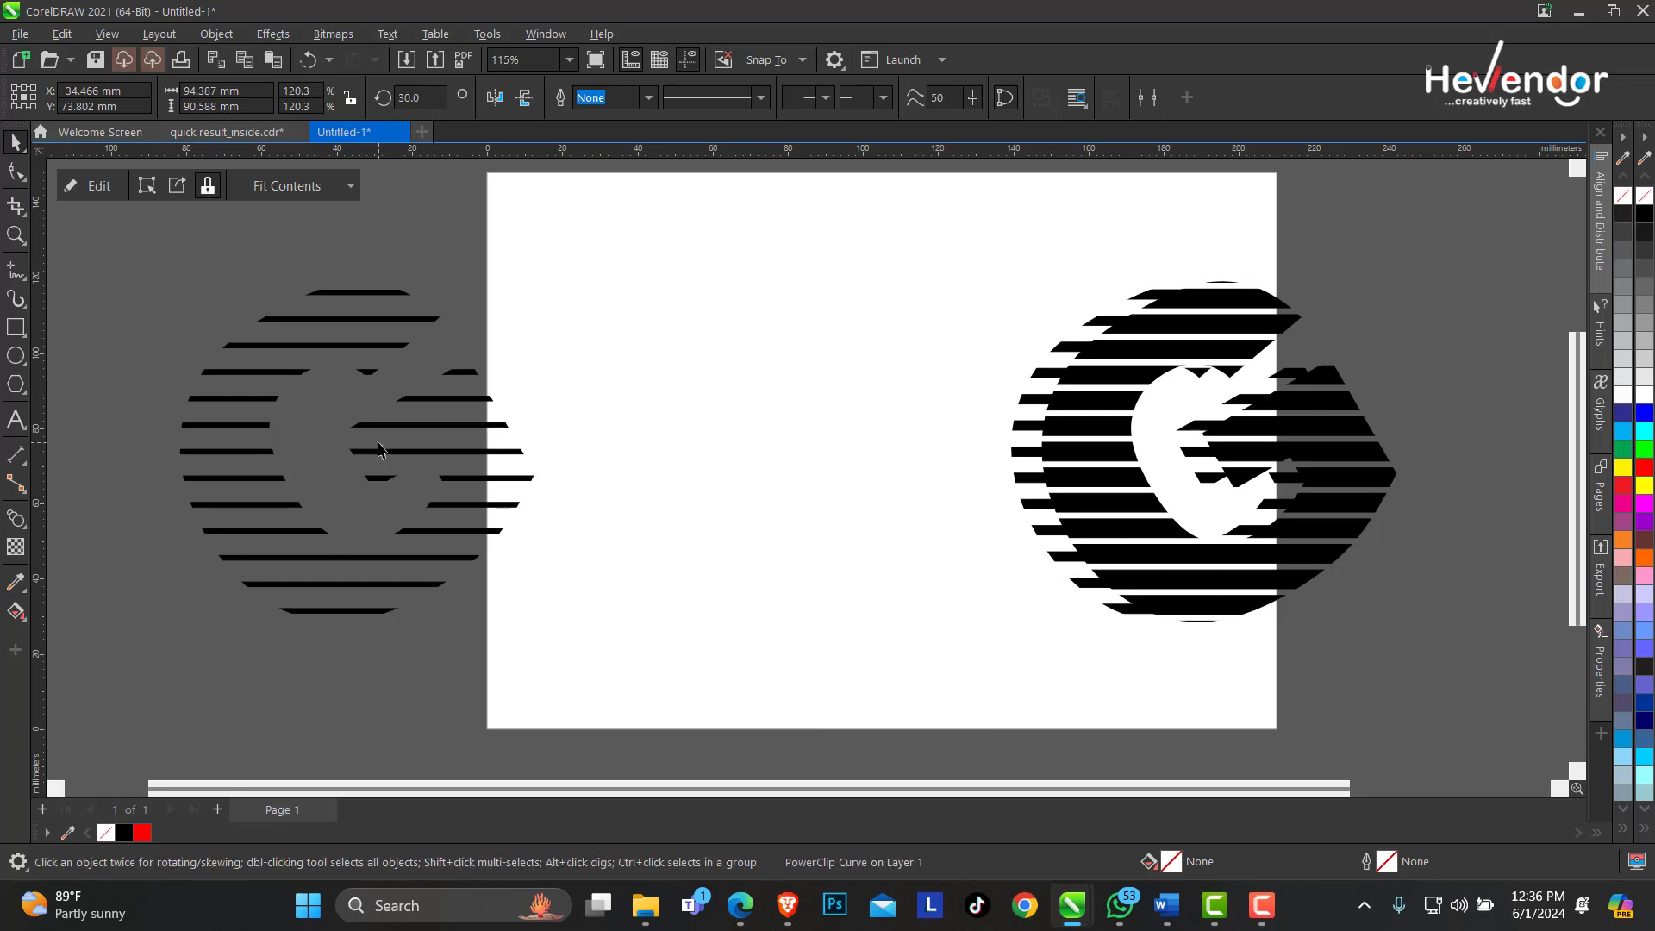
drag(356, 451, 1120, 516)
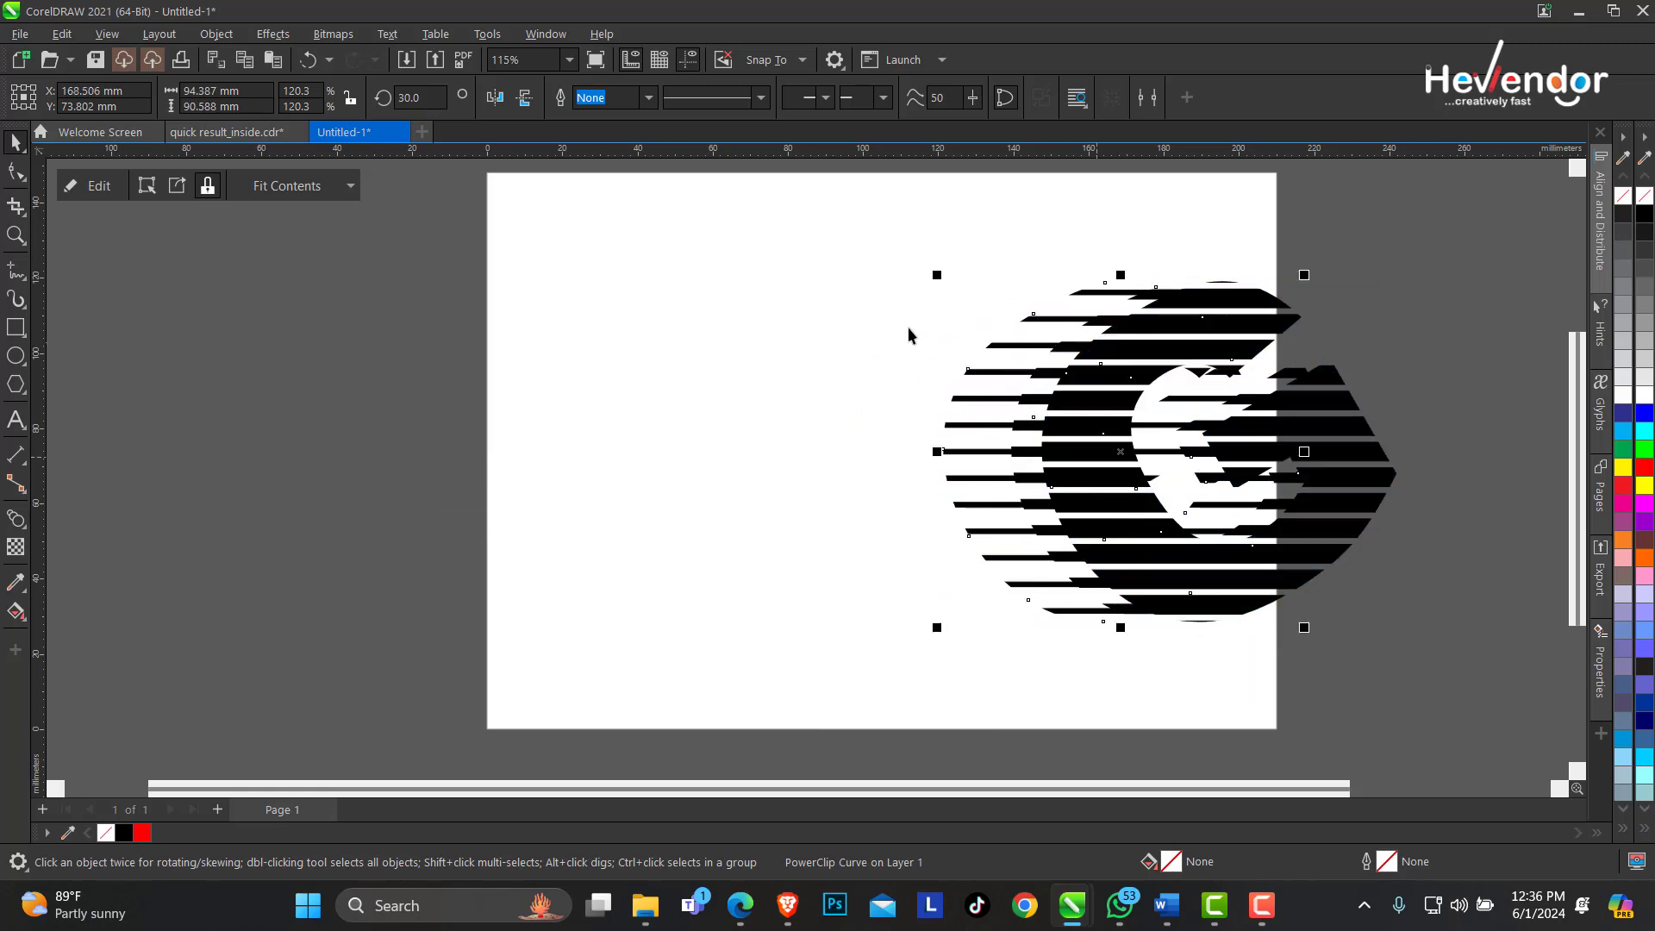
Move the three overlapping striped Gs together to the page centre, and shift the thinnest-striped one about 3 mm right
drag(795, 260, 1504, 681)
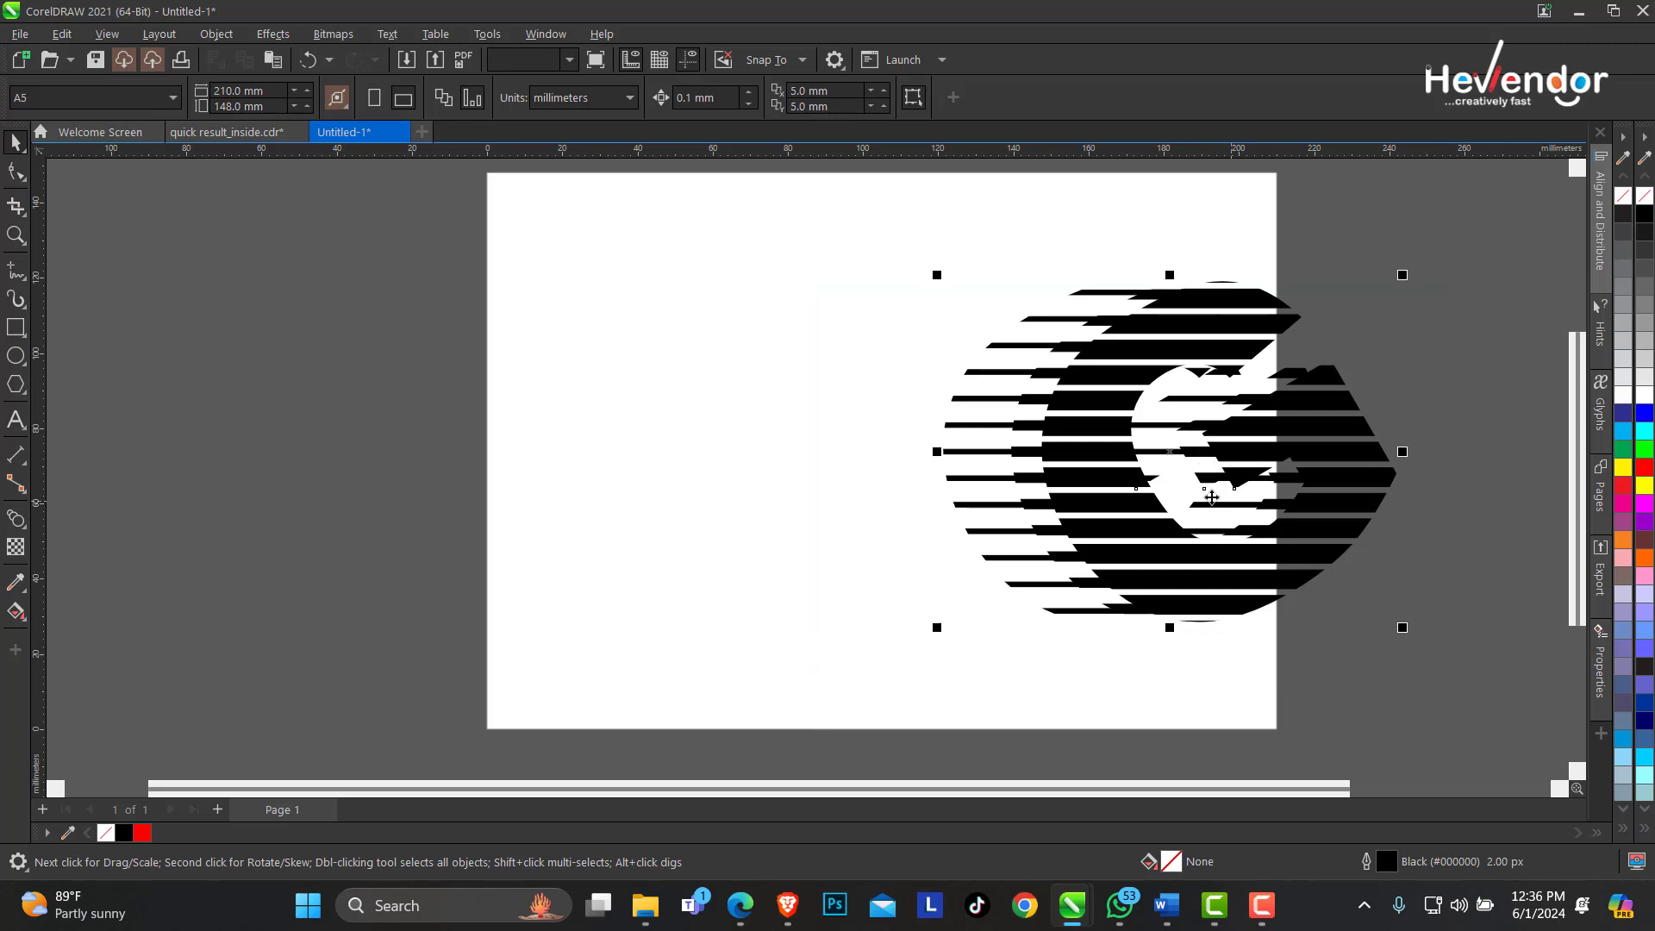
drag(1195, 463, 919, 472)
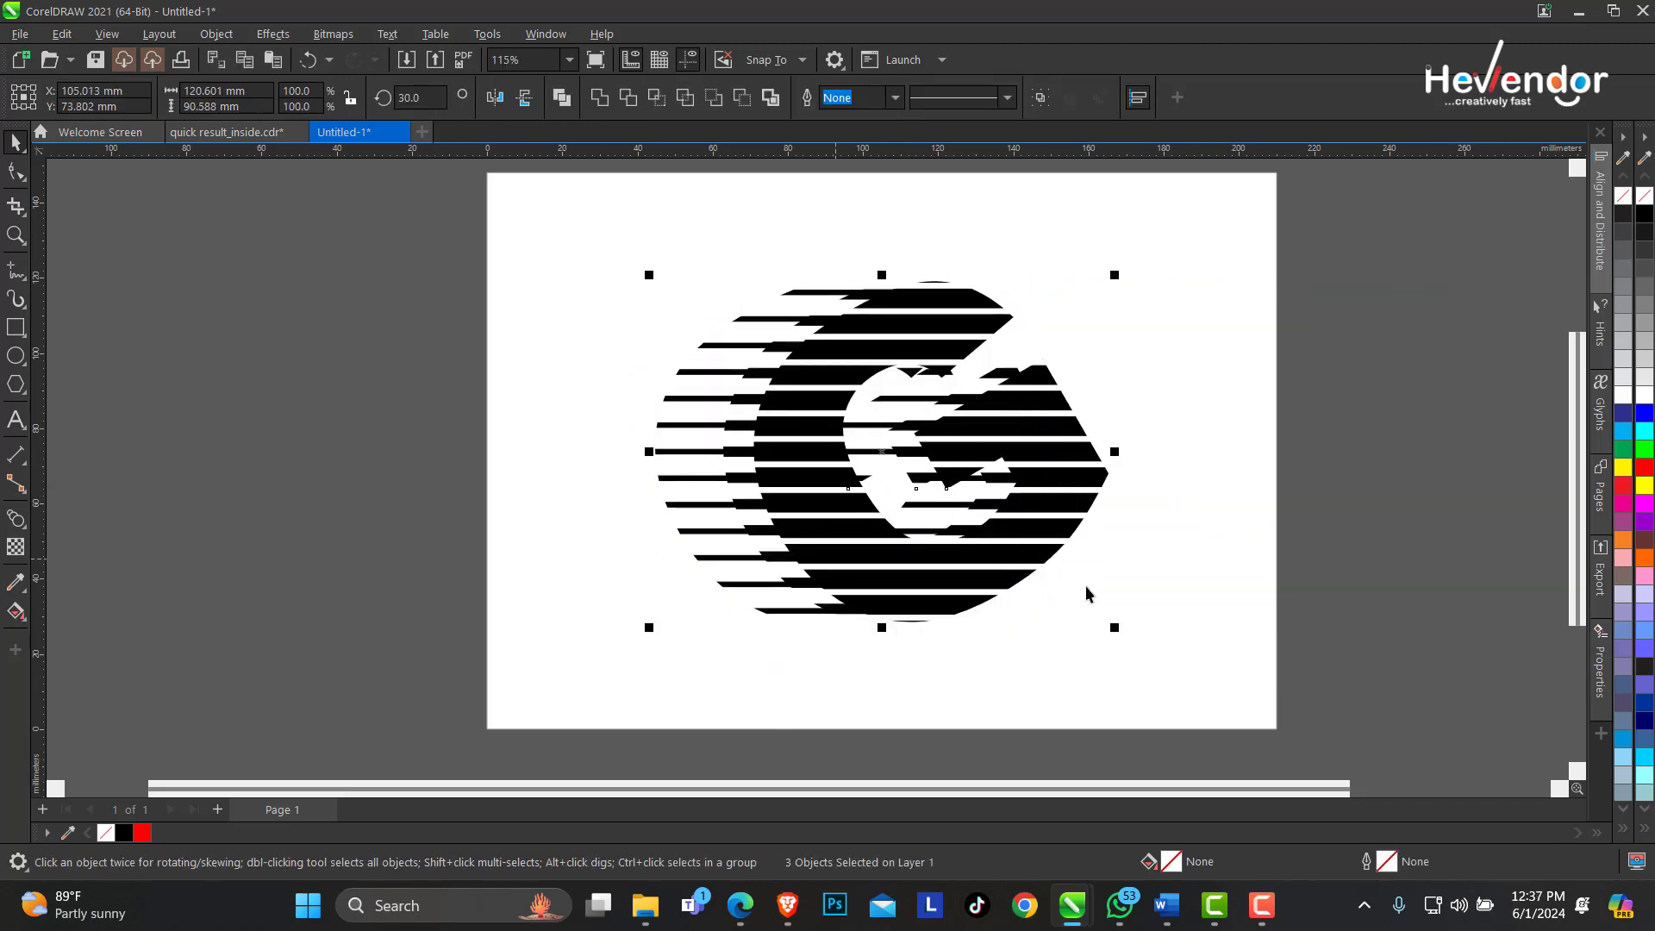
click(714, 418)
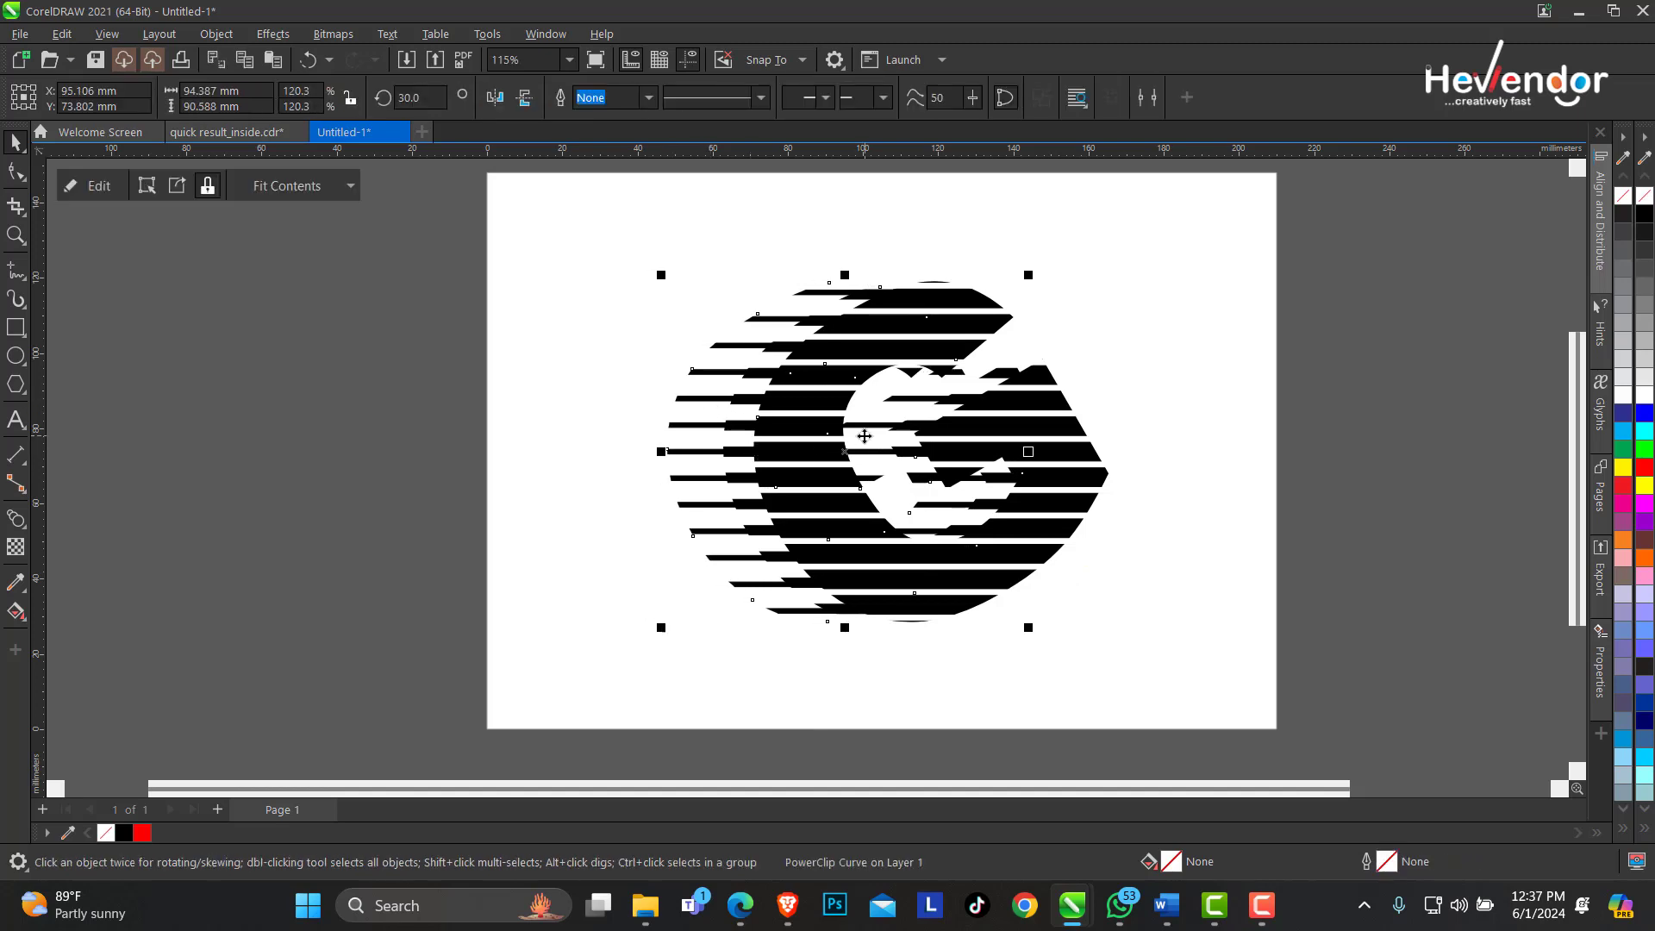
Nudge the medium-striped G about 4 mm left, to X 105.918 mm, between the thin and thick ones
click(771, 481)
click(736, 487)
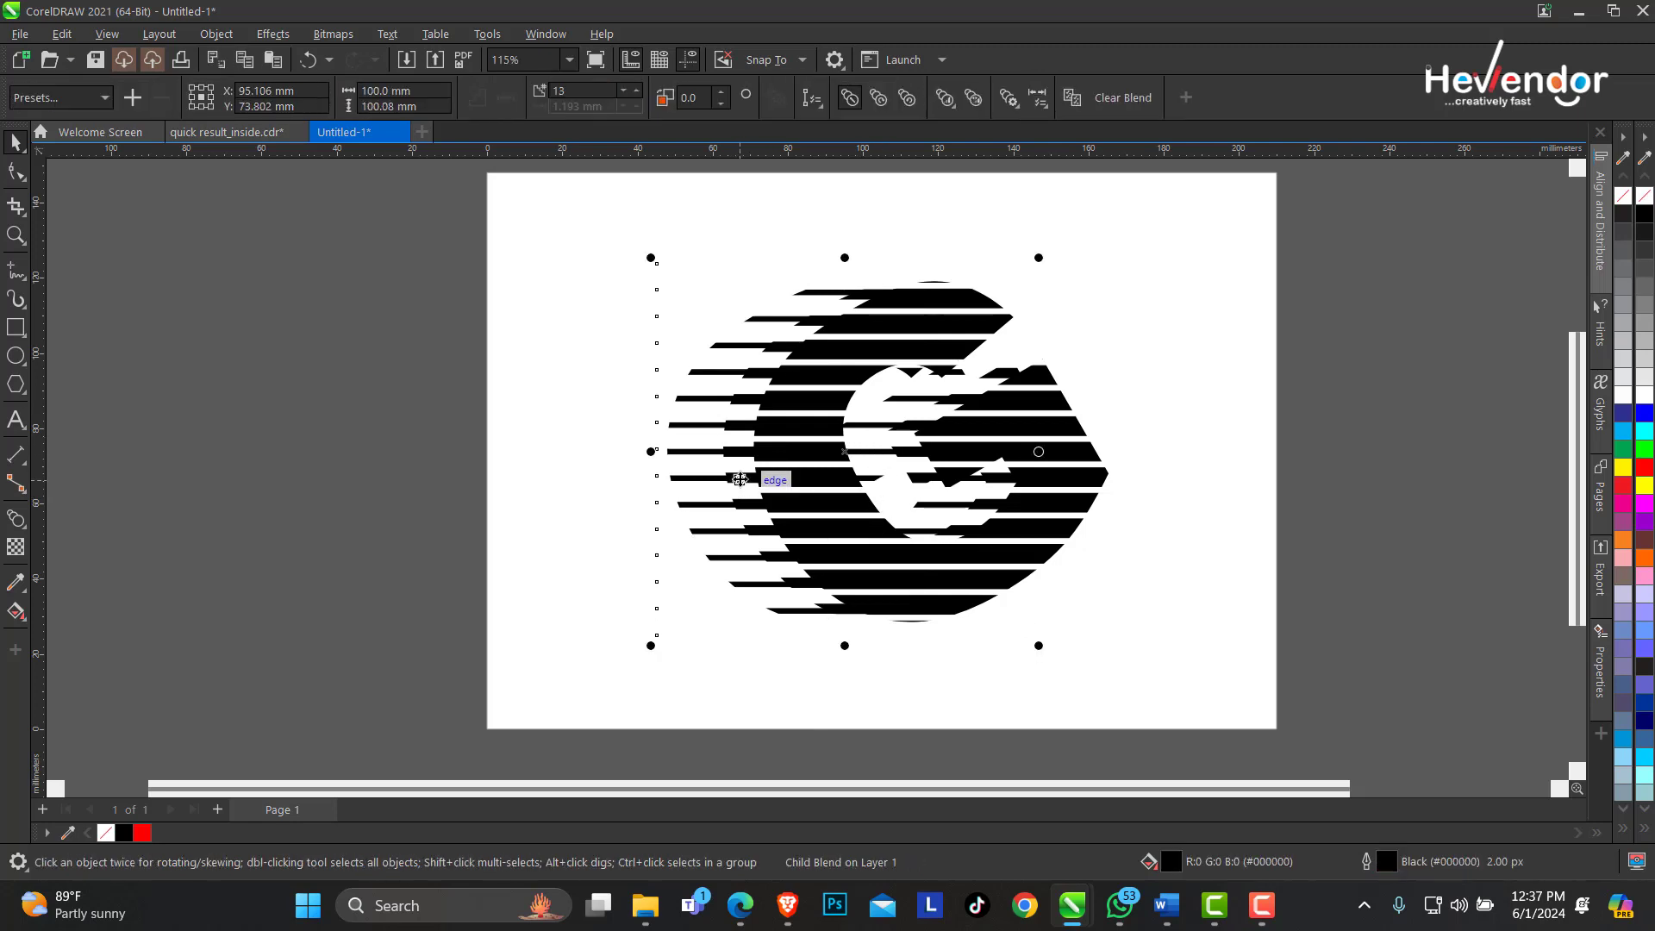
click(688, 471)
click(739, 466)
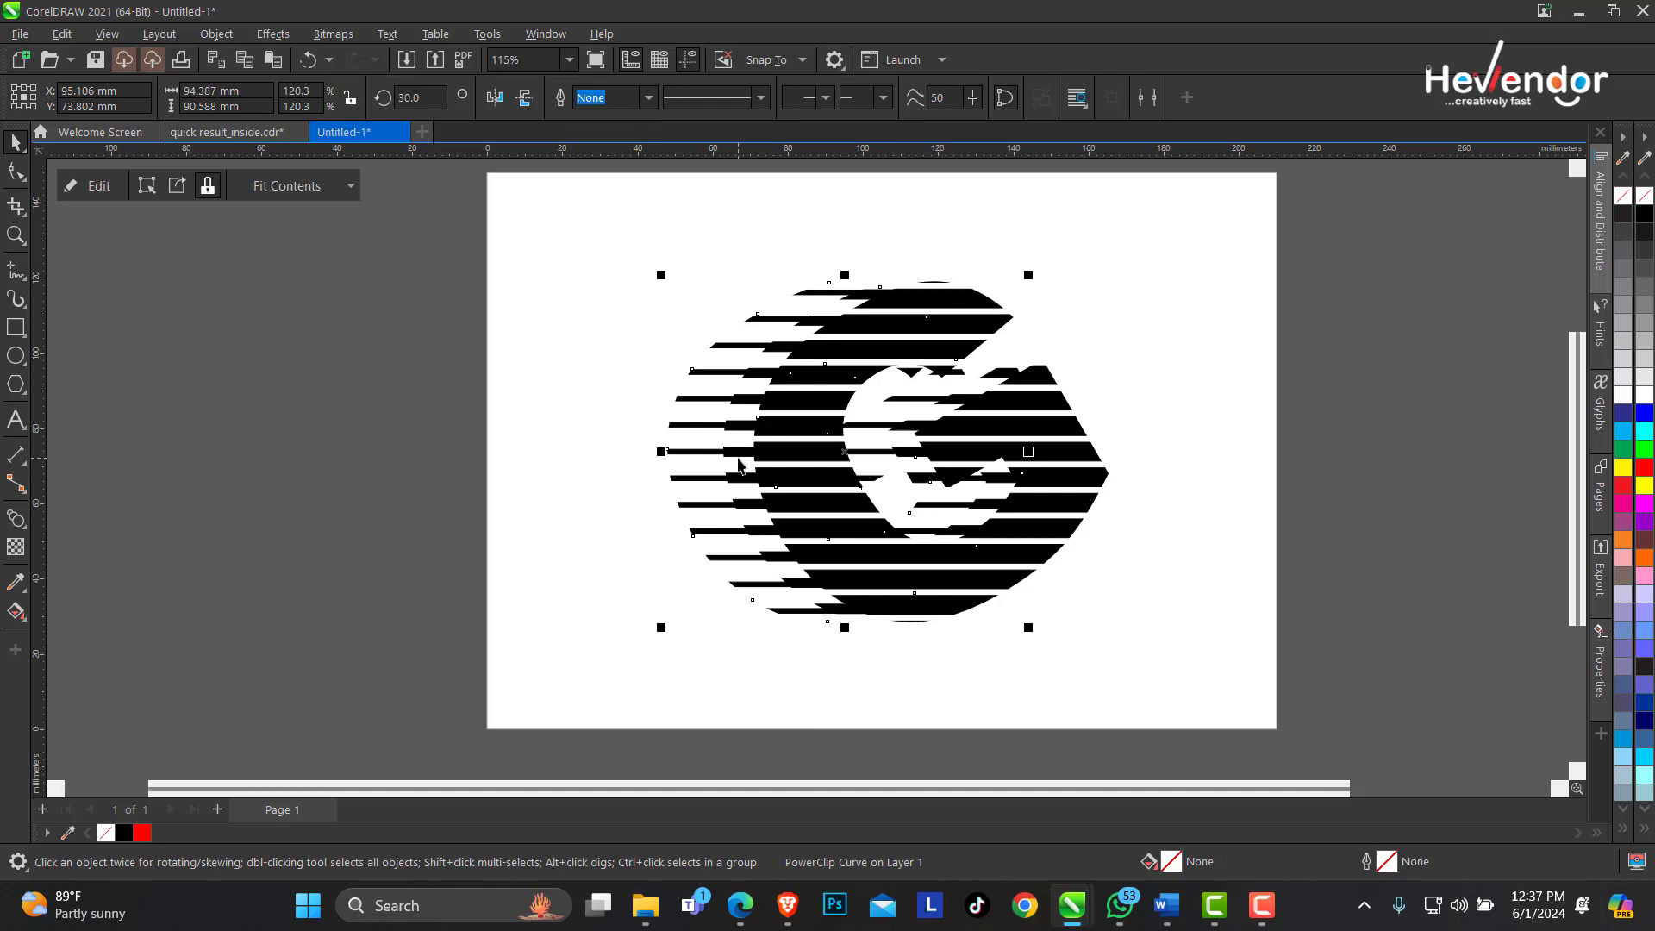
click(738, 458)
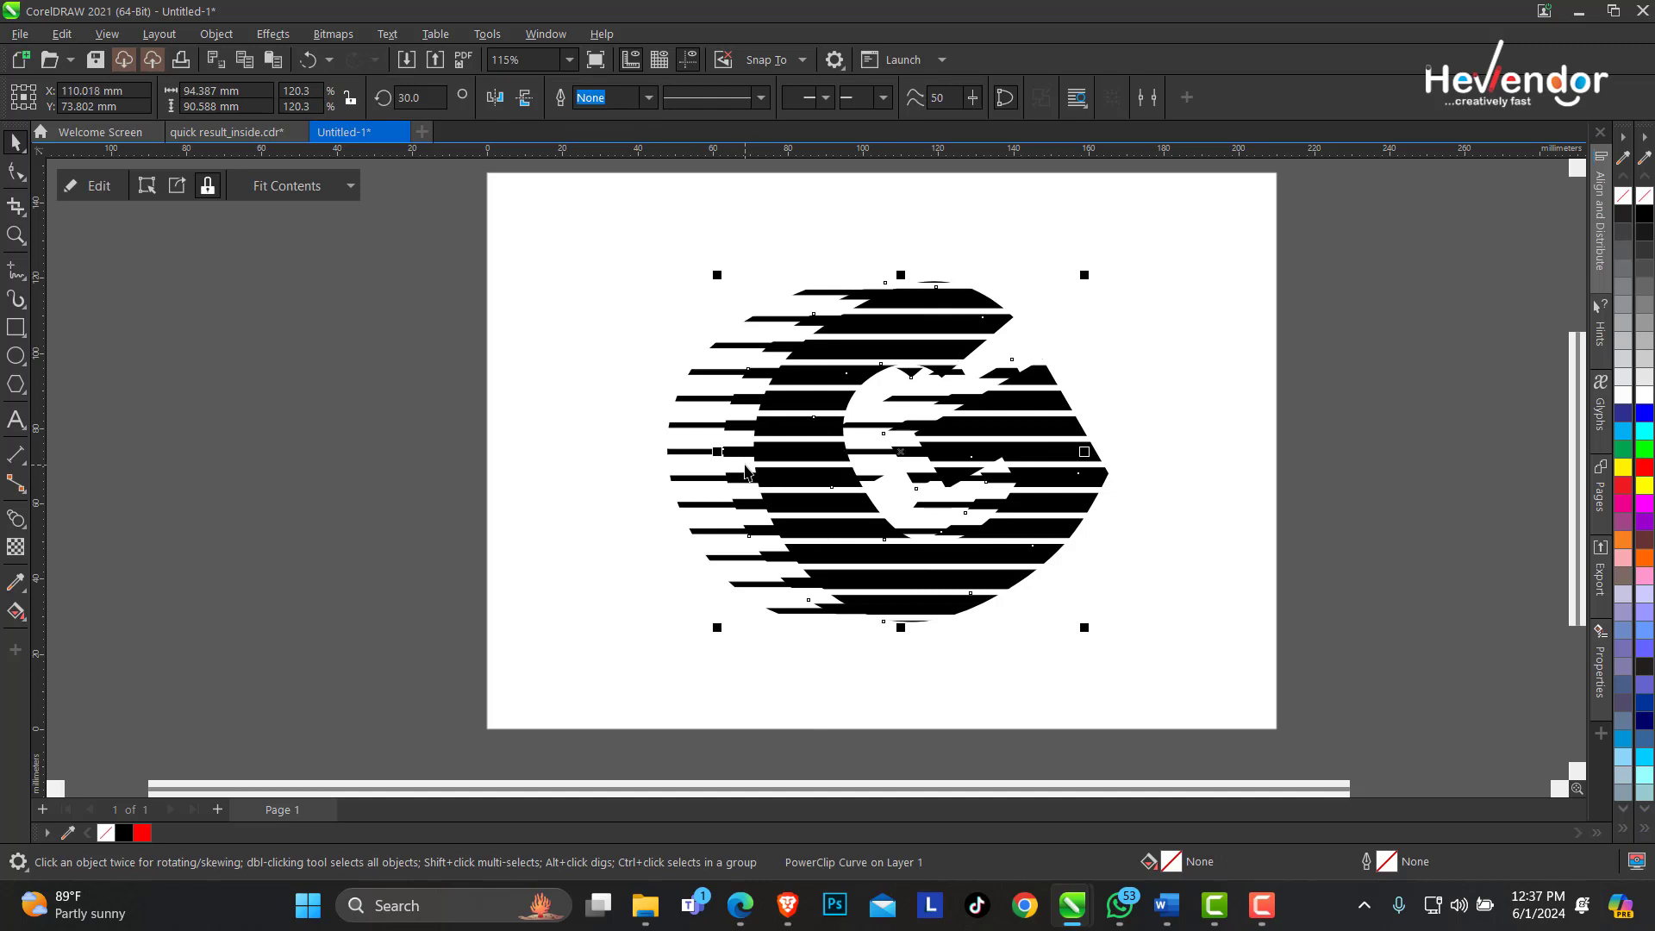
key(Left)
key(Left)
key(Left)
key(Left)
key(Left)
key(Left)
key(Left)
key(Left)
key(Left)
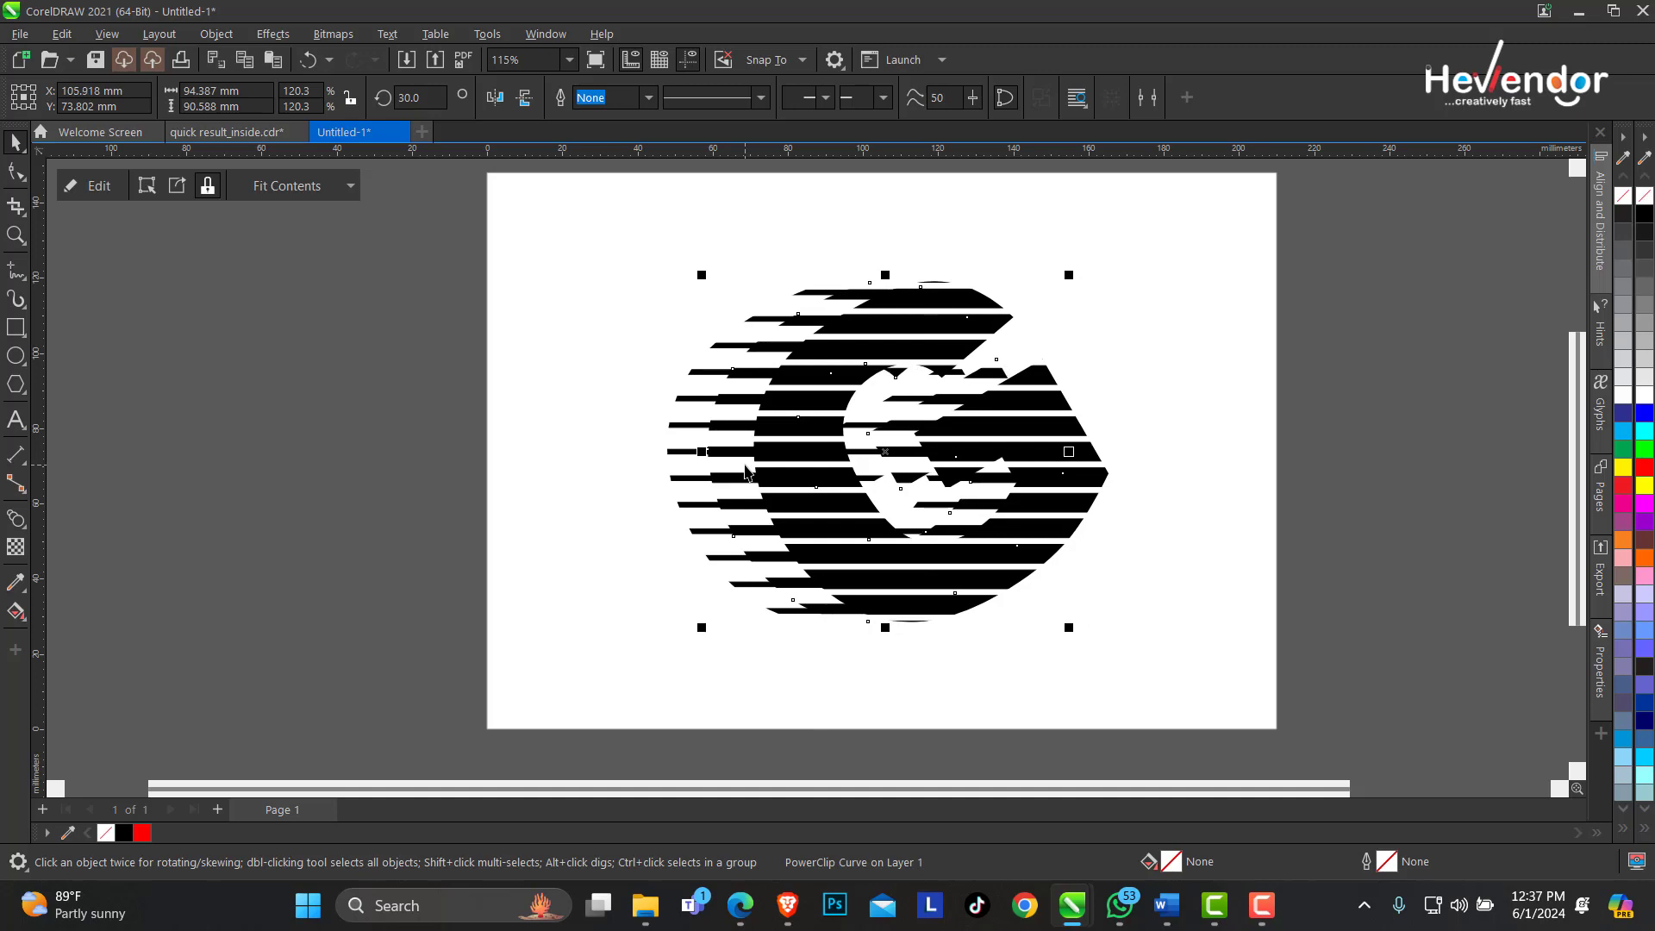
Group the three overlapping striped Gs into one object
drag(574, 241, 1222, 698)
key(ctrl+g)
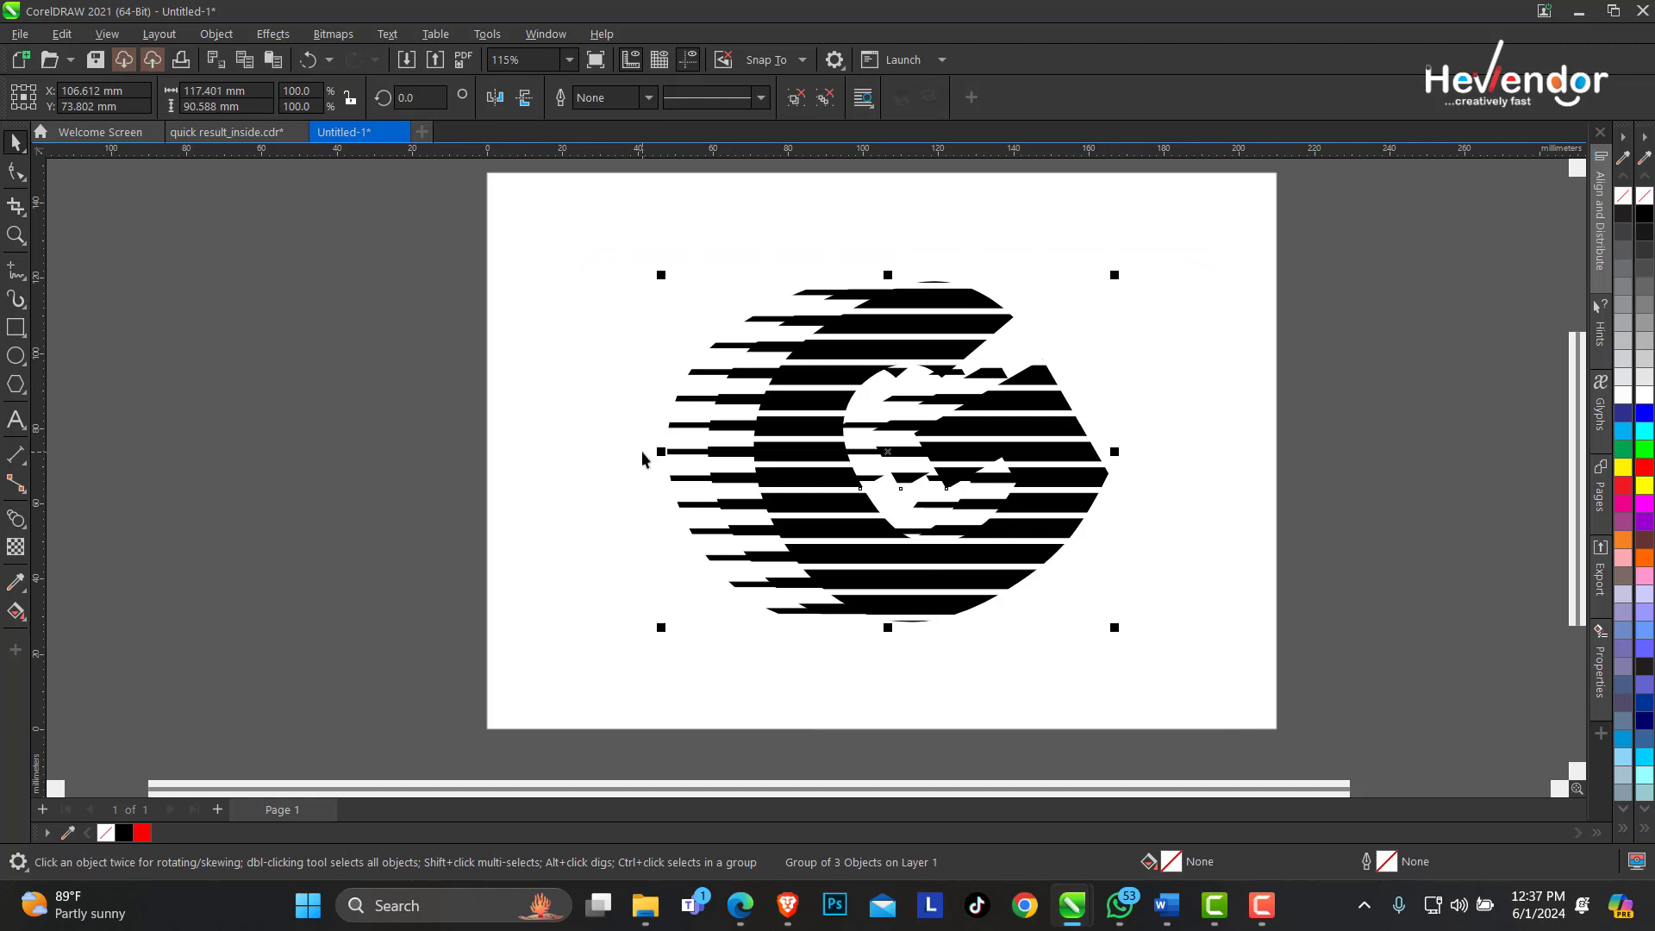
click(12, 239)
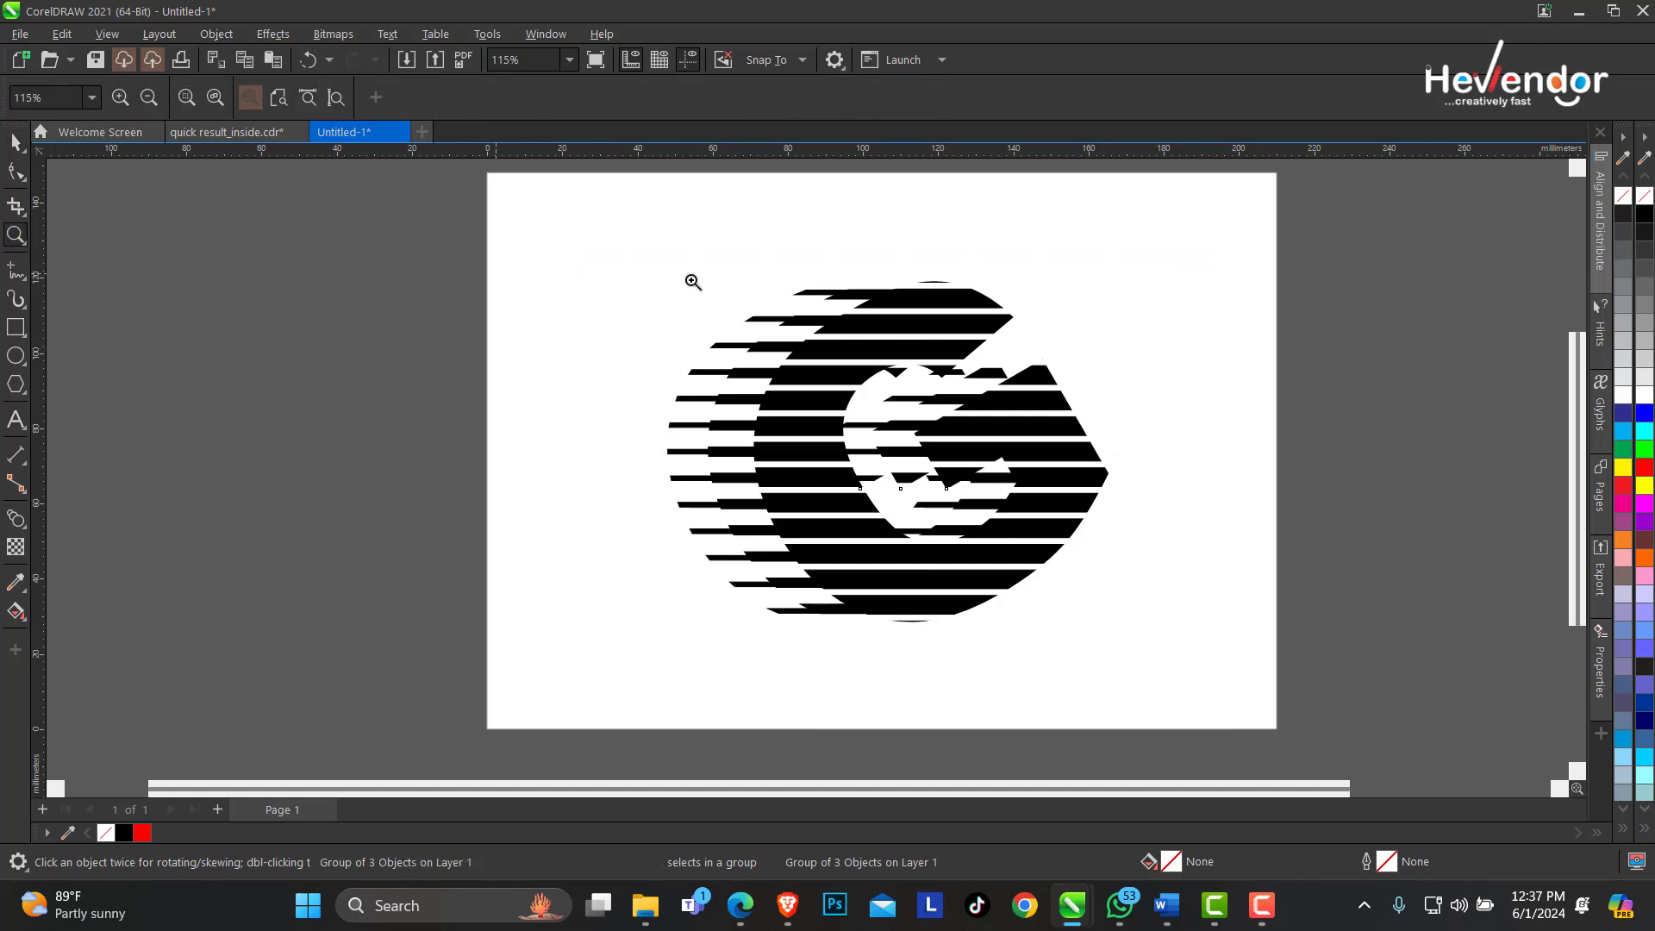
drag(488, 231, 1255, 680)
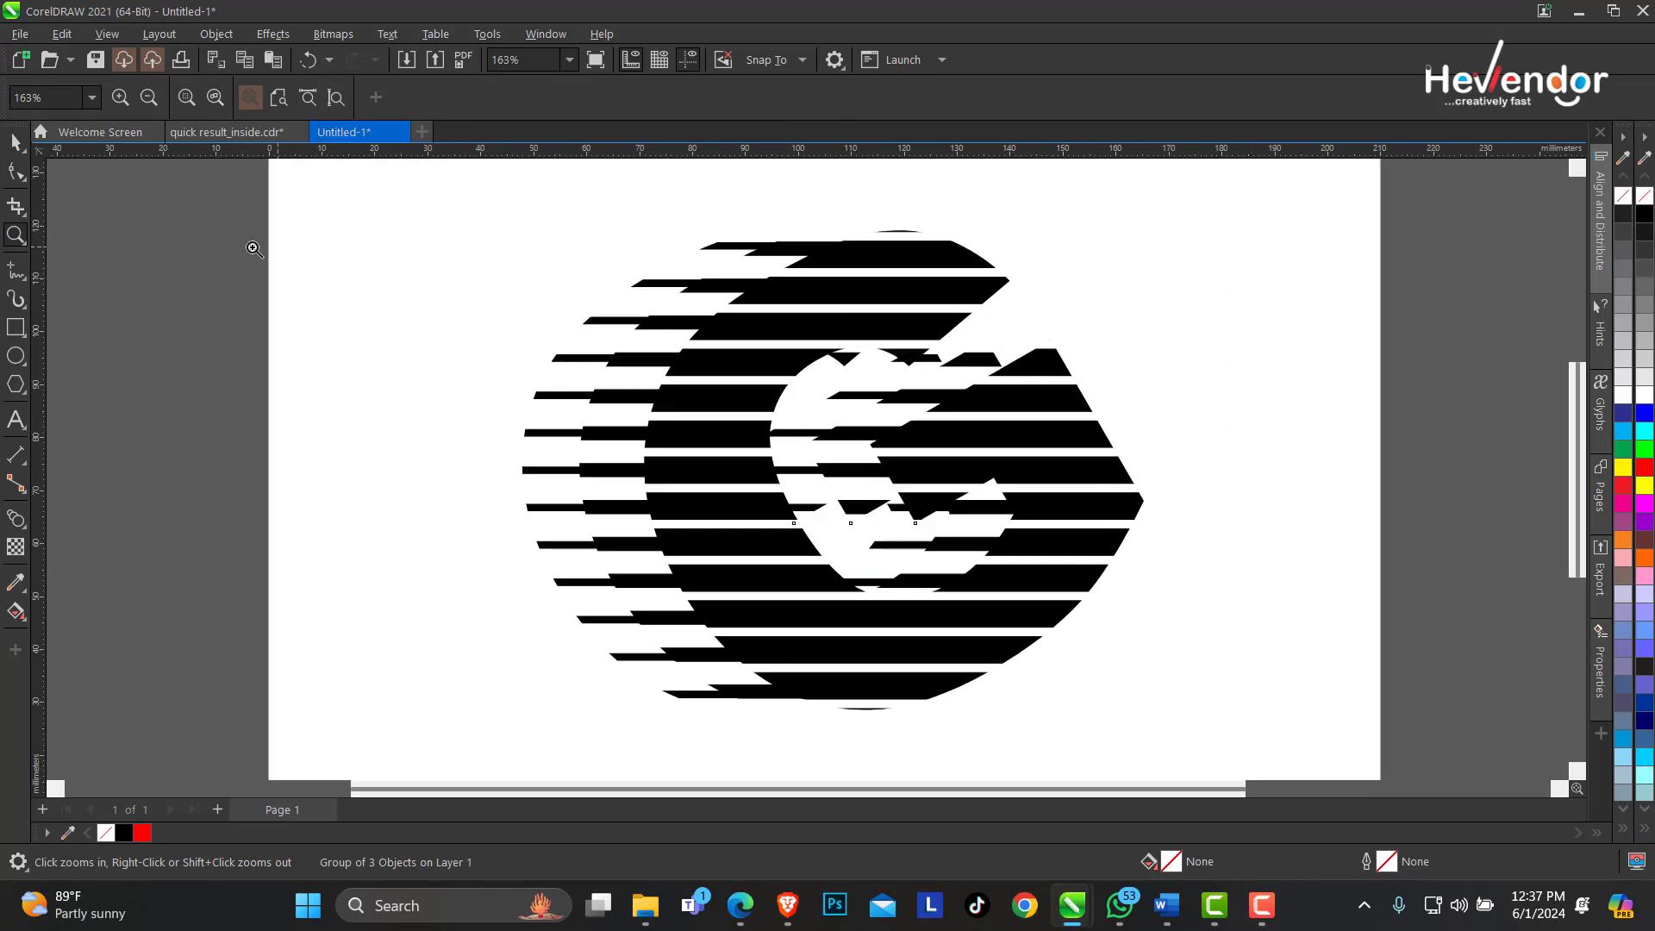
click(16, 144)
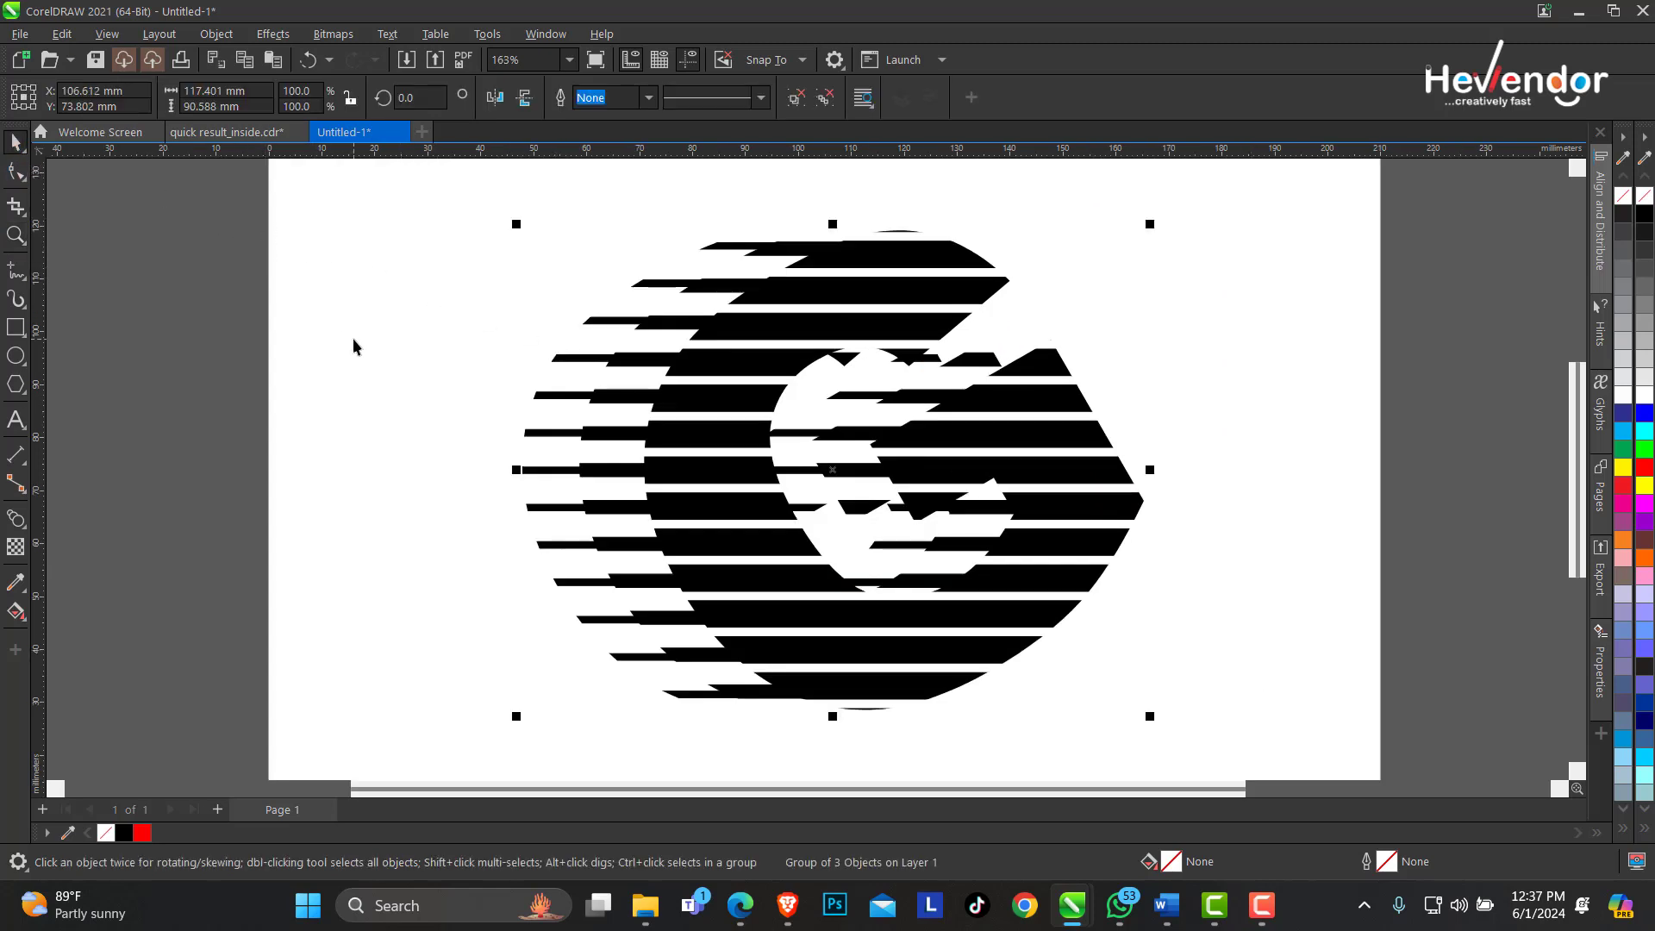